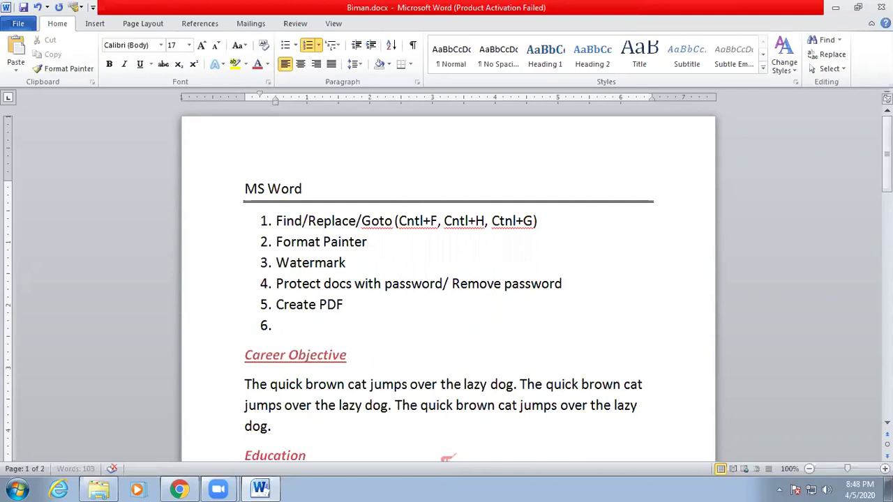
Step: Add "Column" as the sixth item of the numbered list under the MS Word heading
{"action": "type", "text": "Column"}
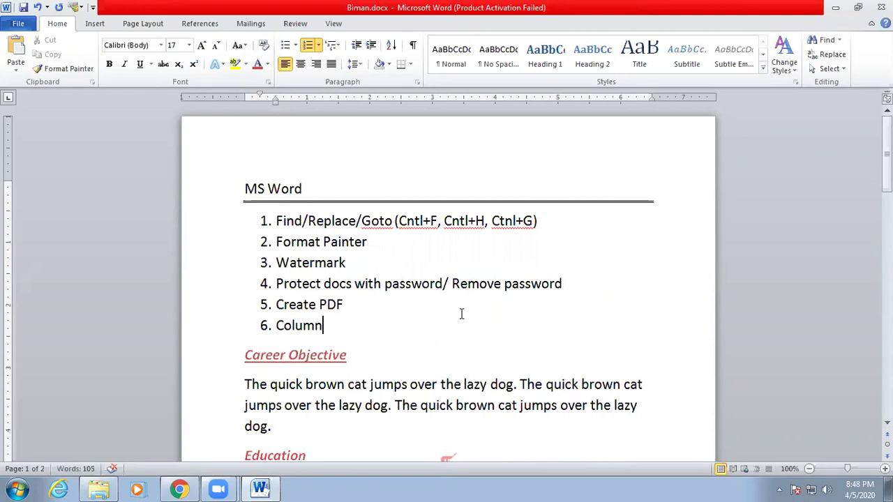
{"action": "scroll", "coordinate": [452, 313], "scroll_direction": "down", "scroll_amount": 1}
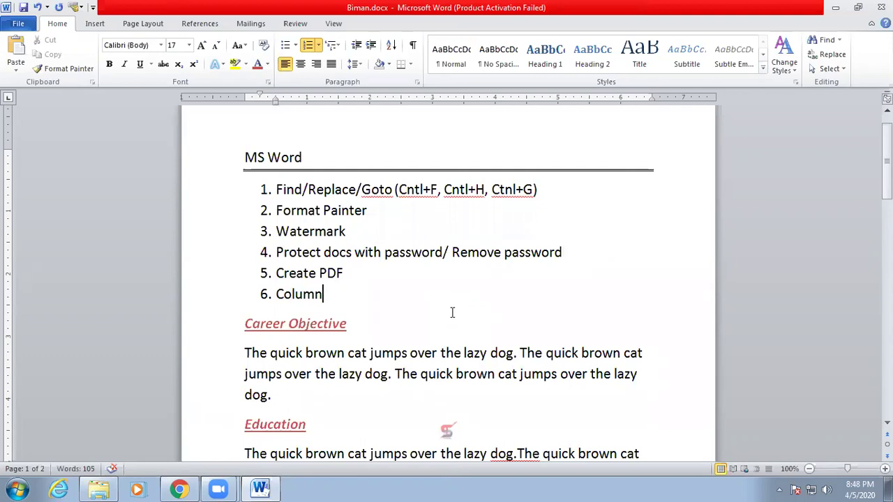
{"action": "scroll", "coordinate": [452, 312], "scroll_direction": "down", "scroll_amount": 1}
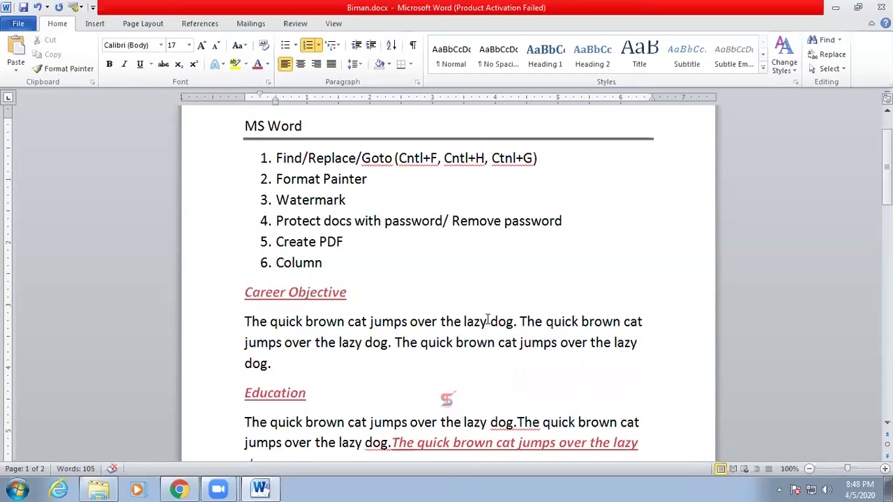
{"action": "scroll", "coordinate": [488, 322], "scroll_direction": "up", "scroll_amount": 2}
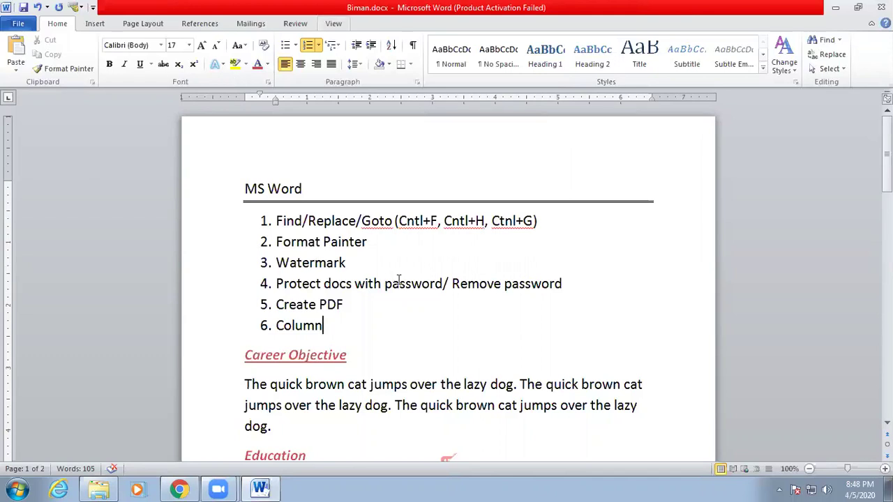
Step: Lay out the whole document in two columns
{"action": "key", "text": "alt+w"}
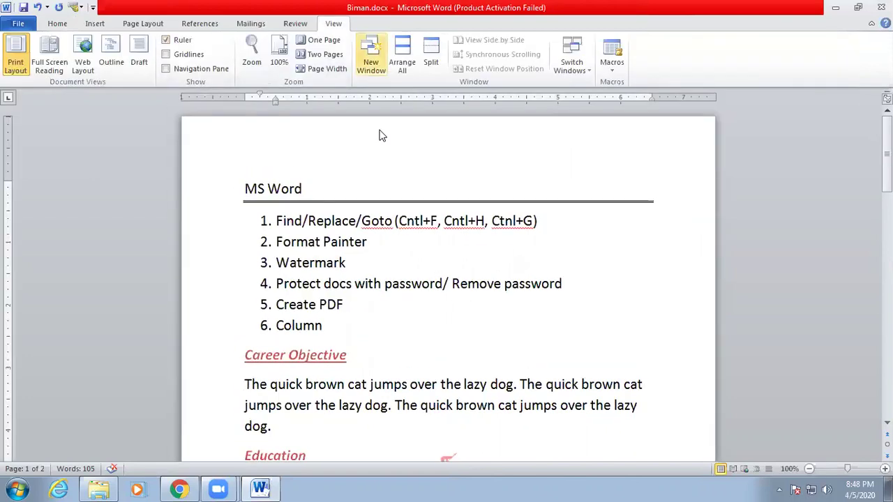
{"action": "key", "text": "Up"}
{"action": "key", "text": "Up"}
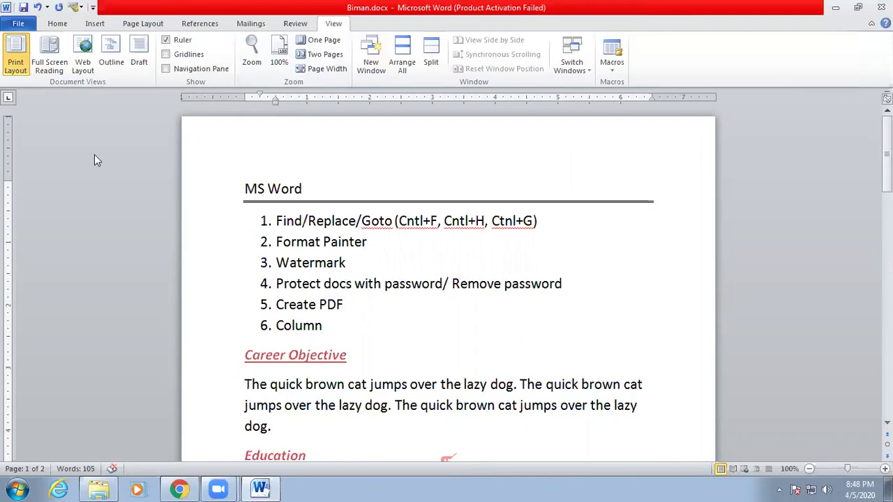
{"action": "left_click", "coordinate": [148, 28]}
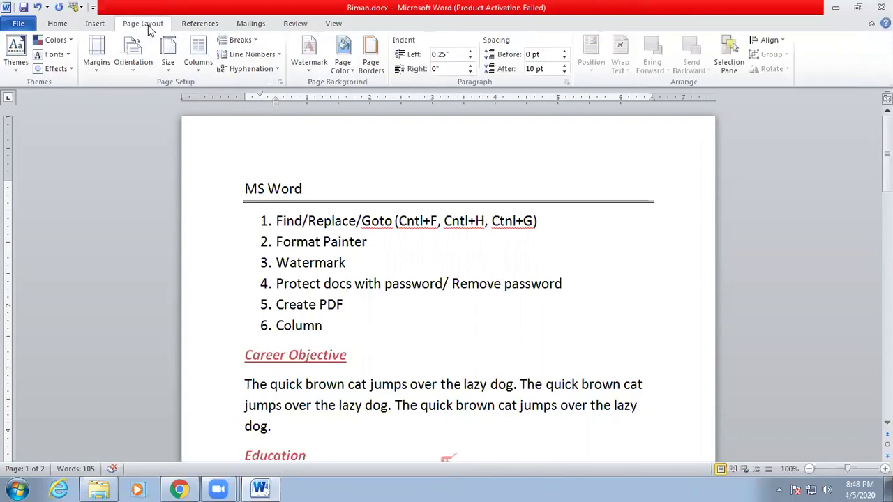
{"action": "left_click", "coordinate": [199, 70]}
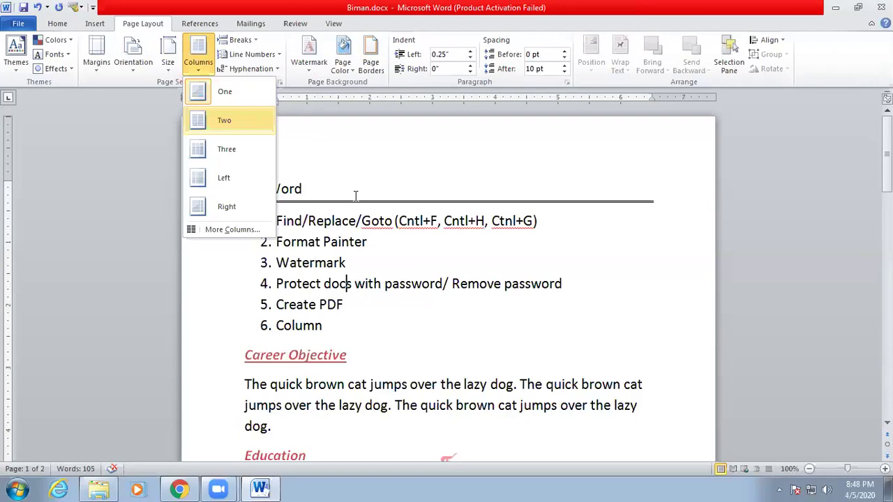
{"action": "left_click", "coordinate": [224, 120]}
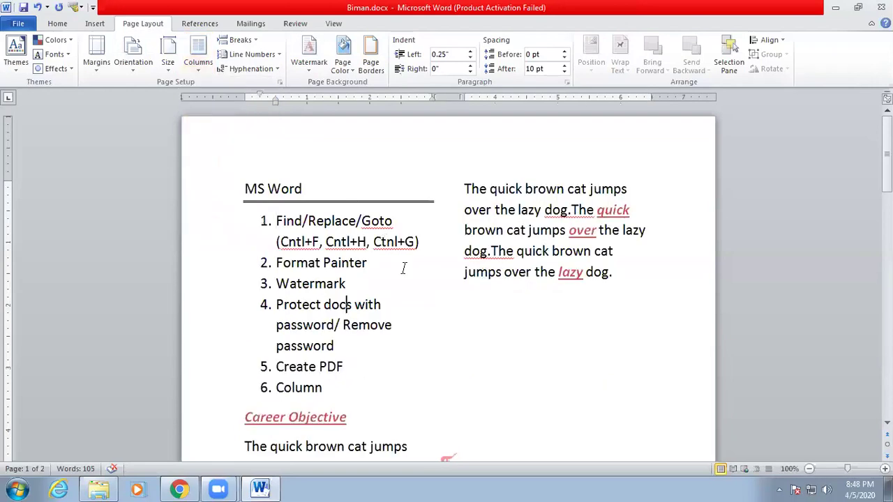
Step: Examine how the text flows between the two columns throughout the document
{"action": "scroll", "coordinate": [404, 268], "scroll_direction": "down", "scroll_amount": 5}
{"action": "scroll", "coordinate": [418, 239], "scroll_direction": "up", "scroll_amount": 5}
{"action": "scroll", "coordinate": [470, 229], "scroll_direction": "down", "scroll_amount": 3}
{"action": "scroll", "coordinate": [470, 229], "scroll_direction": "down", "scroll_amount": 5}
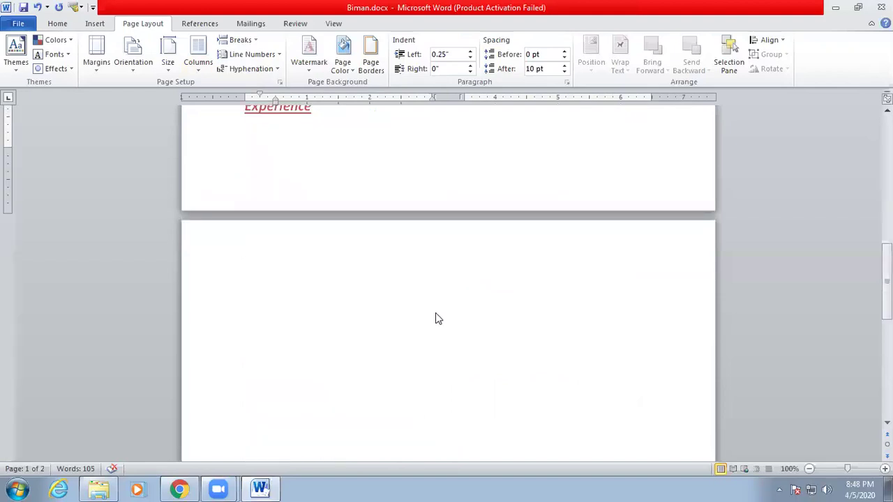
{"action": "scroll", "coordinate": [419, 318], "scroll_direction": "up", "scroll_amount": 2}
{"action": "scroll", "coordinate": [411, 318], "scroll_direction": "up", "scroll_amount": 5}
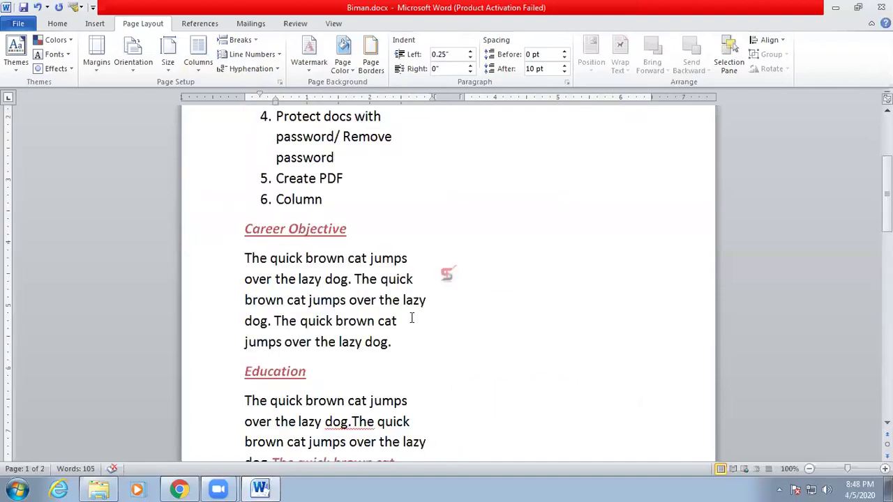
{"action": "scroll", "coordinate": [412, 318], "scroll_direction": "up", "scroll_amount": 3}
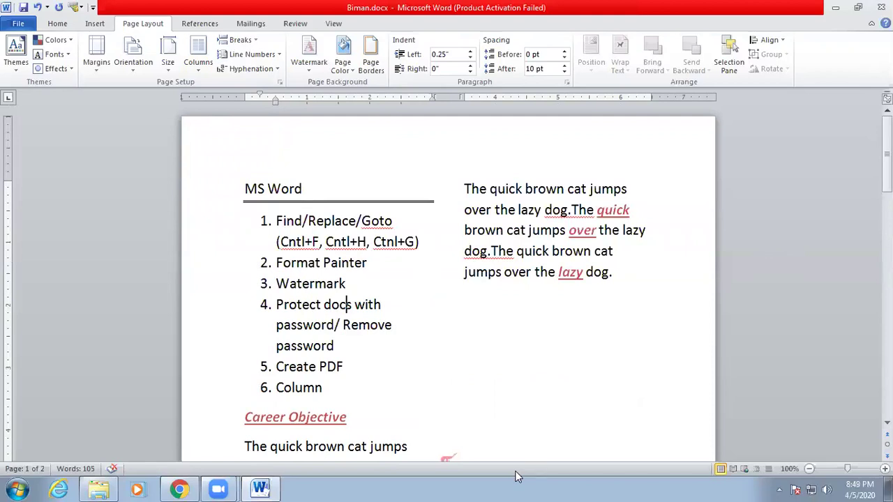
Step: Create a new blank document with two columns and enter "First" in the first column
{"action": "key", "text": "ctrl+n"}
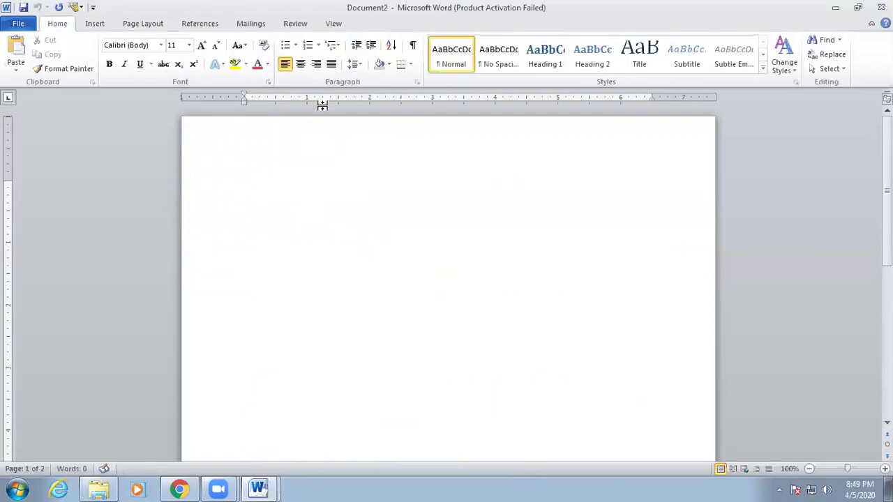
{"action": "left_click", "coordinate": [159, 26]}
{"action": "left_click", "coordinate": [198, 66]}
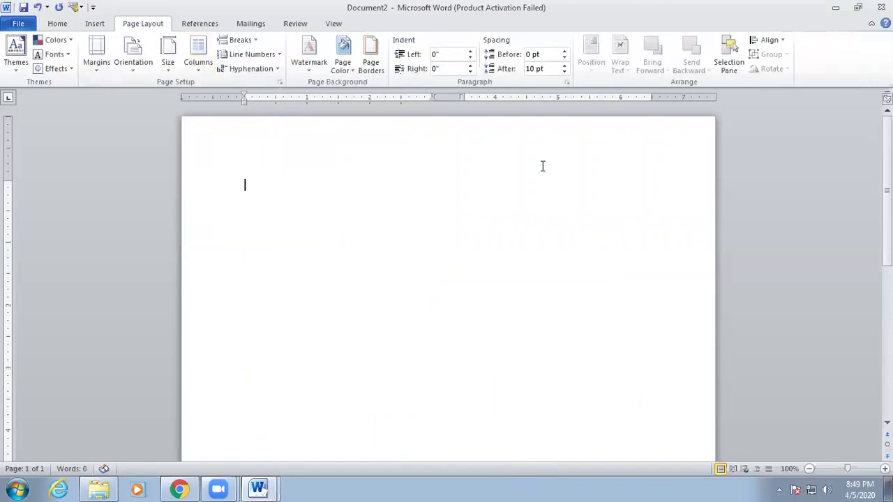
{"action": "type", "text": "First"}
Step: Try to reach the second column, inserting a page break after "First" and removing it again
{"action": "double_click", "coordinate": [558, 170]}
{"action": "double_click", "coordinate": [438, 222]}
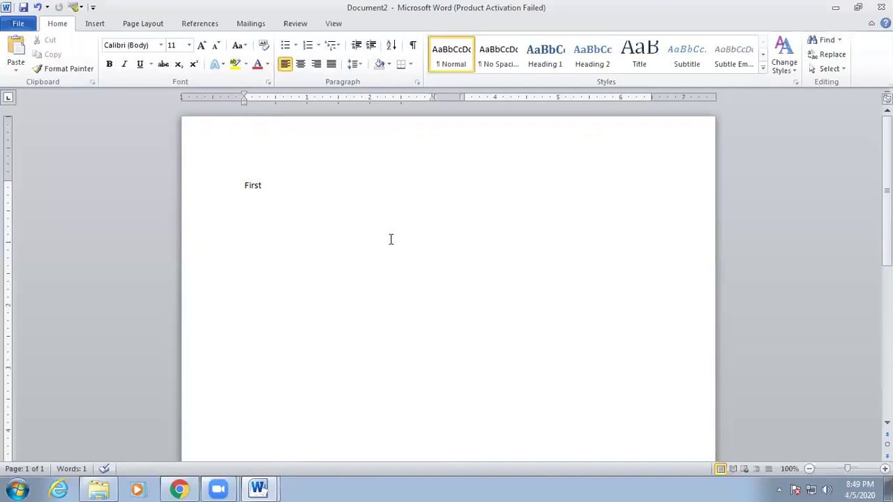
{"action": "key", "text": "ctrl+Return"}
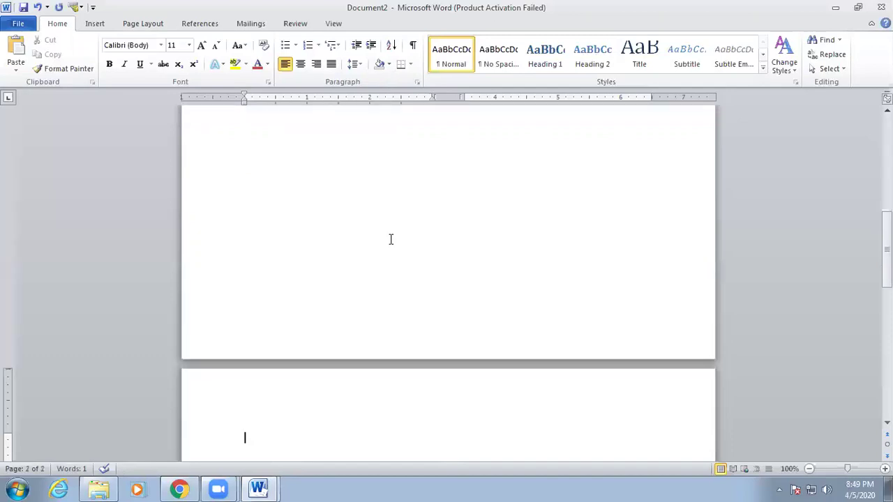
{"action": "key", "text": "BackSpace"}
{"action": "scroll", "coordinate": [281, 182], "scroll_direction": "up", "scroll_amount": 1}
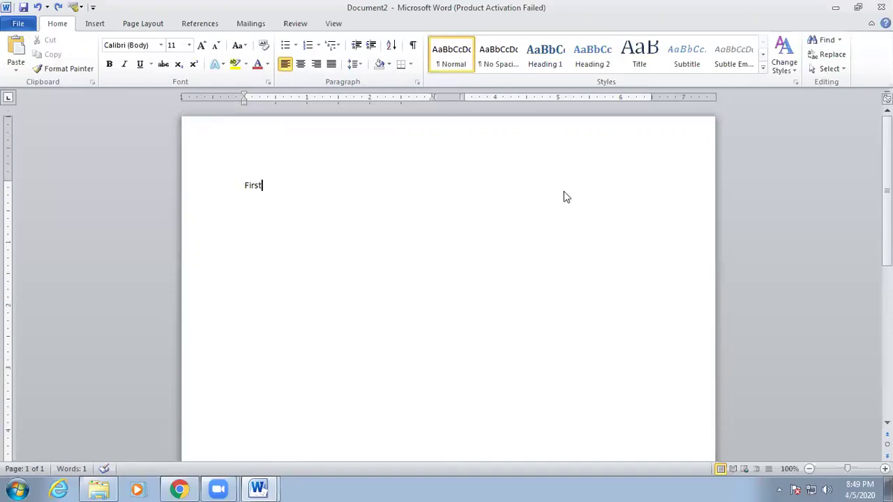
Step: Add the line "Cntl+Shift+Enter" below "First", and insert a column break to enter "Second" in the second column
{"action": "key", "text": "Return"}
{"action": "type", "text": "Cntl+"}
{"action": "type", "text": "En"}
{"action": "key", "text": "BackSpace"}
{"action": "key", "text": "BackSpace"}
{"action": "type", "text": "Shift+Enter"}
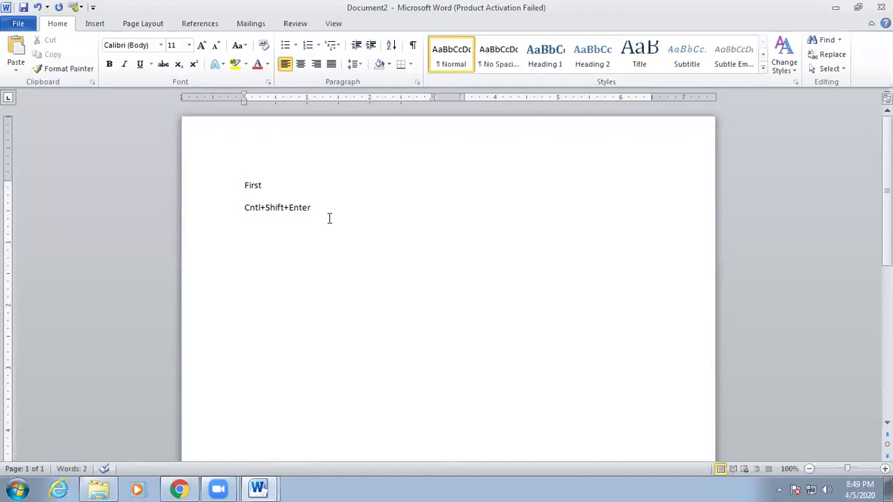
{"action": "key", "text": "ctrl+shift"}
{"action": "type", "text": "Second"}
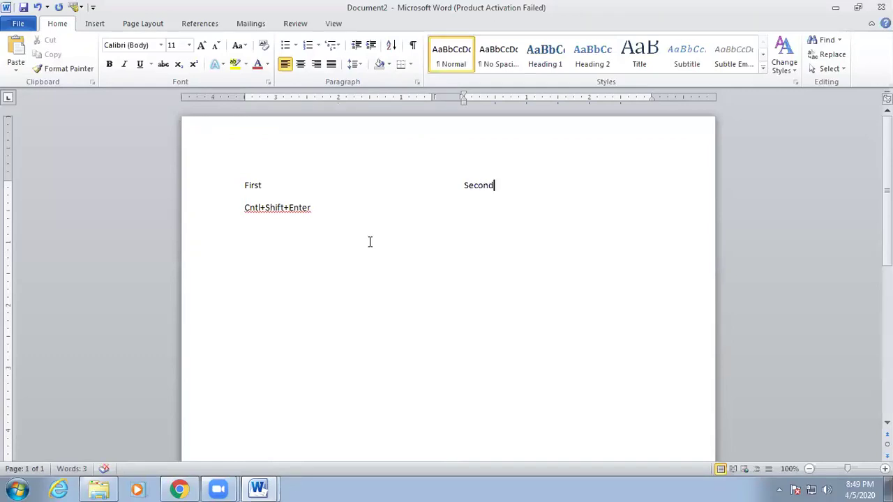
Step: Switch back to Biman.docx and turn off equal column width in its detailed column settings
{"action": "left_click", "coordinate": [260, 488]}
{"action": "left_click", "coordinate": [249, 437]}
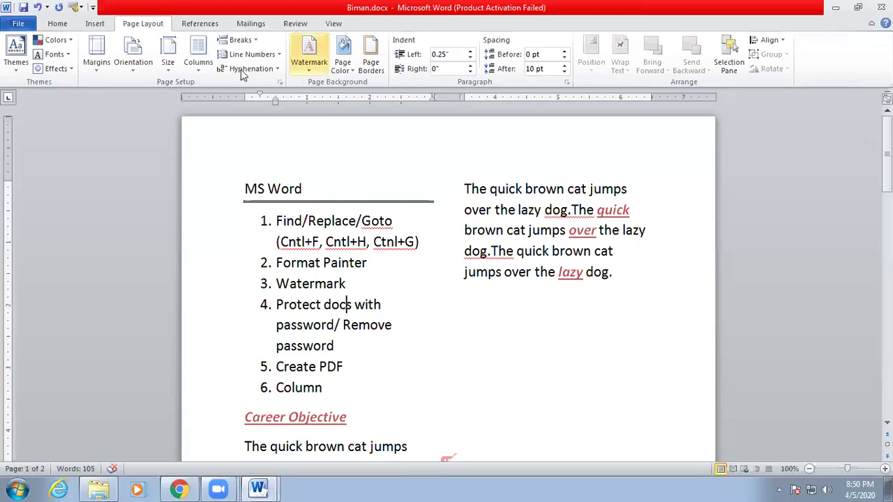
{"action": "left_click", "coordinate": [191, 70]}
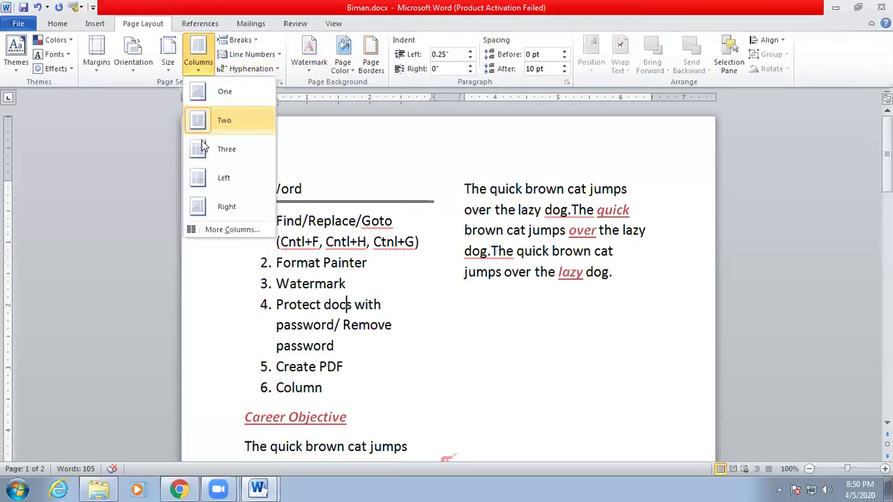
{"action": "left_click", "coordinate": [224, 230]}
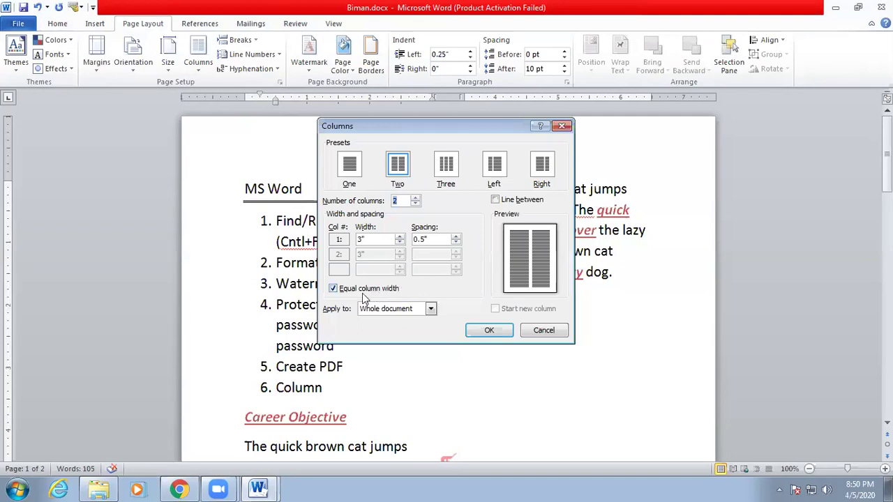
{"action": "left_click", "coordinate": [334, 289]}
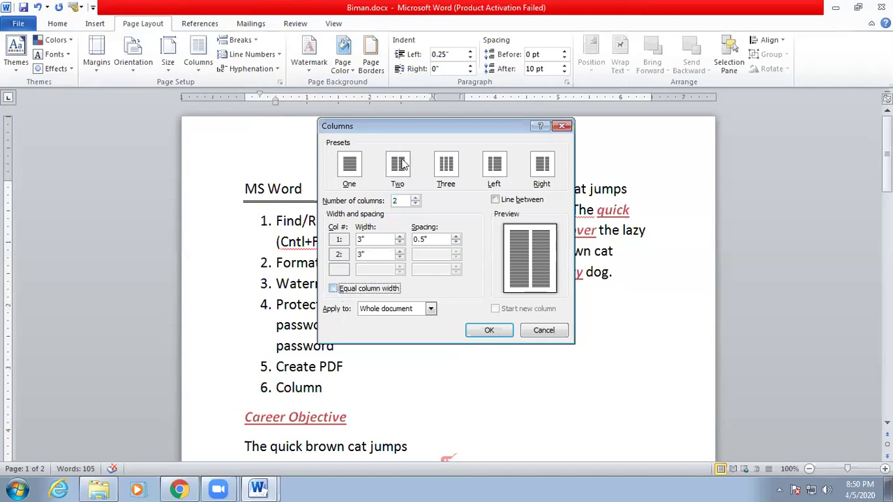
{"action": "left_click", "coordinate": [334, 289]}
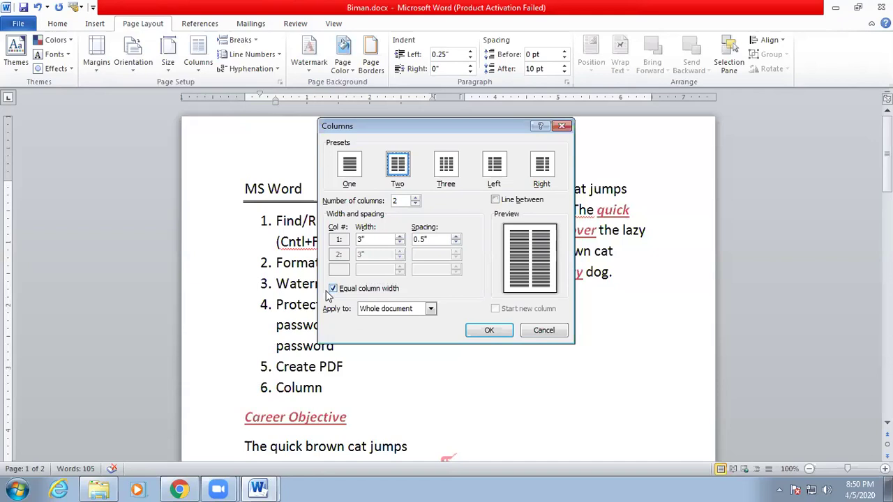
{"action": "left_click", "coordinate": [335, 289]}
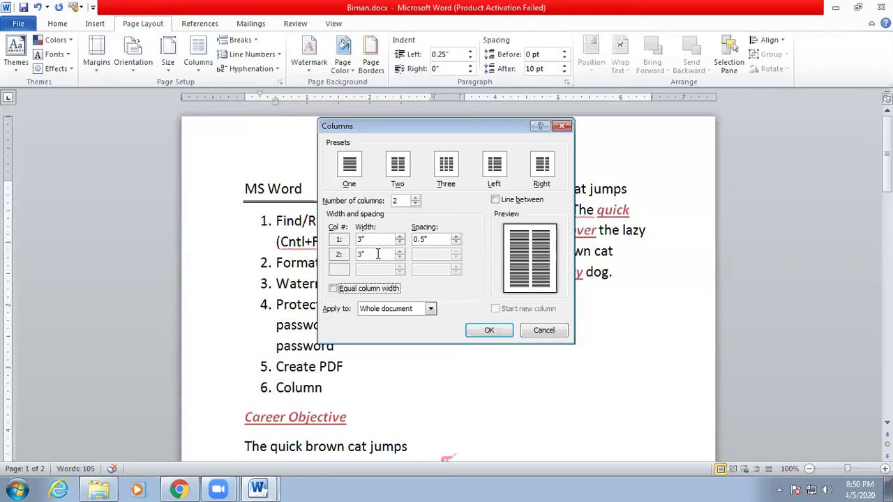
Step: Set the column widths to 2" for column 1 and 4" for column 2, and apply them to the whole document
{"action": "double_click", "coordinate": [388, 254]}
{"action": "left_click", "coordinate": [302, 141]}
{"action": "left_click", "coordinate": [388, 238]}
{"action": "left_click_drag", "start_coordinate": [382, 239], "coordinate": [332, 239]}
{"action": "type", "text": "2"}
{"action": "left_click", "coordinate": [377, 255]}
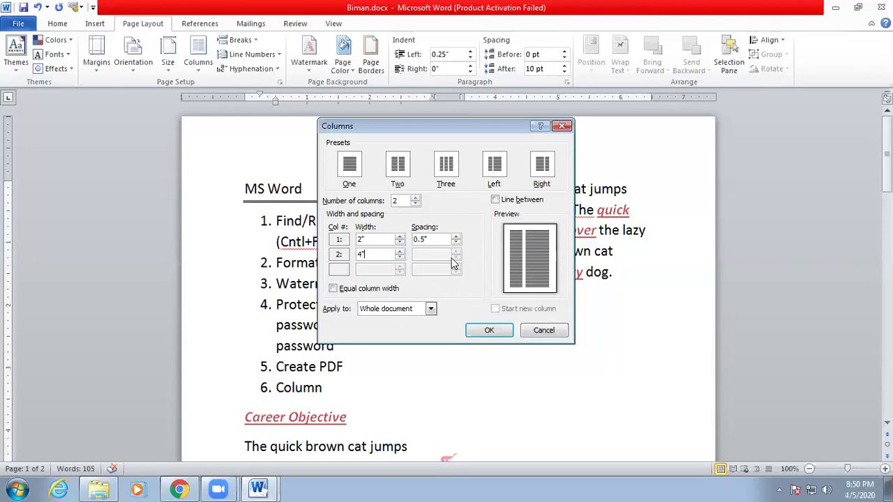
{"action": "left_click", "coordinate": [482, 330]}
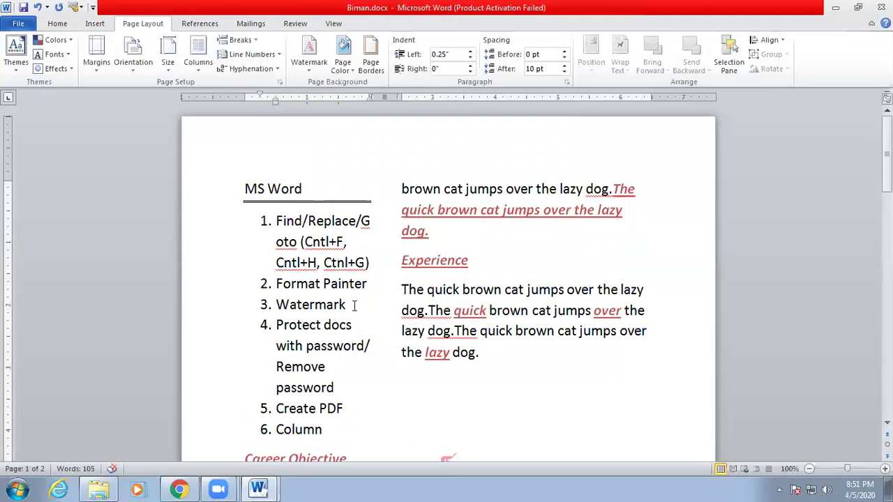
Step: Lengthen the "MS Word" title with a long run of the letter d followed by "fgfgfg"
{"action": "scroll", "coordinate": [355, 304], "scroll_direction": "down", "scroll_amount": 1}
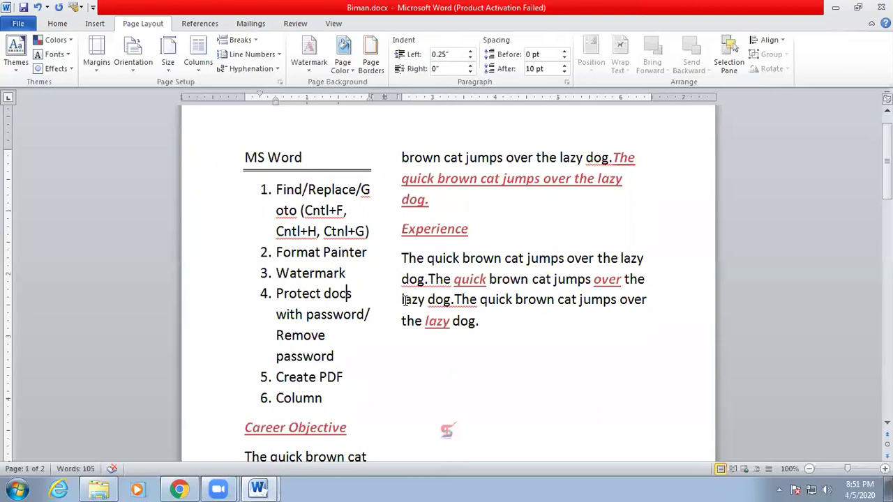
{"action": "scroll", "coordinate": [369, 313], "scroll_direction": "down", "scroll_amount": 9}
{"action": "scroll", "coordinate": [291, 307], "scroll_direction": "up", "scroll_amount": 9}
{"action": "left_click", "coordinate": [309, 159]}
{"action": "type", "text": "d"}
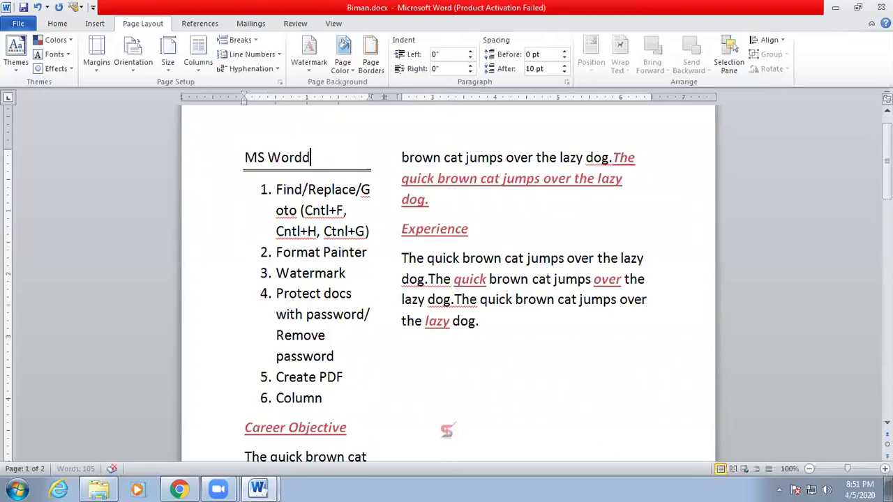
{"action": "type", "text": "ddddddddddddddddddddddddddd"}
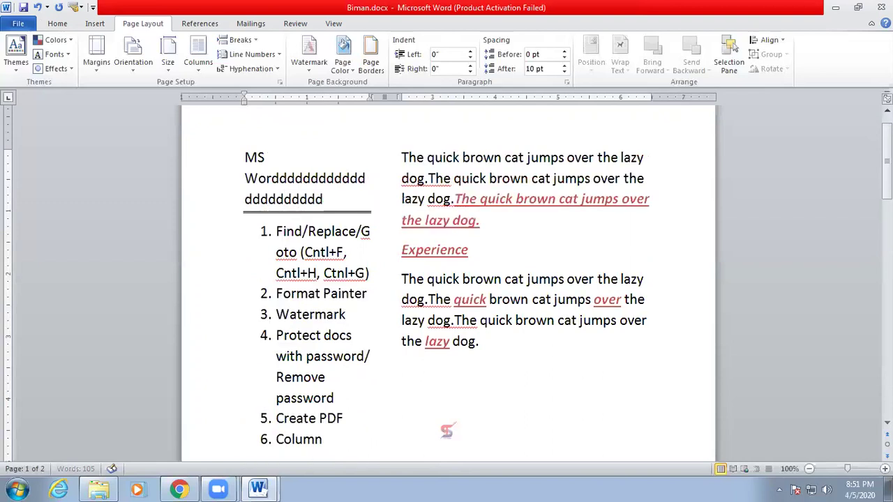
{"action": "type", "text": "dddddddddddddddddddd fgfgfg"}
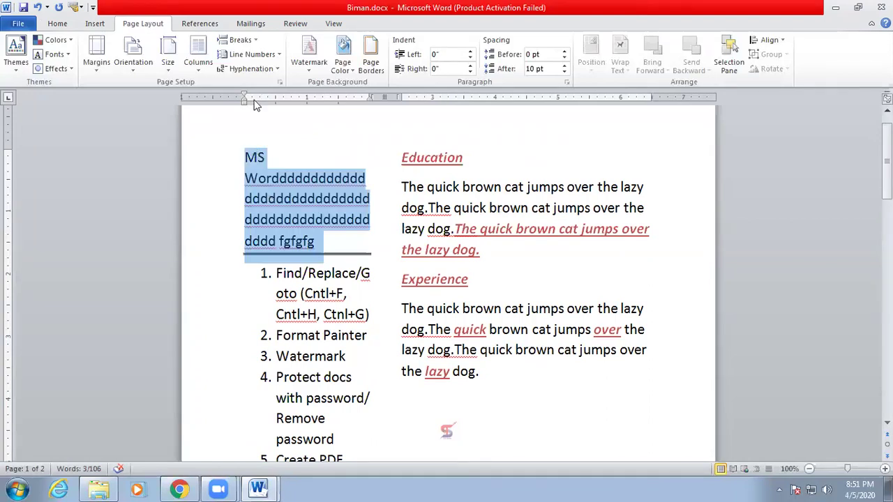
Step: Format only the lengthened title paragraph as a single column across the page
{"action": "left_click", "coordinate": [199, 63]}
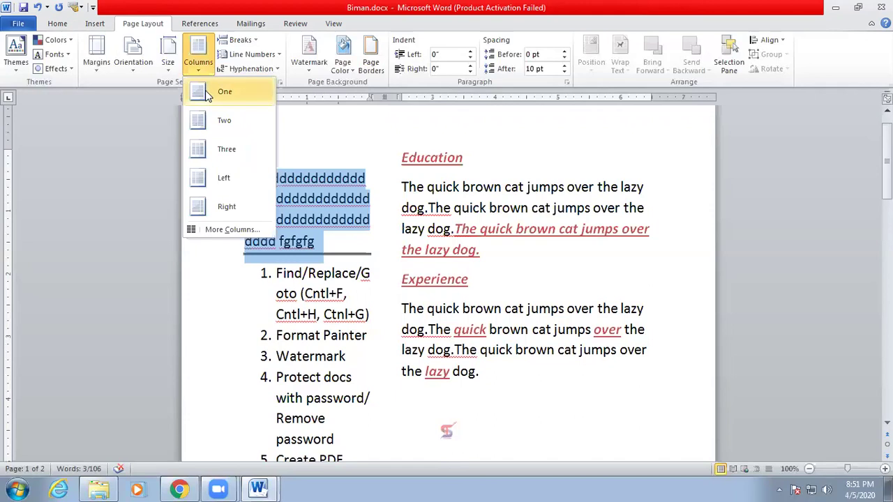
{"action": "left_click", "coordinate": [224, 92]}
{"action": "left_click", "coordinate": [295, 202]}
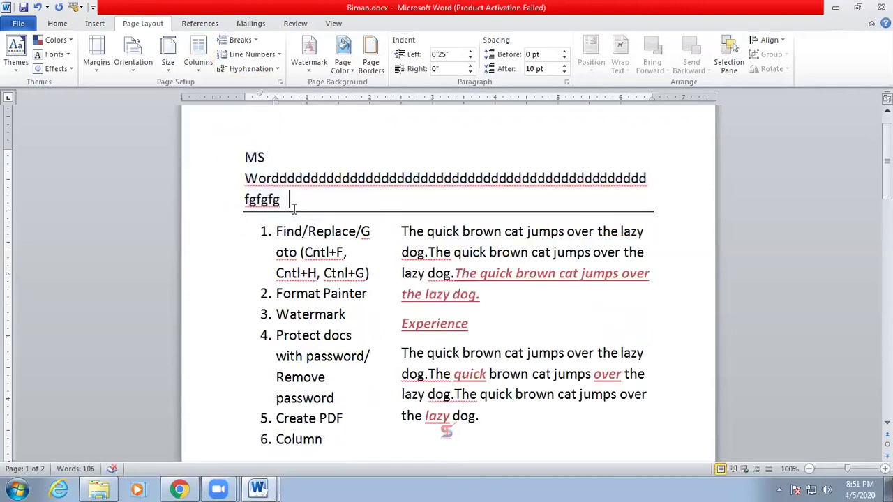
Step: Make the lengthened title paragraph bold and italic
{"action": "triple_click", "coordinate": [255, 162]}
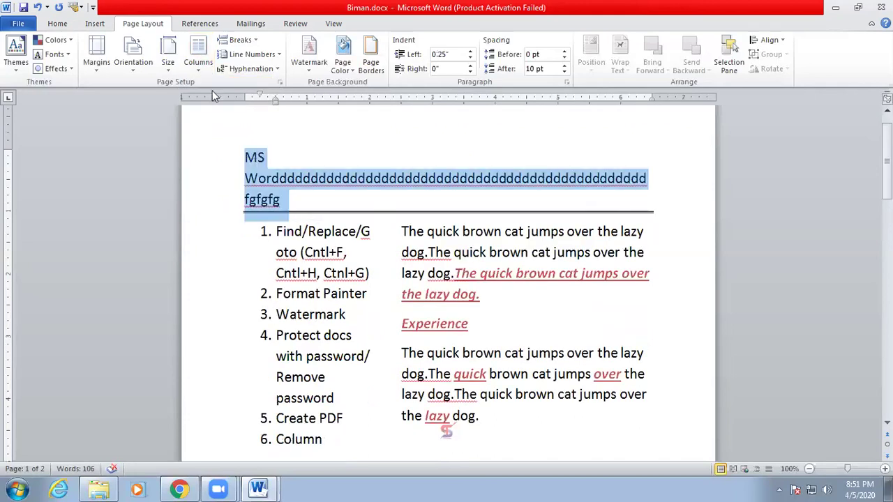
{"action": "left_click", "coordinate": [69, 25]}
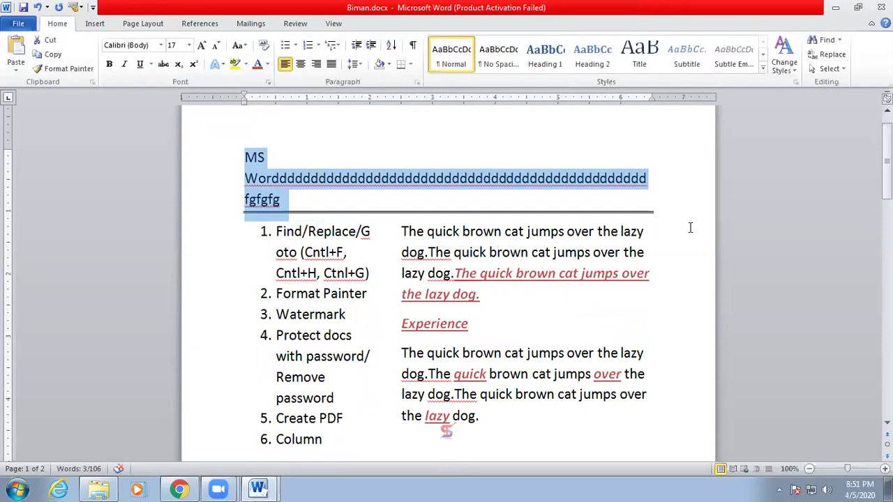
{"action": "left_click", "coordinate": [140, 64]}
{"action": "left_click", "coordinate": [109, 64]}
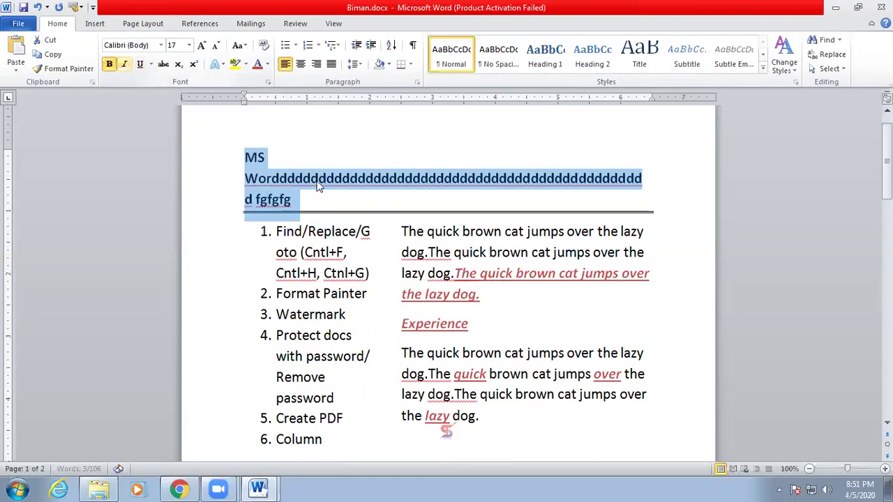
{"action": "left_click", "coordinate": [125, 64]}
{"action": "left_click", "coordinate": [400, 240]}
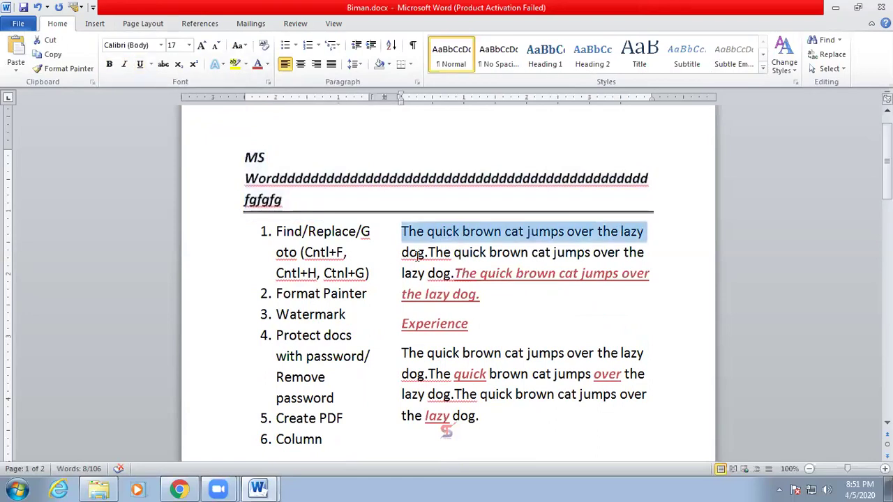
{"action": "left_click", "coordinate": [461, 233]}
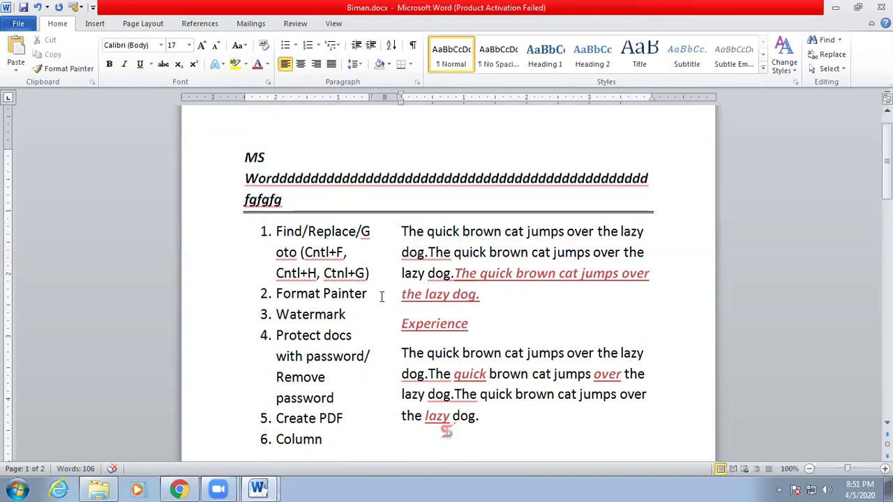
Step: Undo the title formatting, the added title letters and the column layout, back to full-width single-column text
{"action": "key", "text": "ctrl+z"}
{"action": "key", "text": "ctrl+z"}
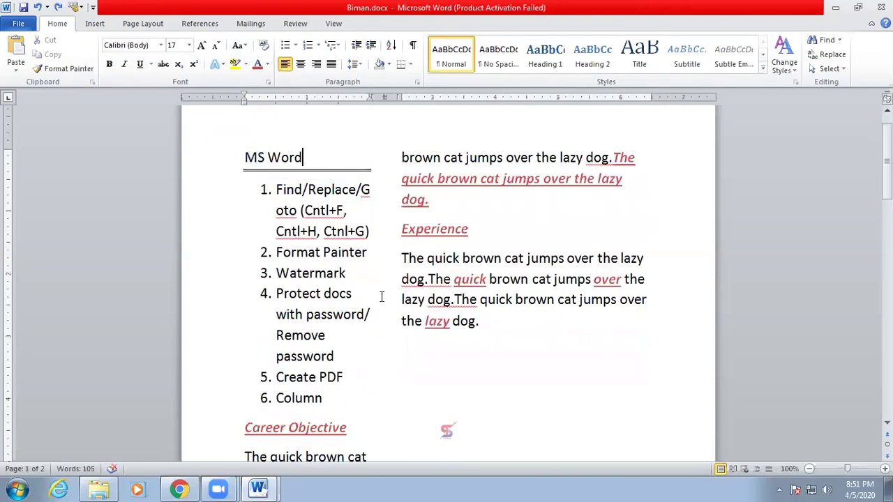
{"action": "key", "text": "ctrl+z"}
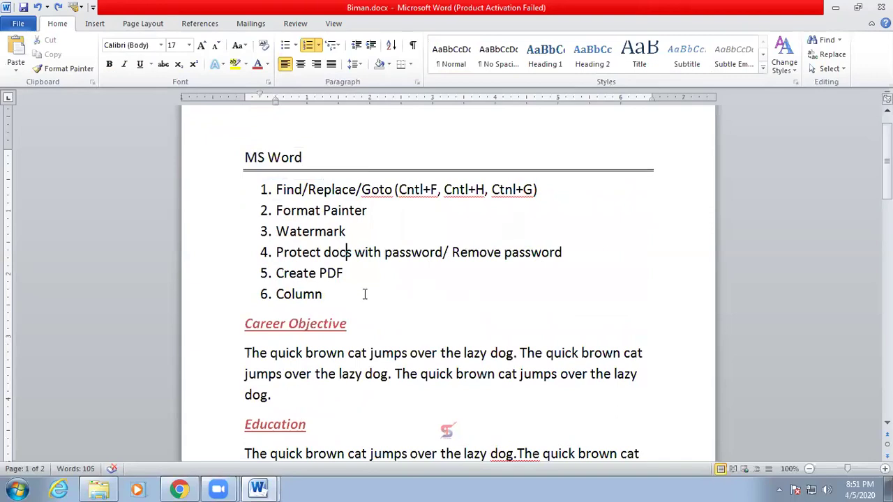
Step: Add "Auto Text" as a new numbered item after "Column" in the list
{"action": "left_click", "coordinate": [376, 293]}
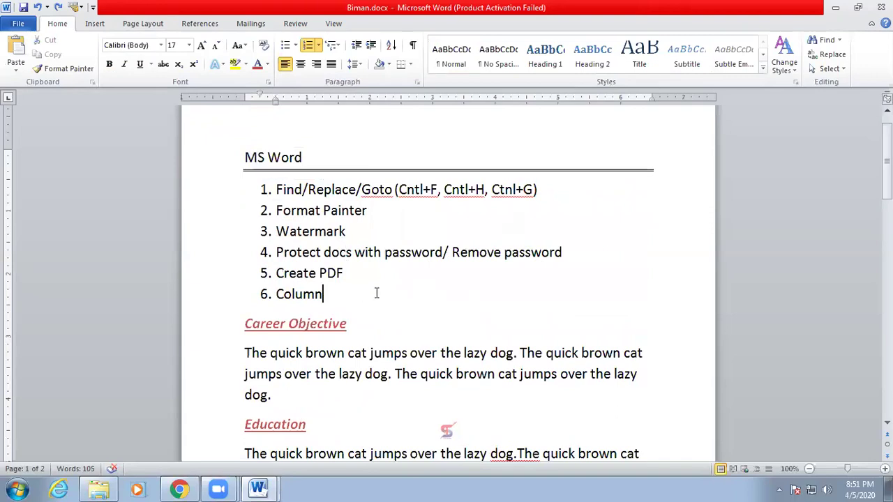
{"action": "scroll", "coordinate": [367, 329], "scroll_direction": "down", "scroll_amount": 1}
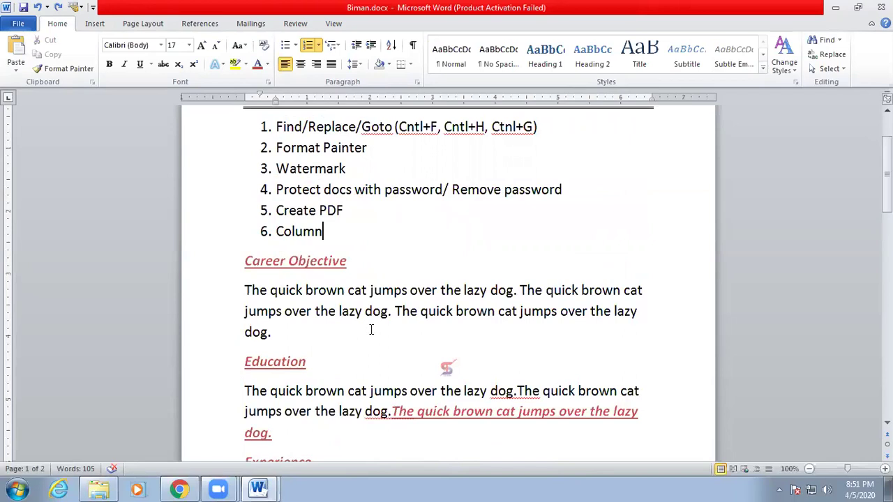
{"action": "scroll", "coordinate": [370, 317], "scroll_direction": "down", "scroll_amount": 1}
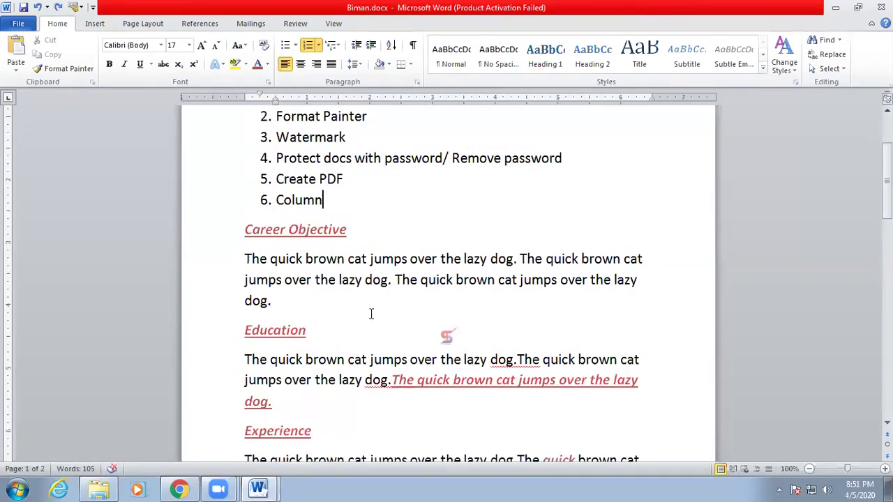
{"action": "scroll", "coordinate": [371, 314], "scroll_direction": "up", "scroll_amount": 2}
{"action": "key", "text": "Return"}
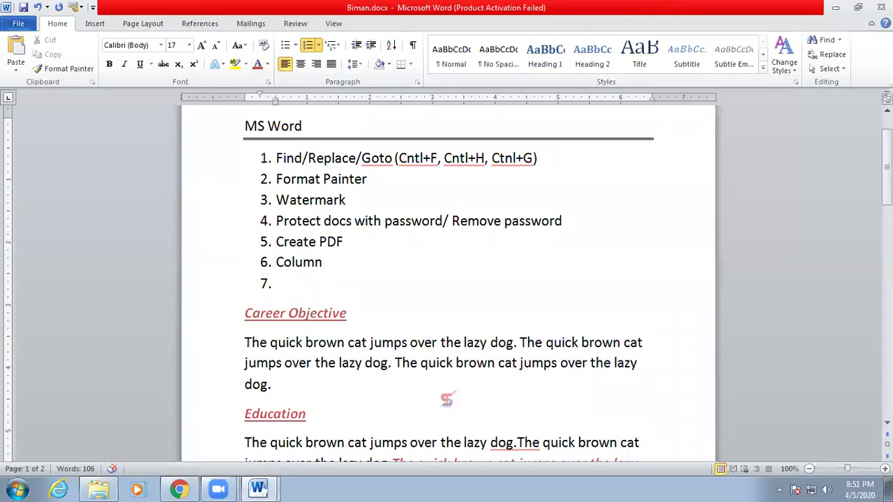
{"action": "type", "text": "Auto Text"}
Step: Add an unnumbered paragraph reading "Wish you the best!" between the numbered list and the Career Objective heading
{"action": "scroll", "coordinate": [370, 377], "scroll_direction": "down", "scroll_amount": 1}
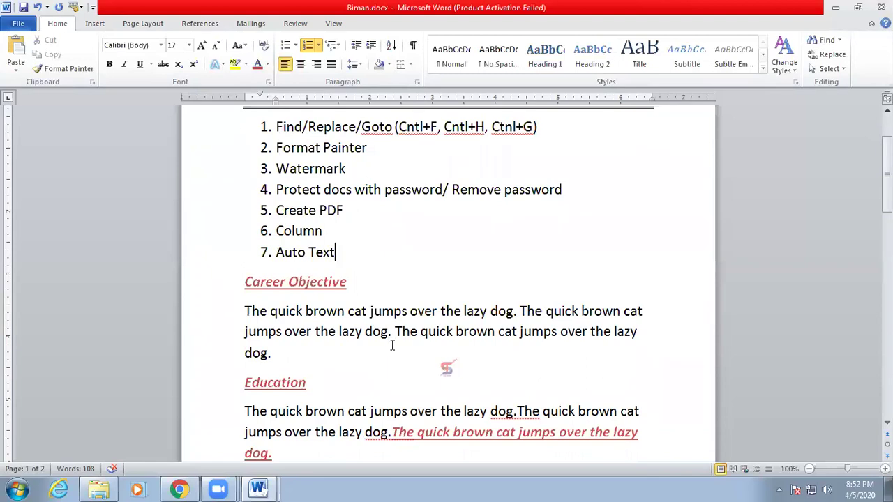
{"action": "scroll", "coordinate": [391, 340], "scroll_direction": "down", "scroll_amount": 3}
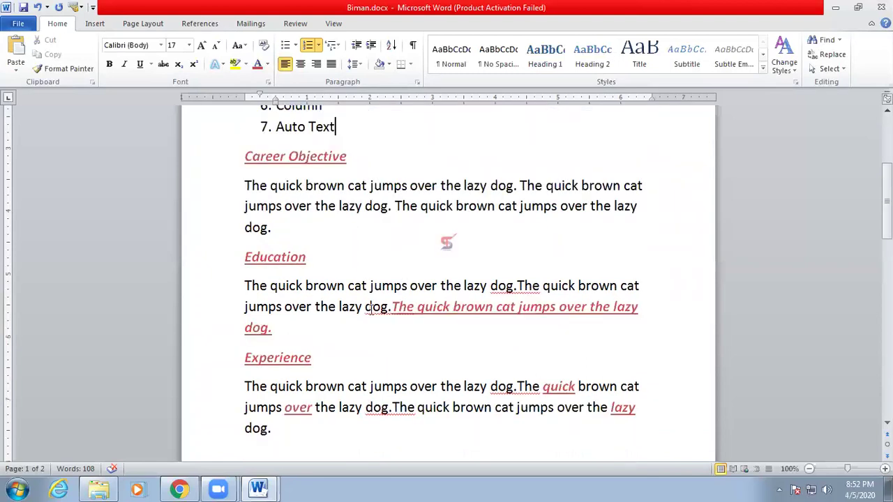
{"action": "scroll", "coordinate": [346, 255], "scroll_direction": "up", "scroll_amount": 2}
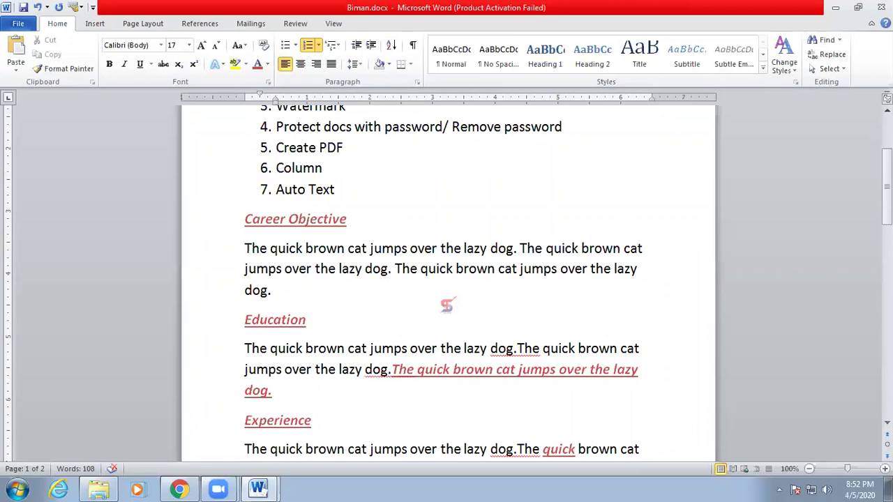
{"action": "key", "text": "Return"}
{"action": "key", "text": "Return"}
{"action": "type", "text": "B"}
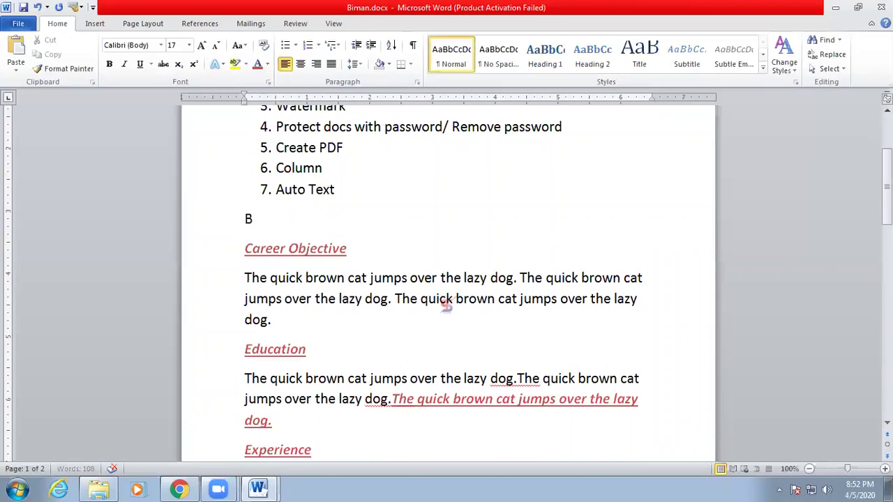
{"action": "key", "text": "BackSpace"}
{"action": "type", "text": "Wish you t"}
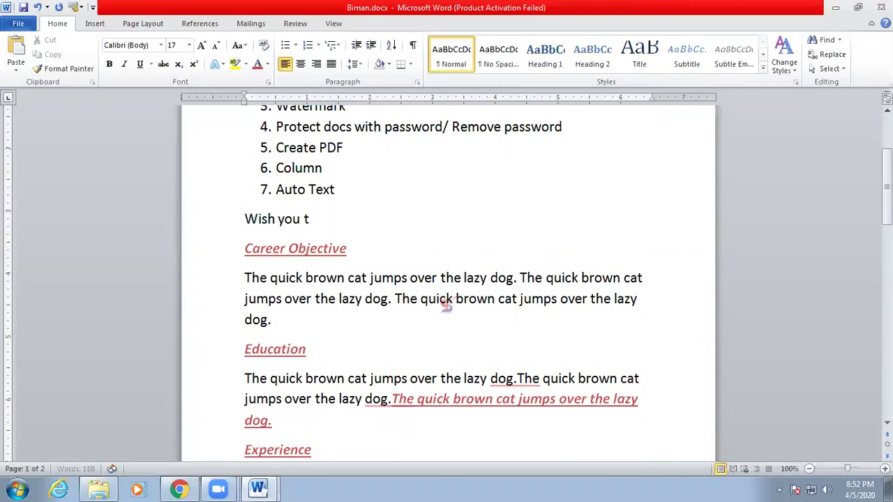
{"action": "type", "text": "he best!"}
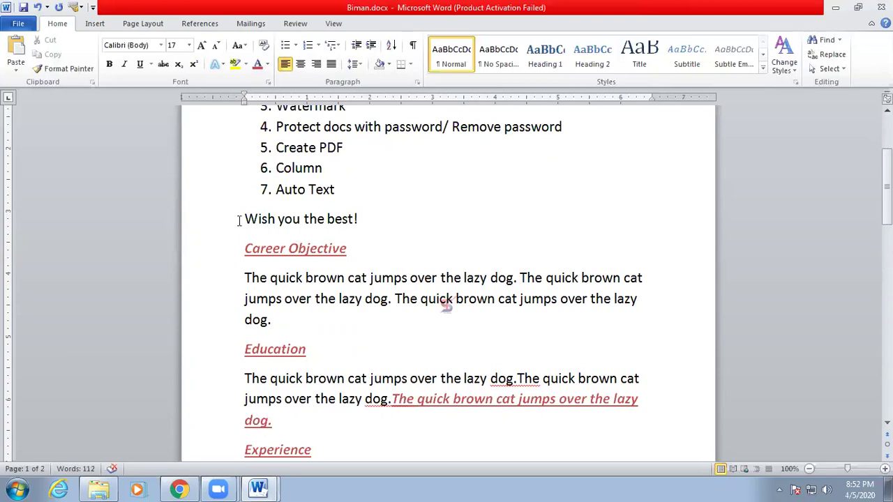
{"action": "left_click_drag", "start_coordinate": [246, 219], "coordinate": [276, 220]}
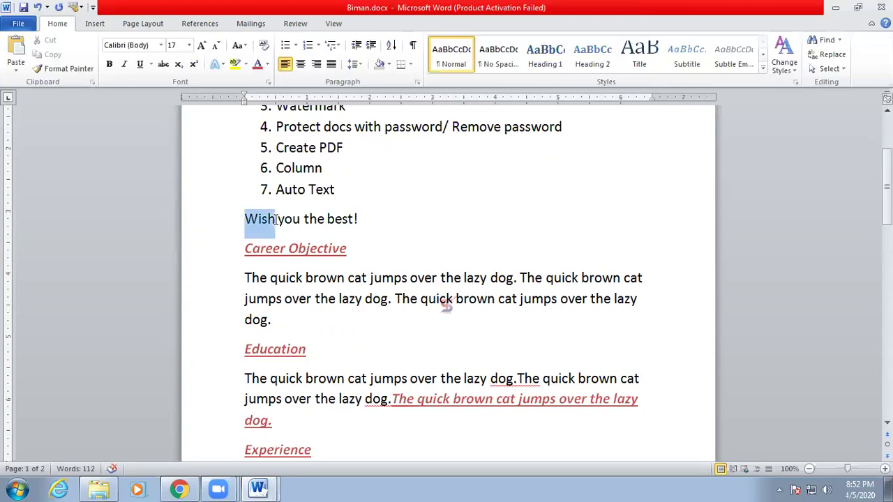
{"action": "left_click", "coordinate": [373, 221]}
{"action": "left_click", "coordinate": [340, 182]}
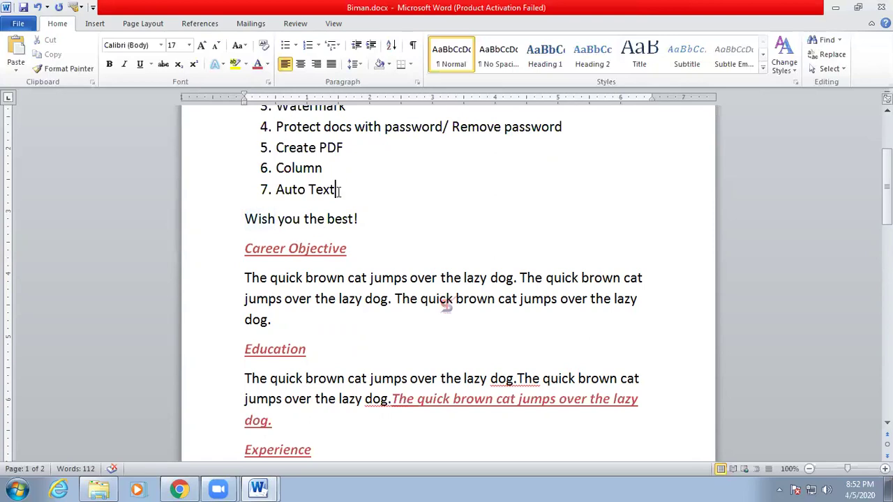
{"action": "left_click", "coordinate": [92, 7]}
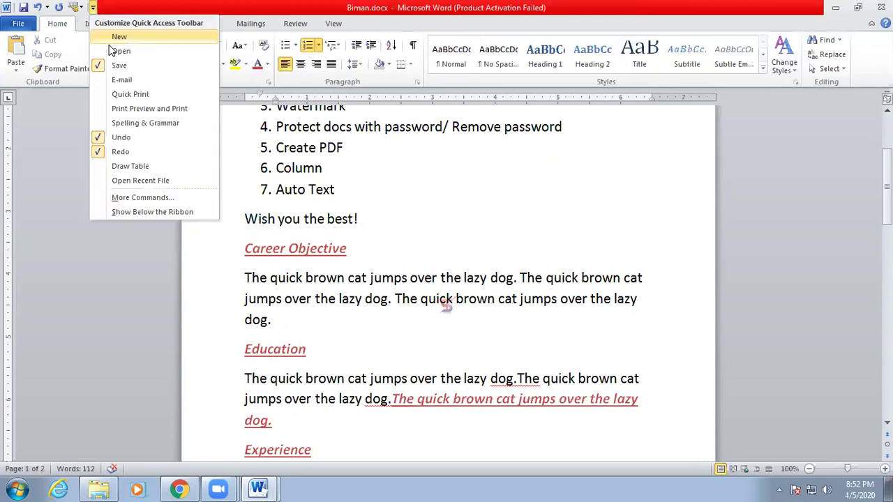
{"action": "left_click", "coordinate": [215, 7]}
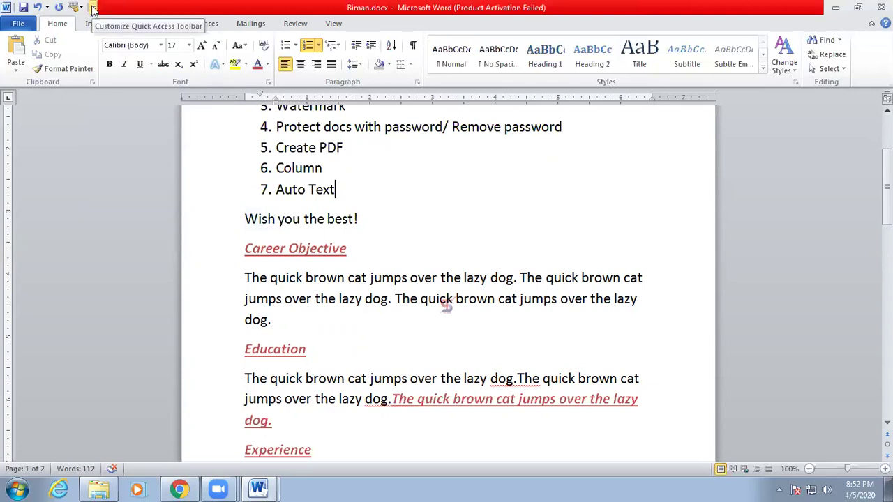
Step: Open the full Quick Access Toolbar customization settings and set the command source to All Commands
{"action": "left_click", "coordinate": [93, 7]}
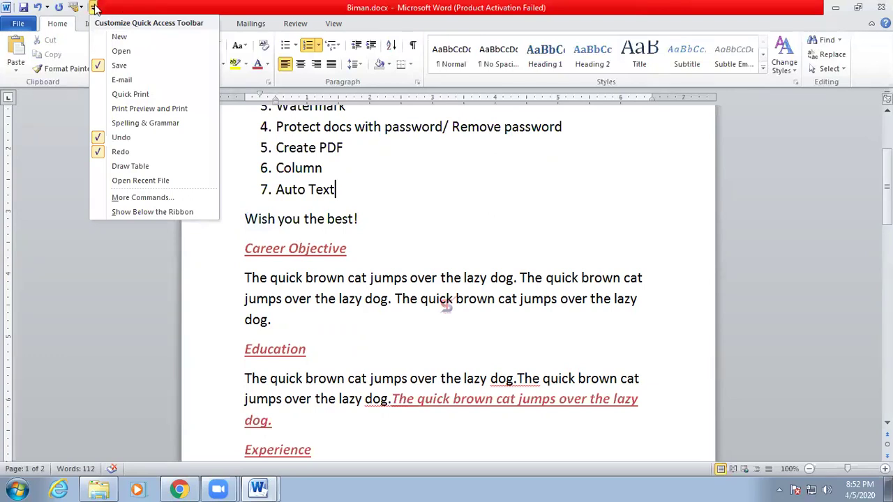
{"action": "left_click", "coordinate": [137, 199]}
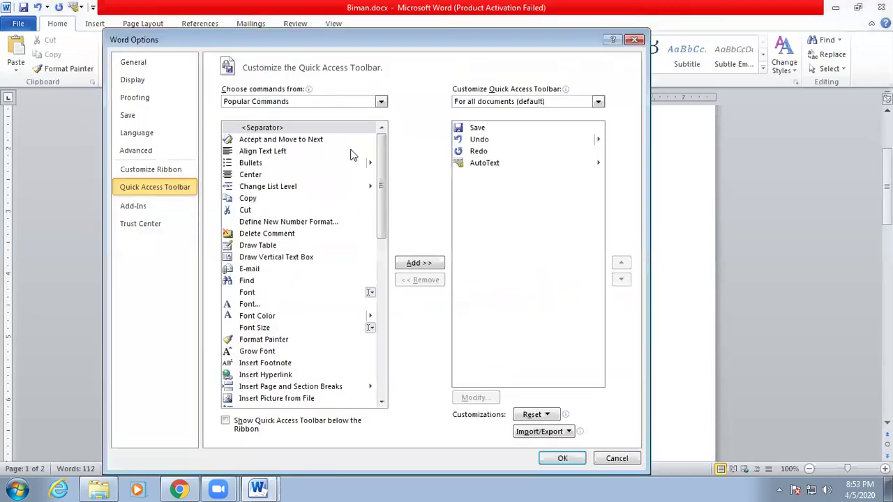
{"action": "left_click", "coordinate": [335, 101]}
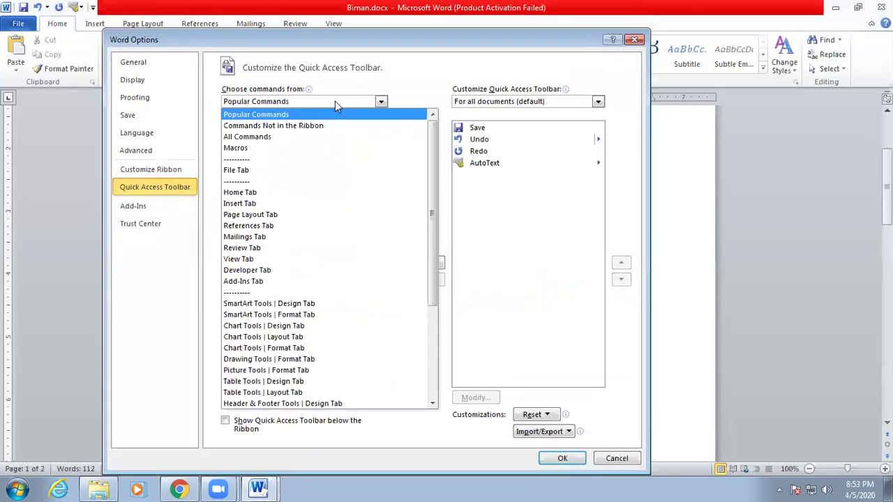
{"action": "left_click", "coordinate": [282, 142]}
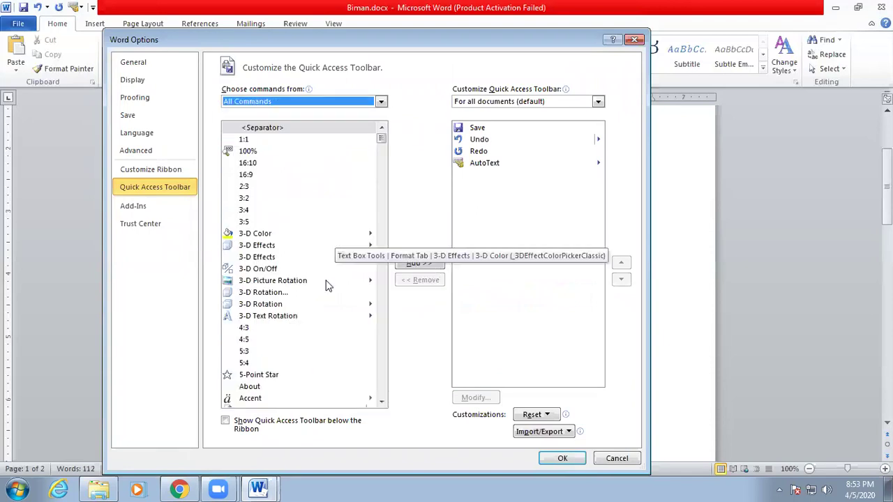
Step: Look through the alphabetical list of all commands for the AutoText command
{"action": "scroll", "coordinate": [323, 218], "scroll_direction": "down", "scroll_amount": 8}
{"action": "scroll", "coordinate": [324, 216], "scroll_direction": "down", "scroll_amount": 5}
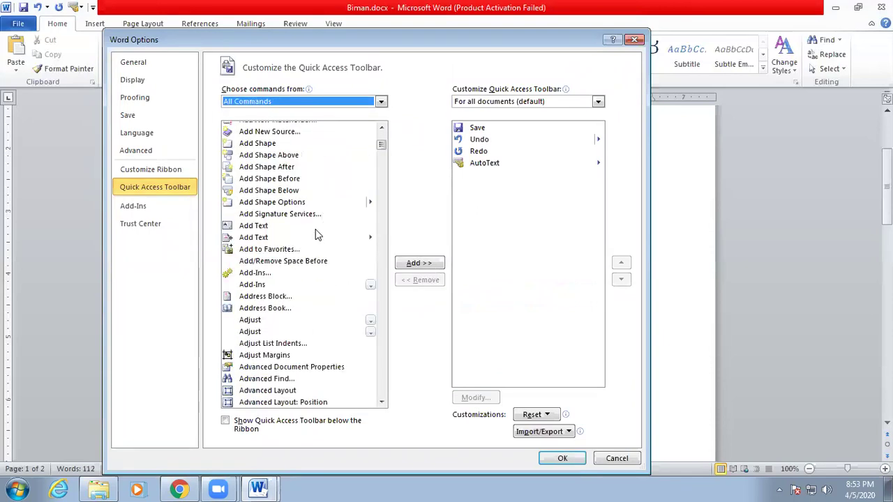
{"action": "scroll", "coordinate": [318, 230], "scroll_direction": "down", "scroll_amount": 10}
{"action": "scroll", "coordinate": [319, 235], "scroll_direction": "down", "scroll_amount": 3}
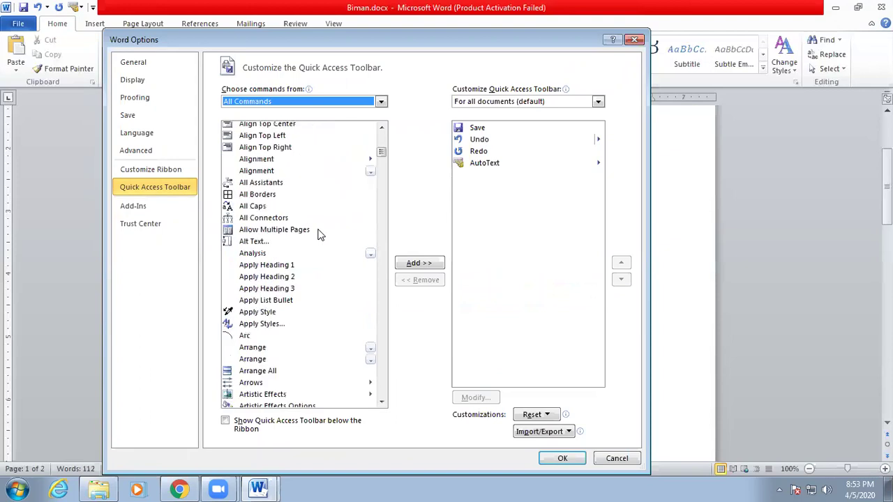
{"action": "scroll", "coordinate": [319, 235], "scroll_direction": "down", "scroll_amount": 6}
{"action": "scroll", "coordinate": [295, 196], "scroll_direction": "up", "scroll_amount": 12}
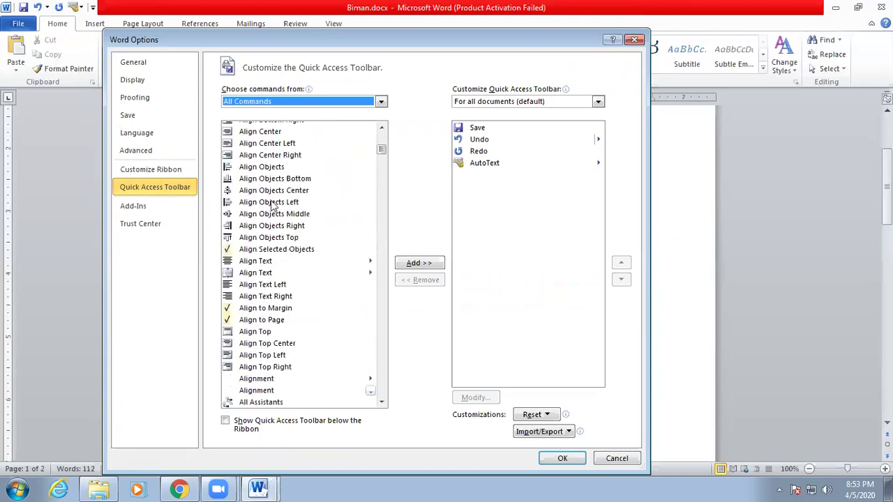
{"action": "scroll", "coordinate": [274, 209], "scroll_direction": "down", "scroll_amount": 2}
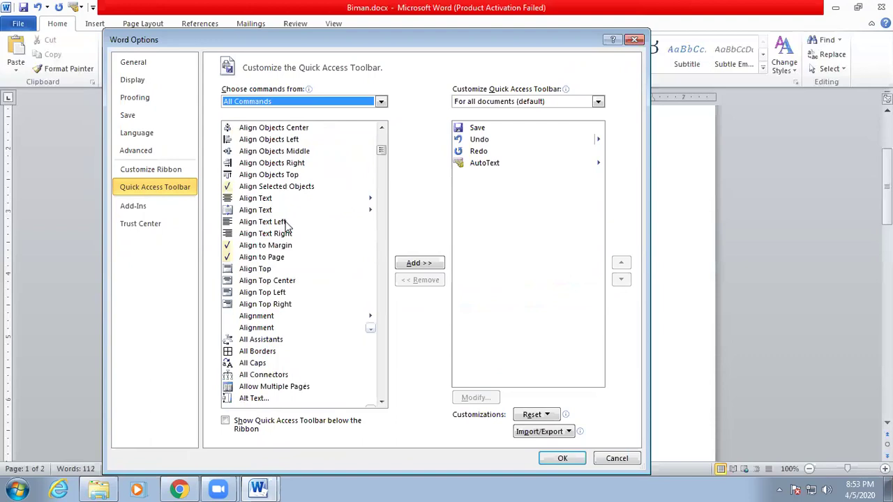
{"action": "scroll", "coordinate": [284, 225], "scroll_direction": "down", "scroll_amount": 8}
{"action": "scroll", "coordinate": [285, 225], "scroll_direction": "down", "scroll_amount": 4}
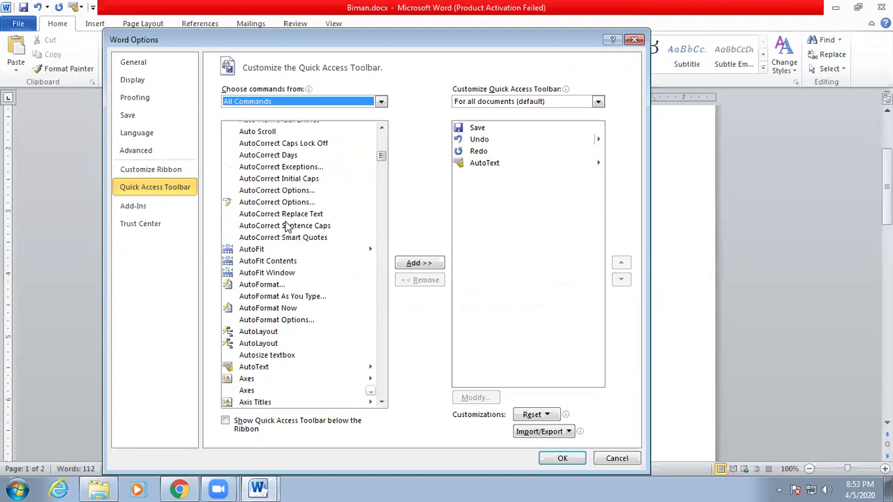
{"action": "scroll", "coordinate": [284, 226], "scroll_direction": "down", "scroll_amount": 3}
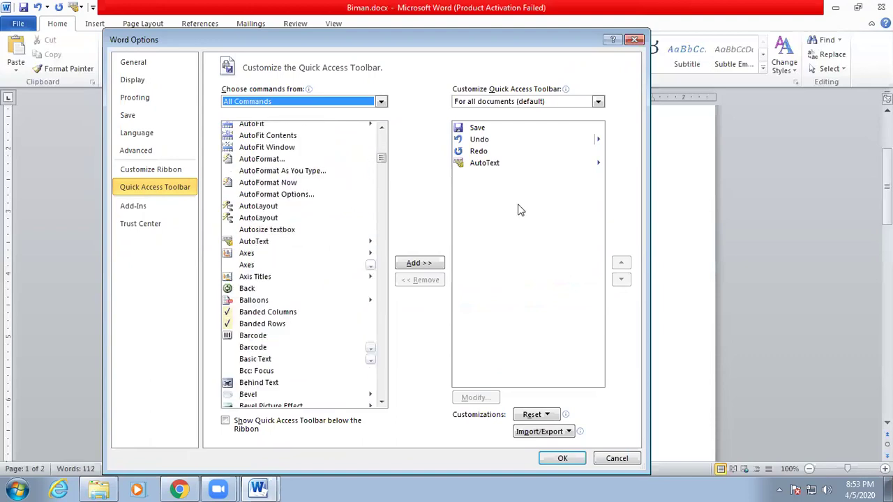
Step: Remove AutoText from the Quick Access Toolbar and add it back from the All Commands list
{"action": "left_click", "coordinate": [482, 164]}
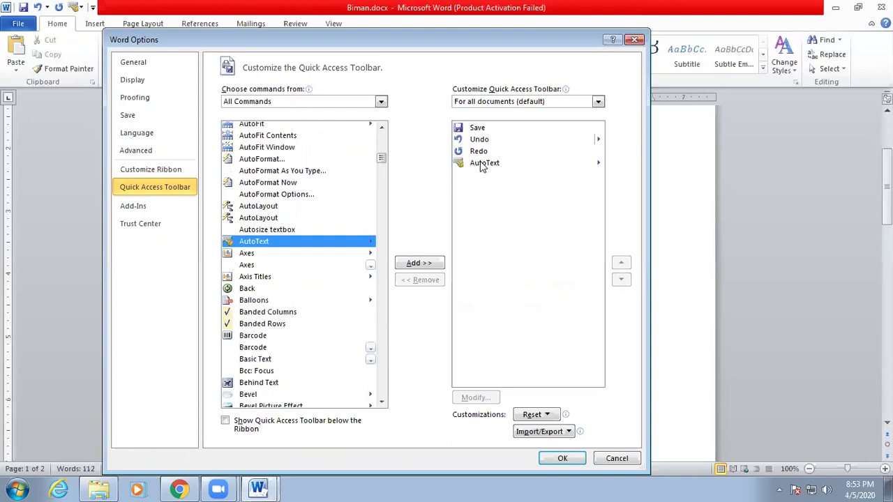
{"action": "left_click", "coordinate": [480, 165]}
{"action": "left_click", "coordinate": [421, 281]}
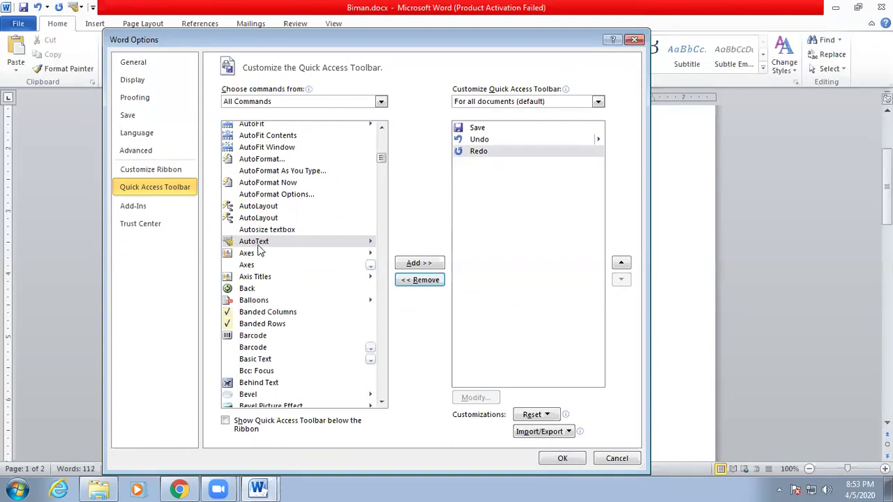
{"action": "left_click", "coordinate": [307, 241]}
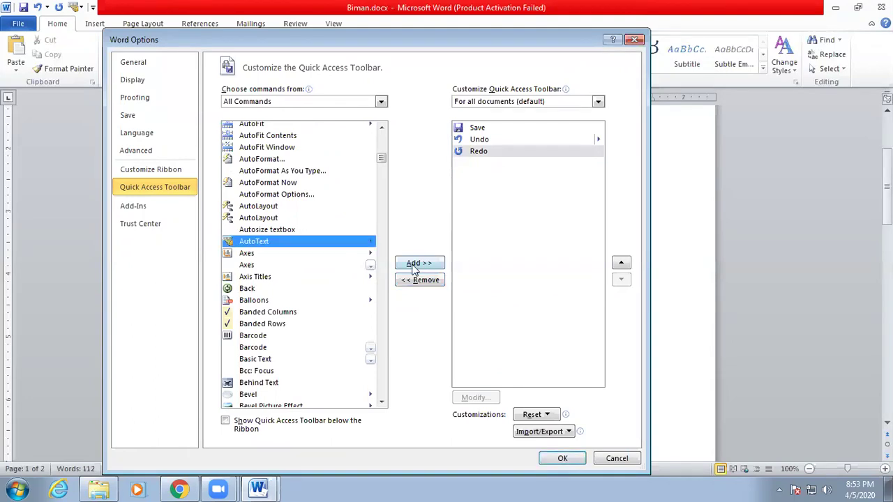
{"action": "double_click", "coordinate": [314, 241]}
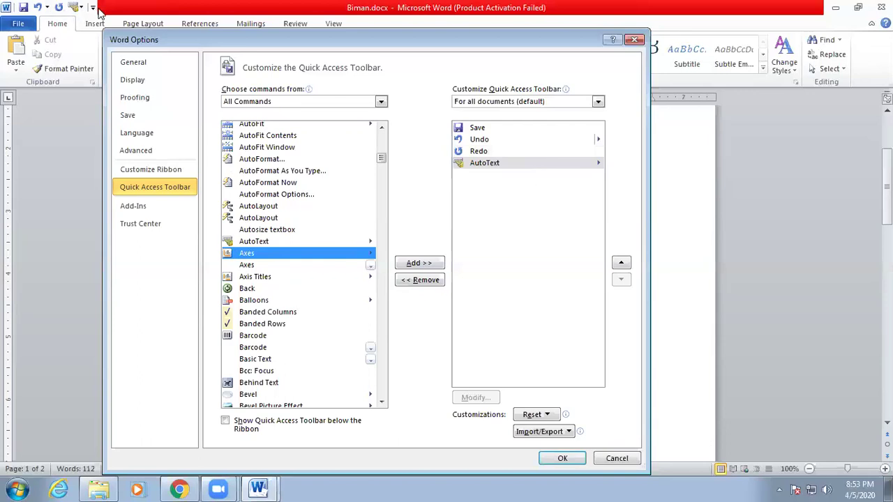
Step: Apply the Quick Access Toolbar change and save the "Wish you the best!" paragraph to the AutoText gallery as "Wish you the" in the General category
{"action": "left_click", "coordinate": [558, 458]}
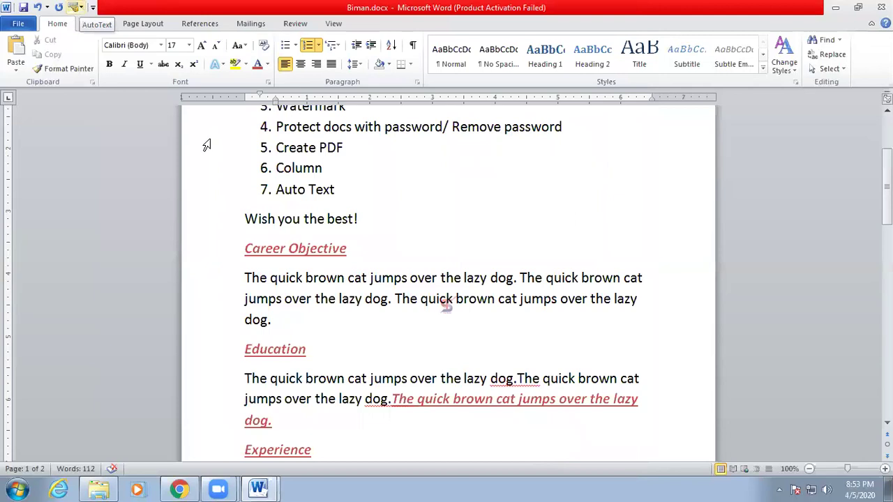
{"action": "left_click", "coordinate": [263, 219]}
{"action": "left_click_drag", "start_coordinate": [248, 218], "coordinate": [361, 217]}
{"action": "key", "text": "shift+Left"}
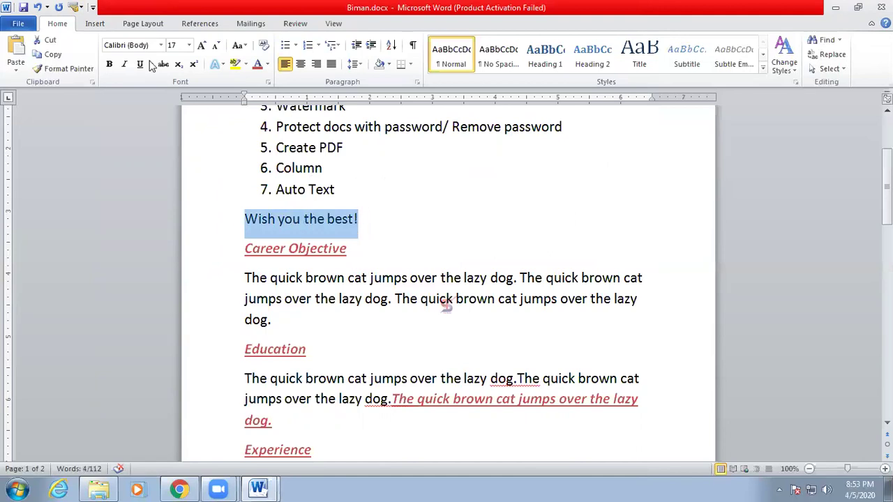
{"action": "left_click", "coordinate": [93, 7]}
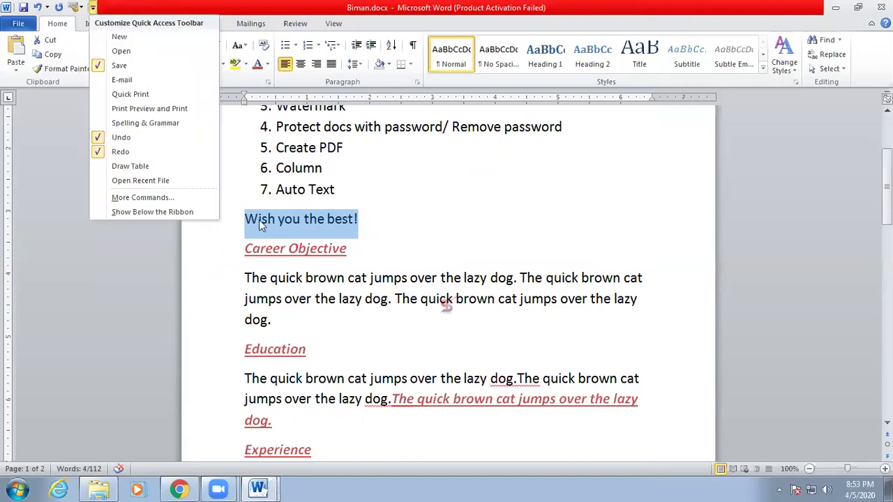
{"action": "left_click", "coordinate": [65, 7]}
{"action": "left_click", "coordinate": [75, 7]}
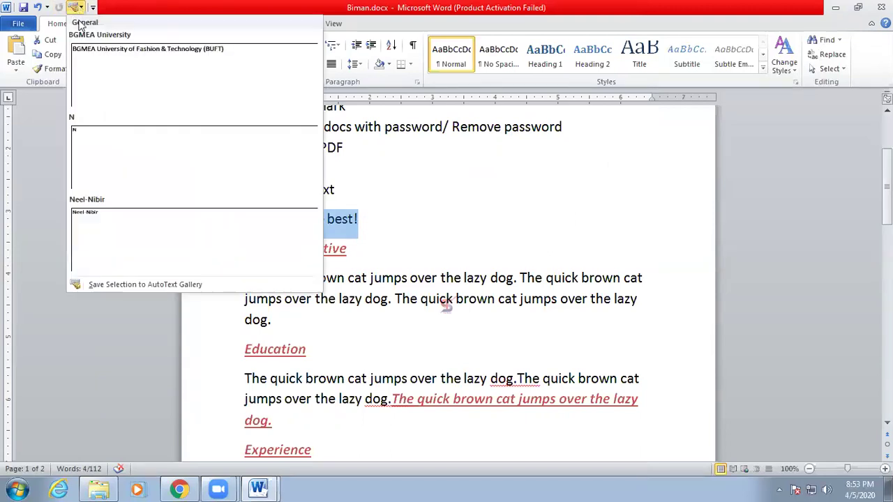
{"action": "left_click", "coordinate": [112, 286]}
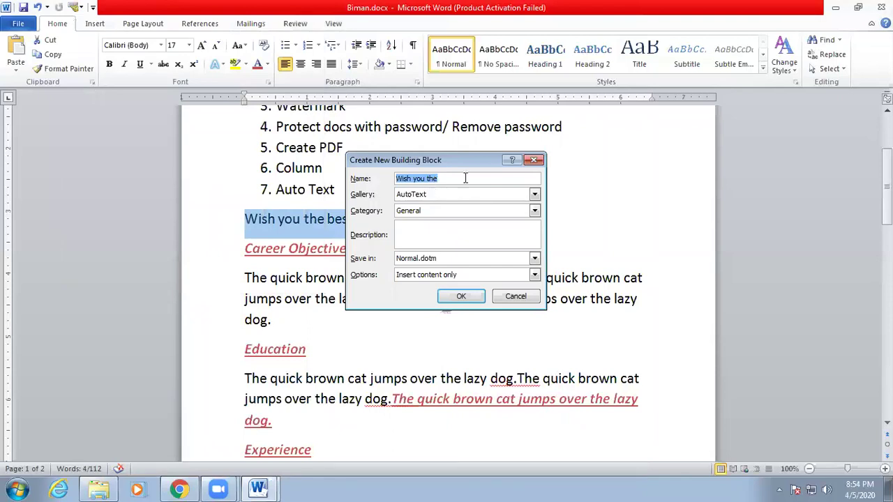
{"action": "left_click", "coordinate": [461, 297]}
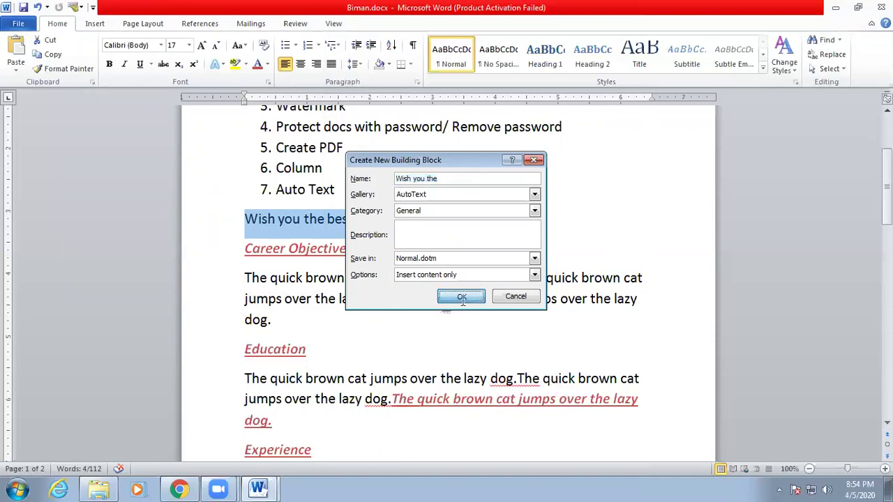
Step: Check the AutoText gallery for the saved "Wish you the" entry and close the gallery
{"action": "left_click", "coordinate": [72, 7]}
{"action": "scroll", "coordinate": [143, 238], "scroll_direction": "down", "scroll_amount": 3}
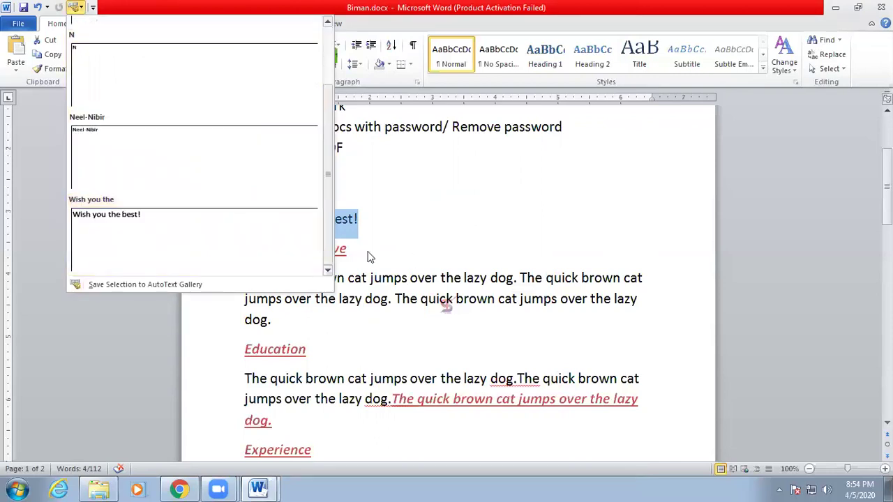
{"action": "left_click", "coordinate": [406, 247]}
Step: Insert a second "Wish you the best!" paragraph below the first by entering "Wish" and accepting the AutoText suggestion
{"action": "left_click", "coordinate": [394, 218]}
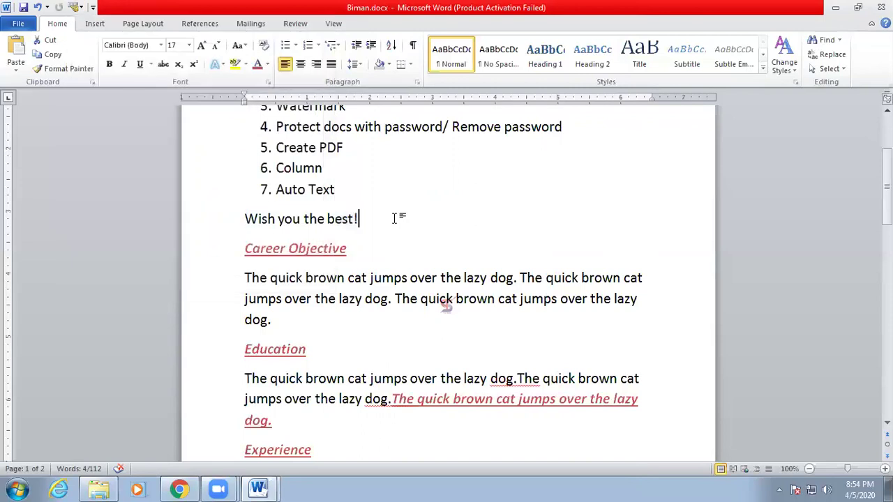
{"action": "key", "text": "Return"}
{"action": "type", "text": "Wish"}
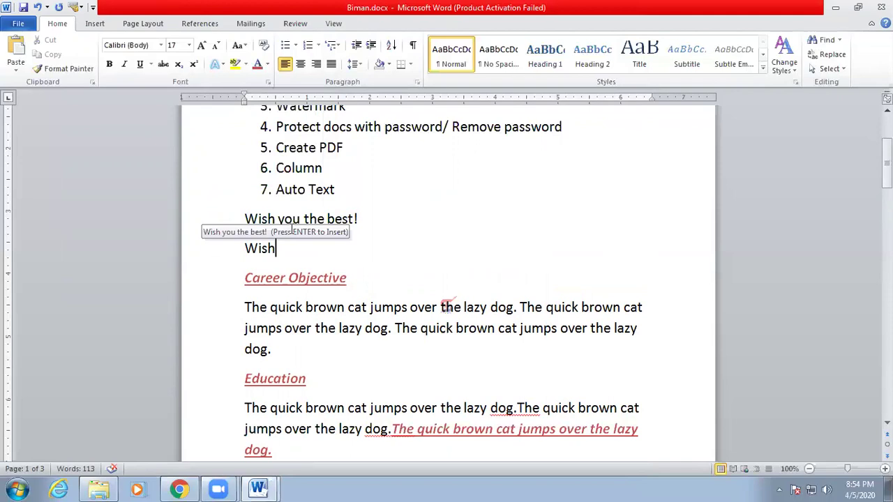
{"action": "key", "text": "Return"}
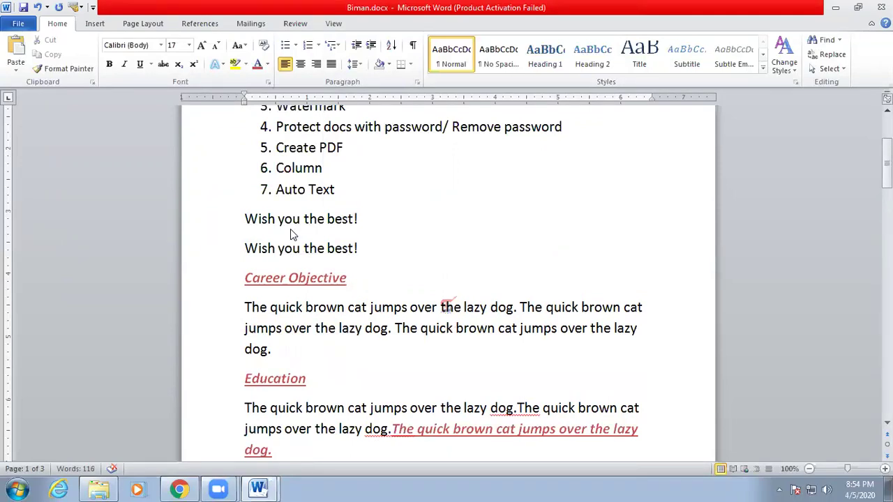
Step: Insert a third "Wish you the best!" paragraph above the Career Objective heading through the AutoText suggestion for "Wish"
{"action": "left_click", "coordinate": [246, 249]}
{"action": "left_click", "coordinate": [358, 251], "text": "shift"}
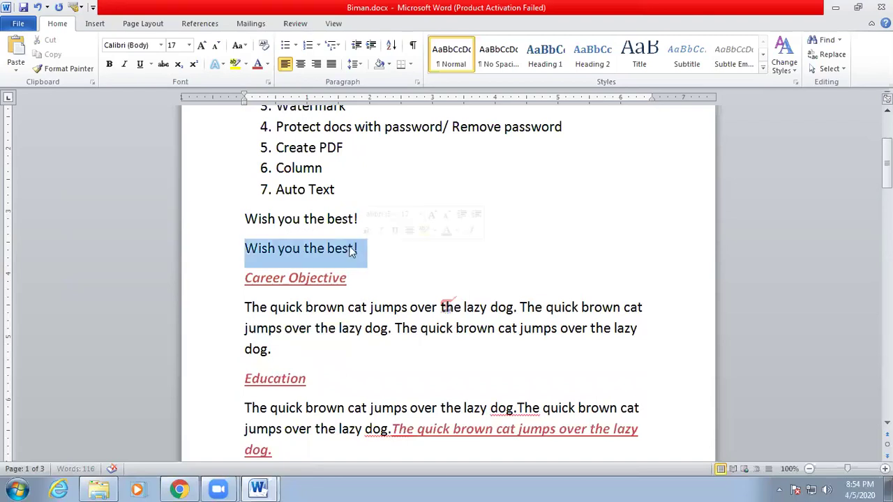
{"action": "left_click", "coordinate": [379, 269]}
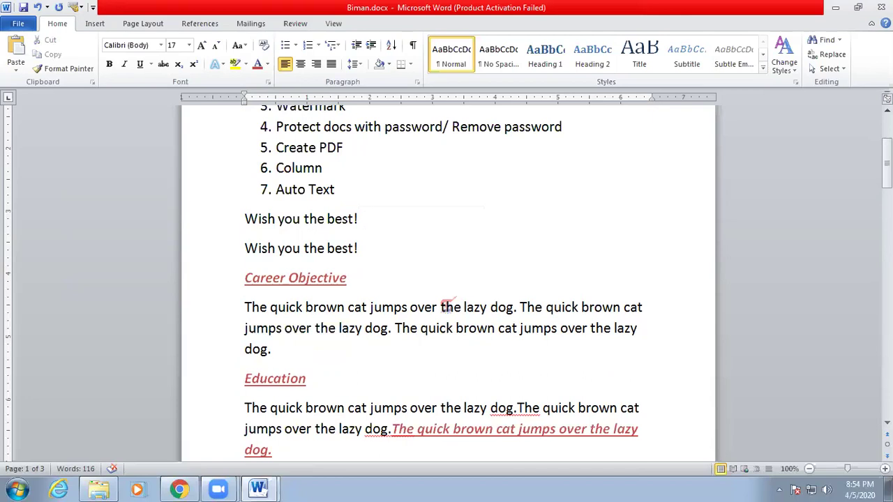
{"action": "key", "text": "Return"}
{"action": "type", "text": "Wish"}
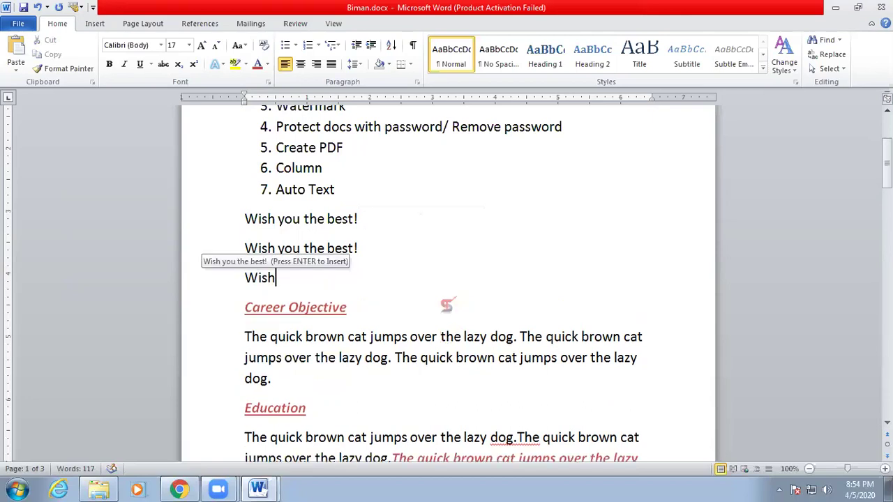
{"action": "key", "text": "Return"}
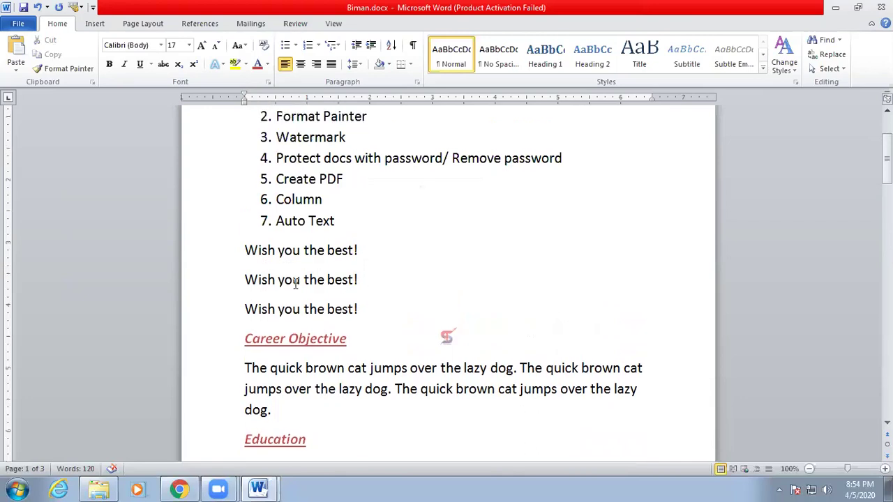
Step: Add "Auto Correct" as item 8 of the numbered list, after "Auto Text"
{"action": "left_click", "coordinate": [370, 214]}
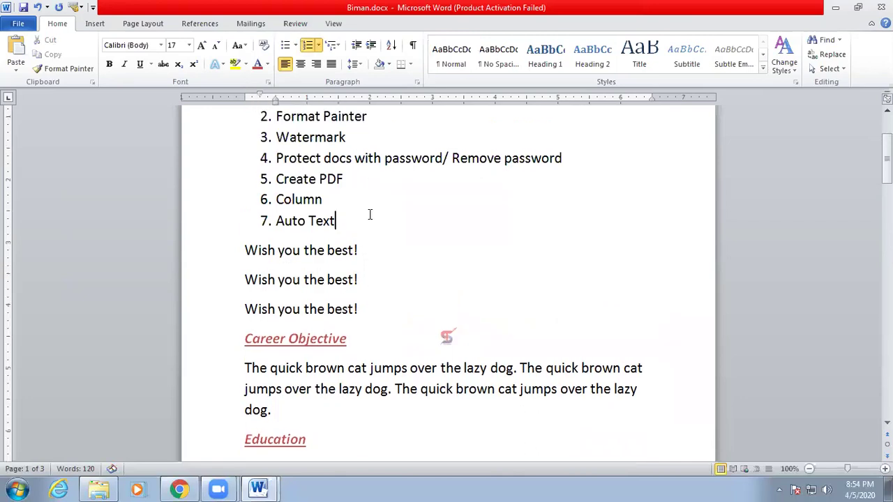
{"action": "key", "text": "Return"}
{"action": "type", "text": "A"}
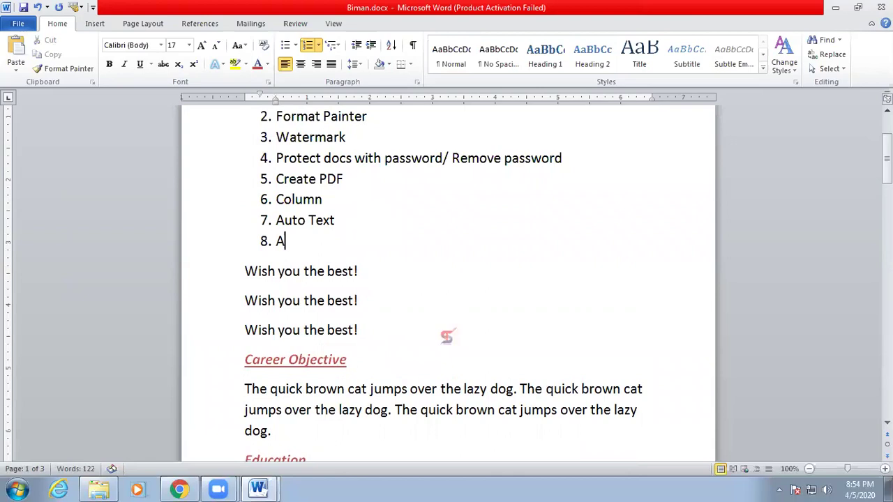
{"action": "type", "text": "uto Correct"}
{"action": "left_click", "coordinate": [400, 283]}
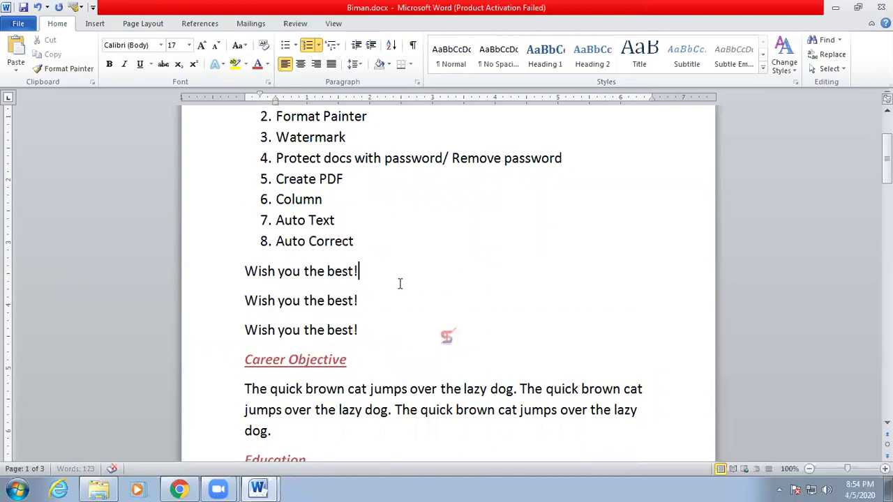
{"action": "left_click", "coordinate": [374, 245]}
Step: Add two empty paragraphs between the last "Wish you the best!" line and the Career Objective heading
{"action": "left_click", "coordinate": [388, 344]}
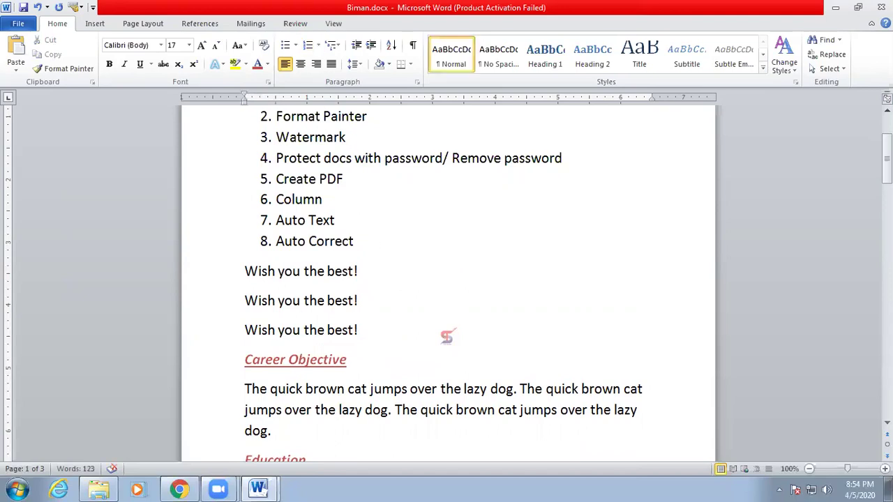
{"action": "key", "text": "Return"}
{"action": "key", "text": "Return"}
Step: Try AutoCorrect on the misspelling "Bakc" in the second empty paragraph and delete the test text
{"action": "type", "text": "Ba"}
{"action": "type", "text": "kc"}
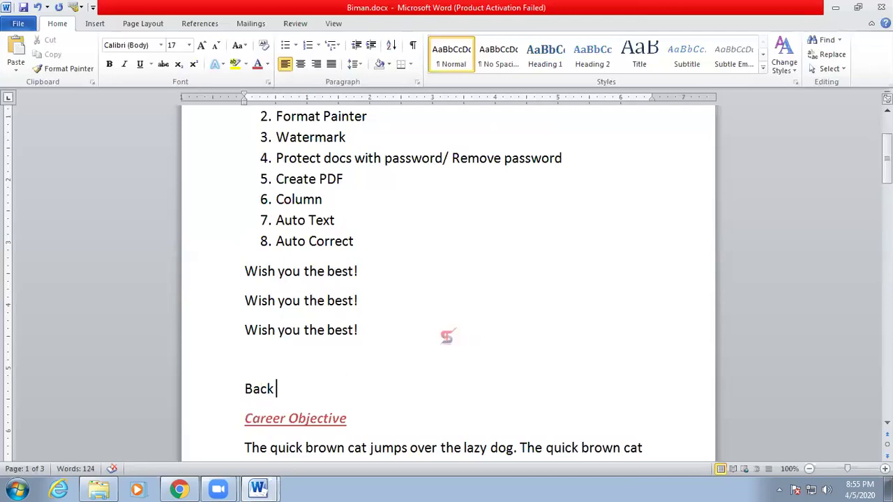
{"action": "key", "text": "BackSpace"}
{"action": "key", "text": "BackSpace"}
{"action": "key", "text": "BackSpace"}
{"action": "key", "text": "BackSpace"}
{"action": "key", "text": "BackSpace"}
{"action": "type", "text": "sun"}
{"action": "key", "text": "BackSpace"}
{"action": "key", "text": "BackSpace"}
{"action": "key", "text": "BackSpace"}
Step: Enter "today is sunday. it is hot." in lowercase above the Career Objective heading, letting AutoCorrect capitalize it as "Today is Sunday. It is hot."
{"action": "type", "text": "today is sunday"}
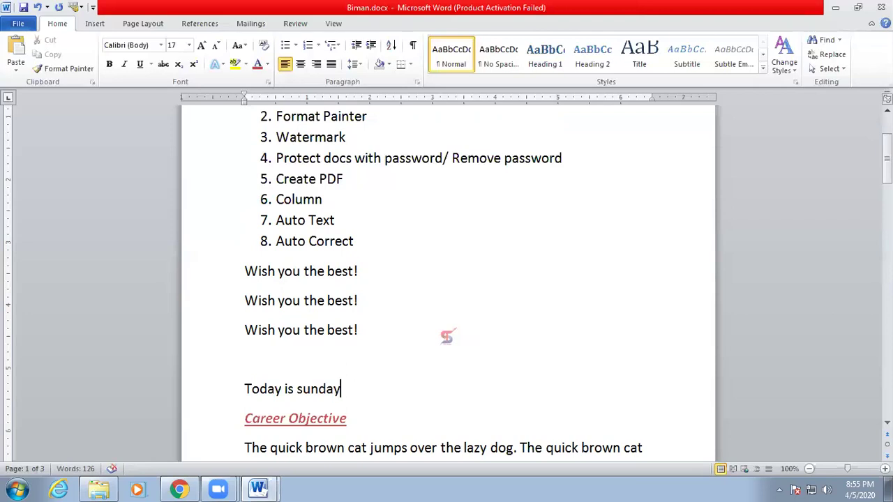
{"action": "type", "text": "."}
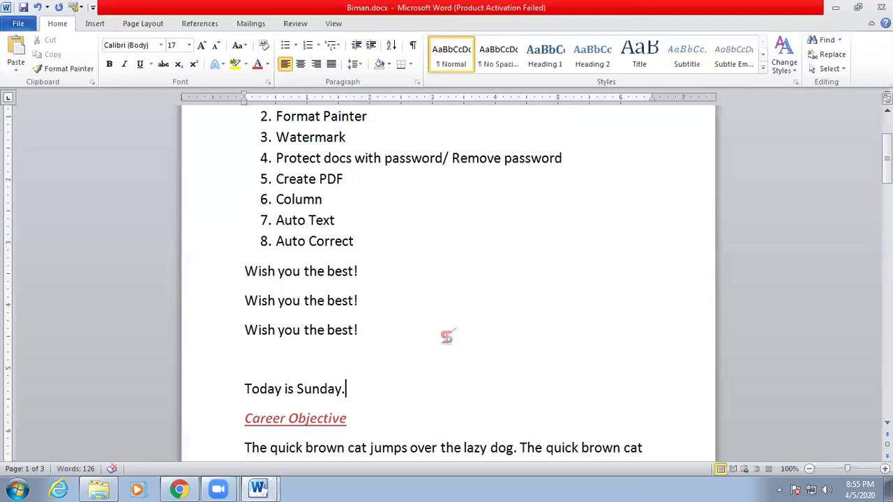
{"action": "type", "text": " it"}
{"action": "type", "text": "is hot."}
{"action": "left_click", "coordinate": [250, 389]}
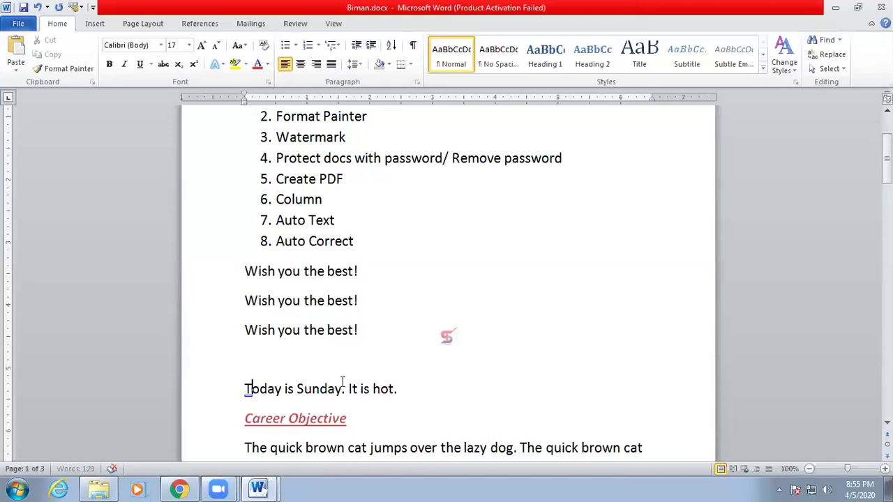
Step: Open the full Quick Access Toolbar customization settings and choose All Commands as the command source
{"action": "left_click", "coordinate": [93, 8]}
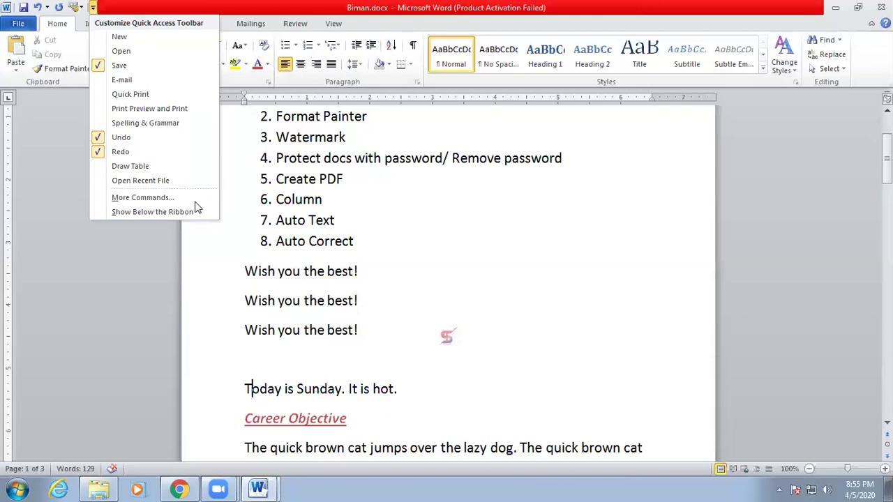
{"action": "left_click", "coordinate": [143, 198]}
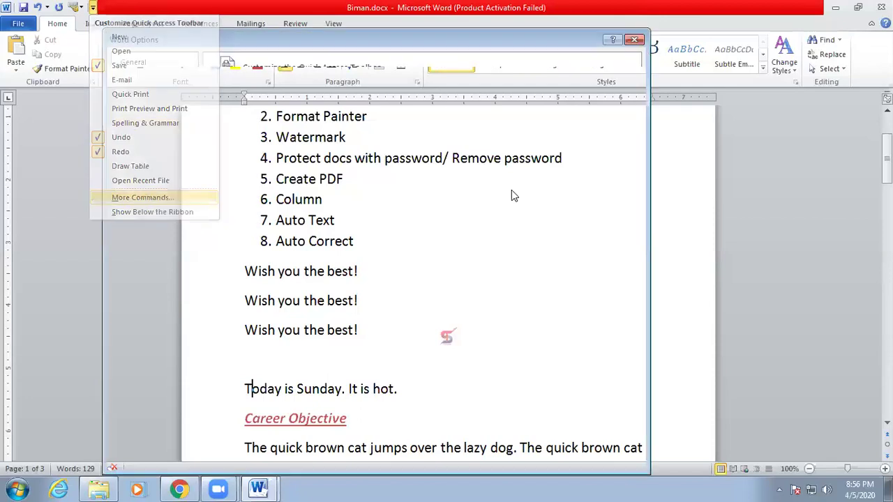
{"action": "left_click", "coordinate": [312, 103]}
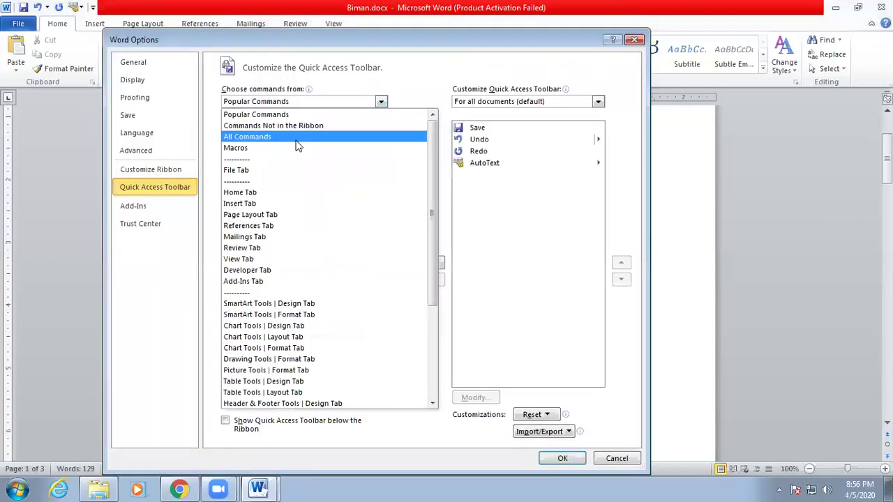
{"action": "left_click", "coordinate": [295, 139]}
Step: Add the AutoCorrect Options command to the Quick Access Toolbar below AutoText and apply the change
{"action": "scroll", "coordinate": [328, 325], "scroll_direction": "down", "scroll_amount": 10}
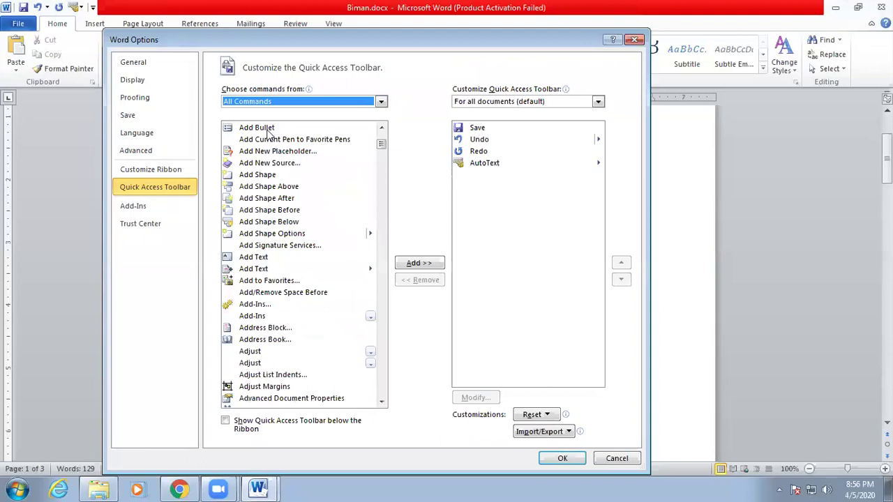
{"action": "scroll", "coordinate": [315, 215], "scroll_direction": "down", "scroll_amount": 7}
{"action": "scroll", "coordinate": [317, 219], "scroll_direction": "down", "scroll_amount": 5}
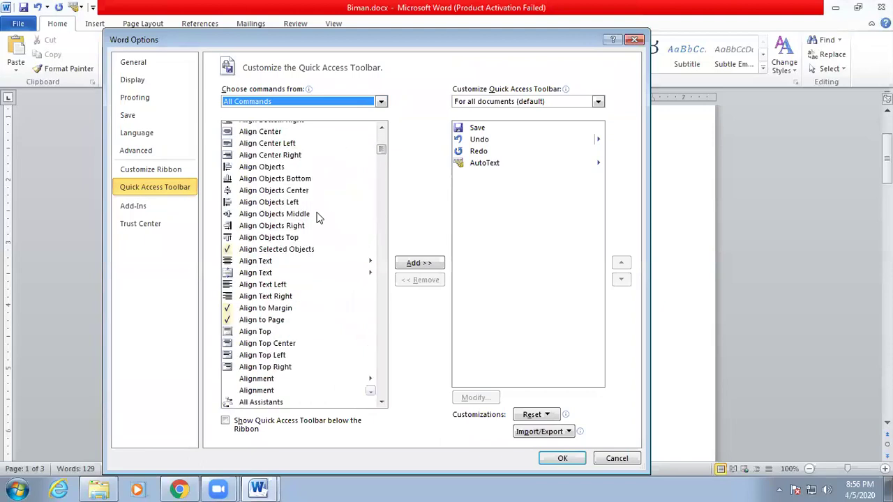
{"action": "scroll", "coordinate": [318, 218], "scroll_direction": "down", "scroll_amount": 8}
{"action": "scroll", "coordinate": [318, 218], "scroll_direction": "down", "scroll_amount": 4}
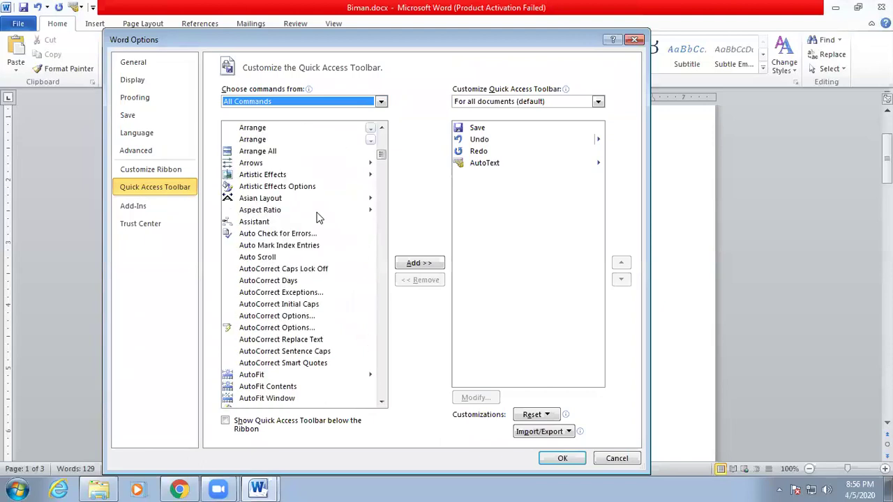
{"action": "scroll", "coordinate": [317, 218], "scroll_direction": "down", "scroll_amount": 4}
{"action": "left_click", "coordinate": [291, 203]}
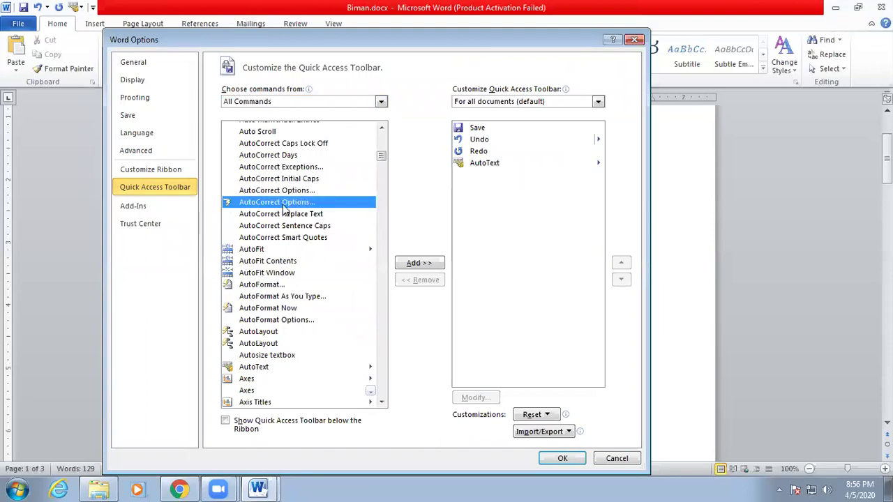
{"action": "left_click_drag", "start_coordinate": [285, 209], "coordinate": [498, 180]}
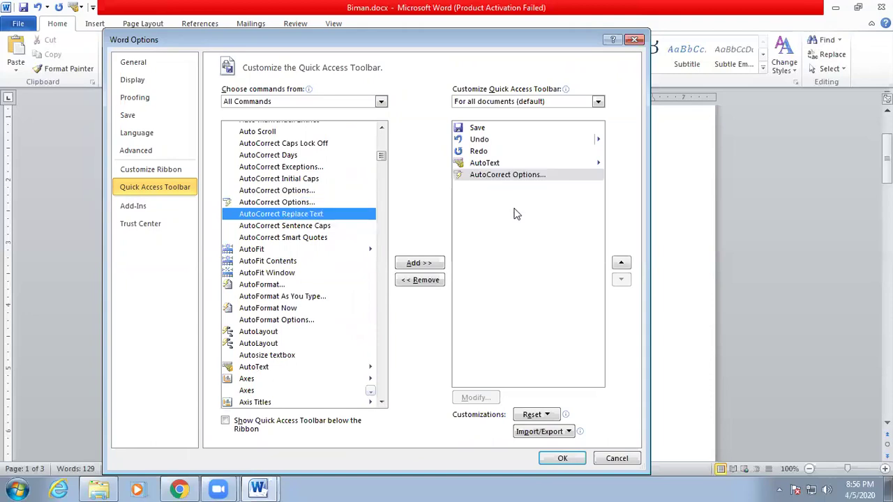
{"action": "left_click", "coordinate": [562, 456]}
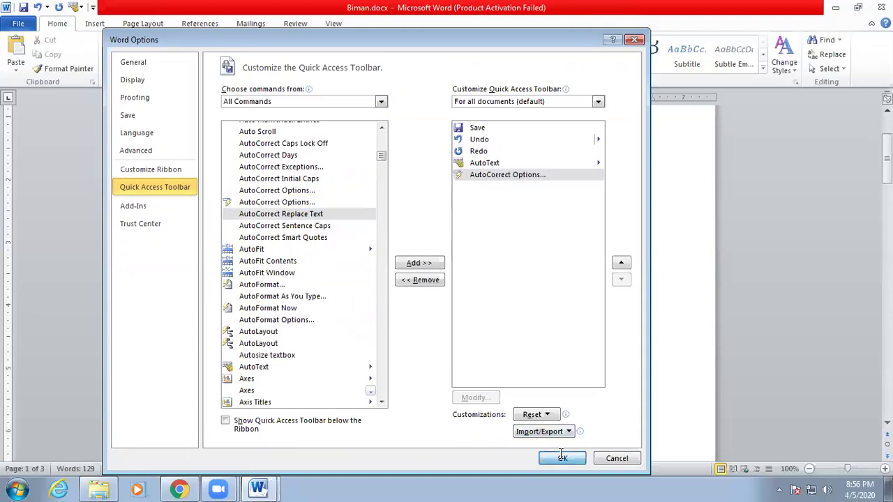
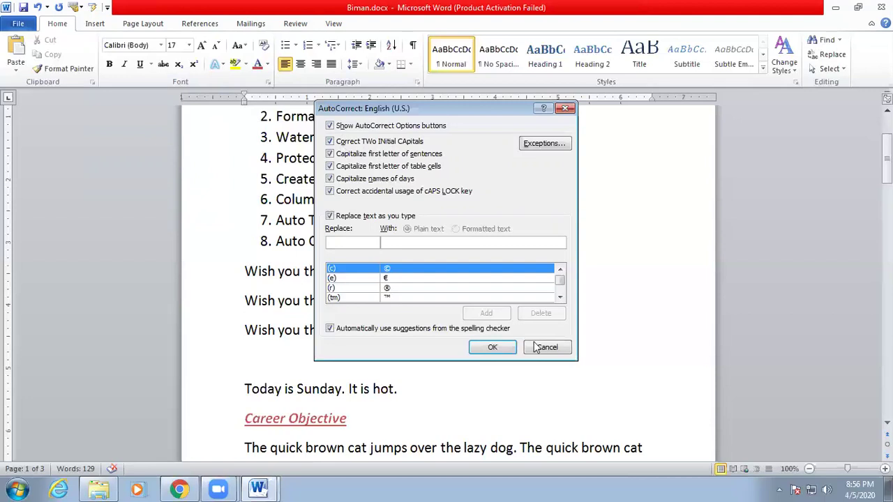
Step: Accept the AutoCorrect settings and enter "THis" in the empty paragraph above "Today is Sunday" to test the initial capitals correction
{"action": "left_click", "coordinate": [502, 353]}
{"action": "left_click", "coordinate": [331, 351]}
{"action": "type", "text": "THis"}
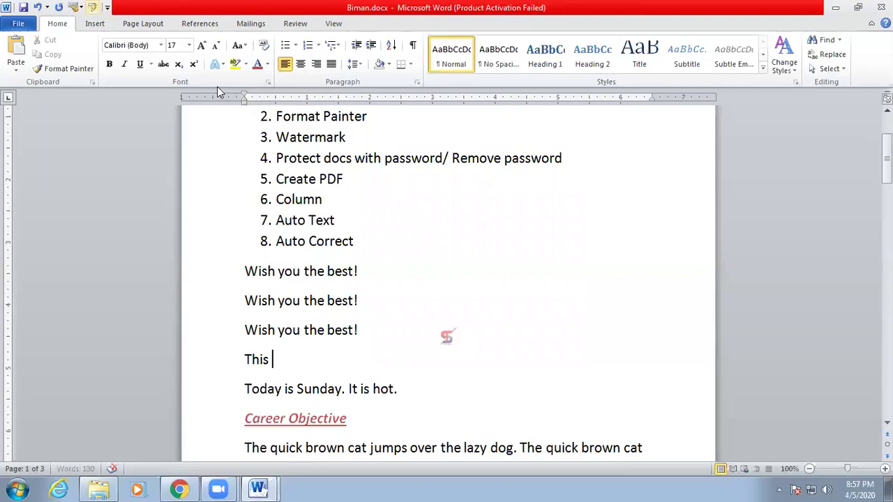
Step: Add an AutoCorrect entry that replaces "Nice" with "Ugly" and accept the settings
{"action": "key", "text": "alt+5"}
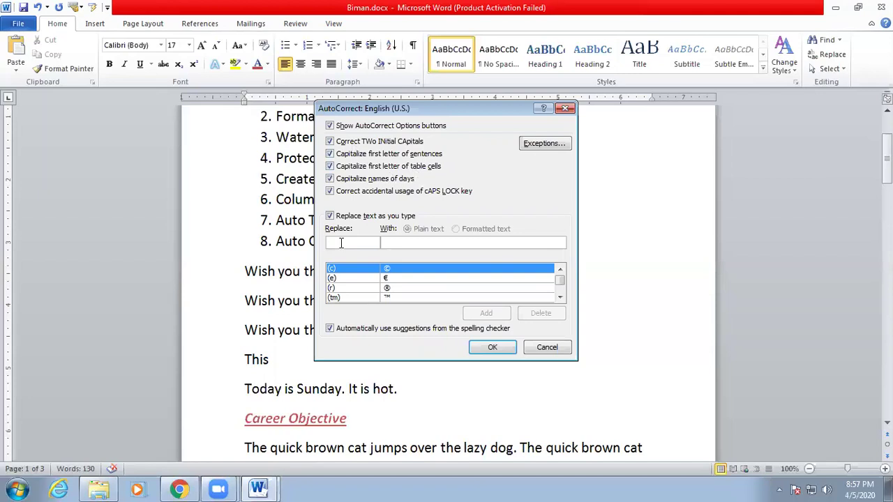
{"action": "type", "text": "Nice"}
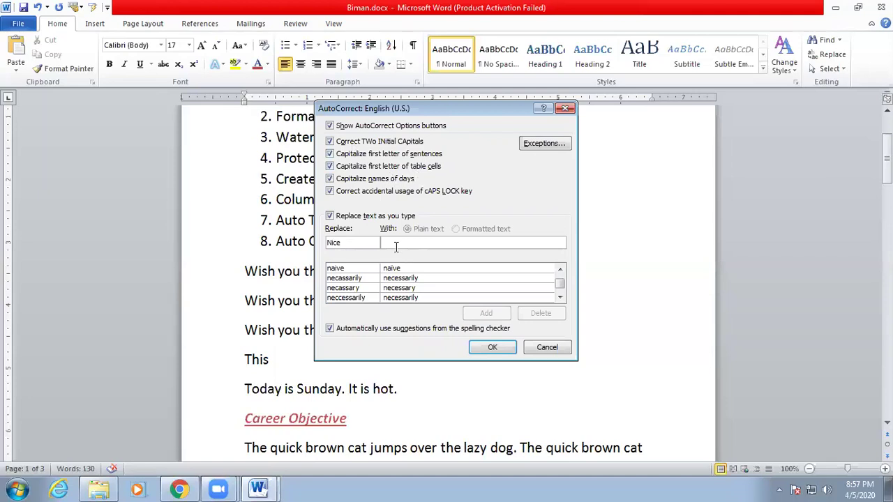
{"action": "type", "text": "Un"}
{"action": "key", "text": "BackSpace"}
{"action": "type", "text": "gly"}
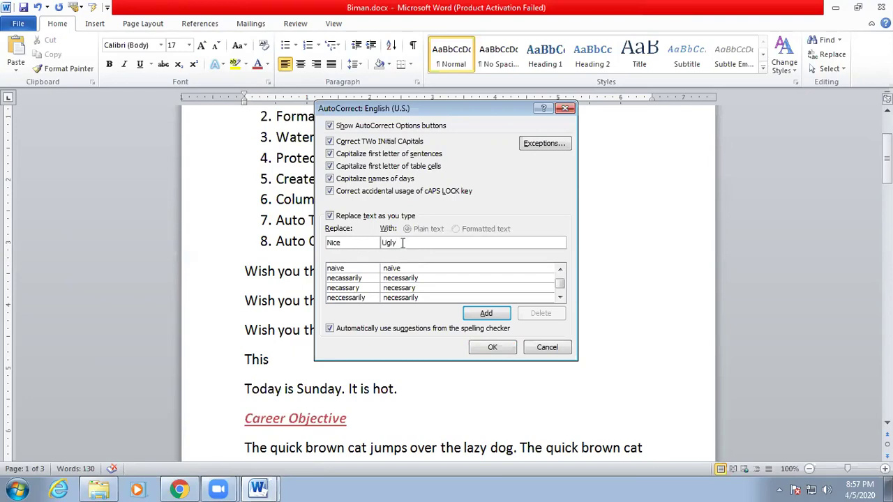
{"action": "left_click", "coordinate": [483, 316]}
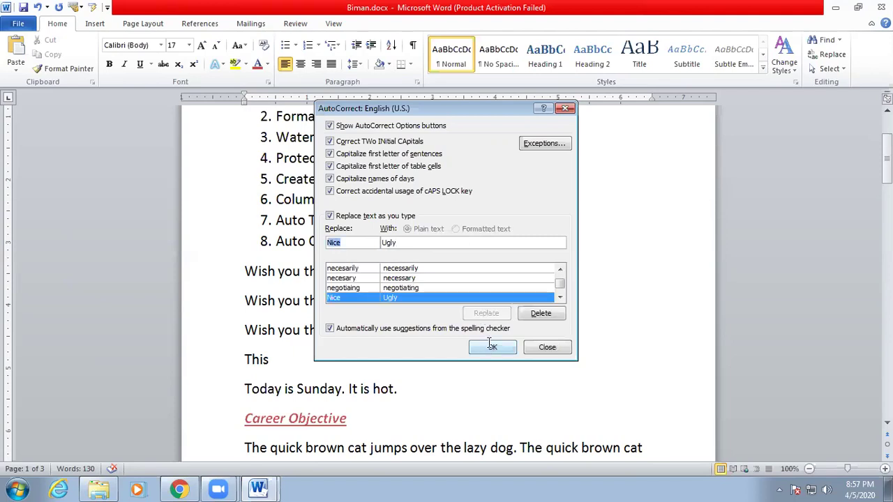
{"action": "left_click", "coordinate": [492, 346]}
Step: Replace "This" with the sentence "She is a Ugly girl.", testing the Nice-to-Ugly AutoCorrect replacement
{"action": "key", "text": "BackSpace"}
{"action": "key", "text": "BackSpace"}
{"action": "key", "text": "BackSpace"}
{"action": "key", "text": "BackSpace"}
{"action": "type", "text": "S"}
{"action": "type", "text": "he"}
{"action": "type", "text": " is a"}
{"action": "type", "text": " Nic"}
{"action": "key", "text": "BackSpace"}
{"action": "key", "text": "BackSpace"}
{"action": "key", "text": "BackSpace"}
{"action": "type", "text": "Ugly gil"}
{"action": "key", "text": "BackSpace"}
{"action": "type", "text": "rl."}
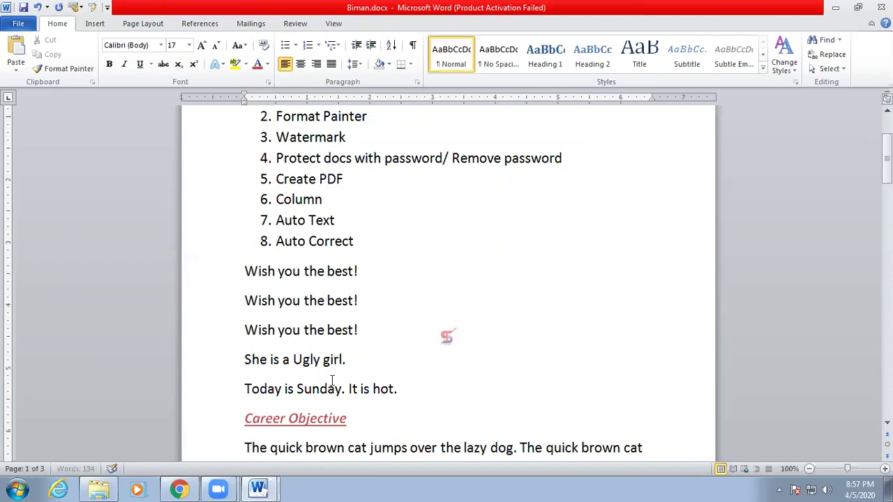
{"action": "key", "text": "Left"}
{"action": "key", "text": "Left"}
{"action": "key", "text": "Left"}
{"action": "key", "text": "Left"}
{"action": "key", "text": "Left"}
{"action": "key", "text": "Left"}
{"action": "key", "text": "Left"}
{"action": "left_click", "coordinate": [360, 360]}
Step: Add "Hyperlink and Bookmark" as item 9 after Auto Correct in the numbered list and start an empty item 10
{"action": "scroll", "coordinate": [317, 301], "scroll_direction": "up", "scroll_amount": 1}
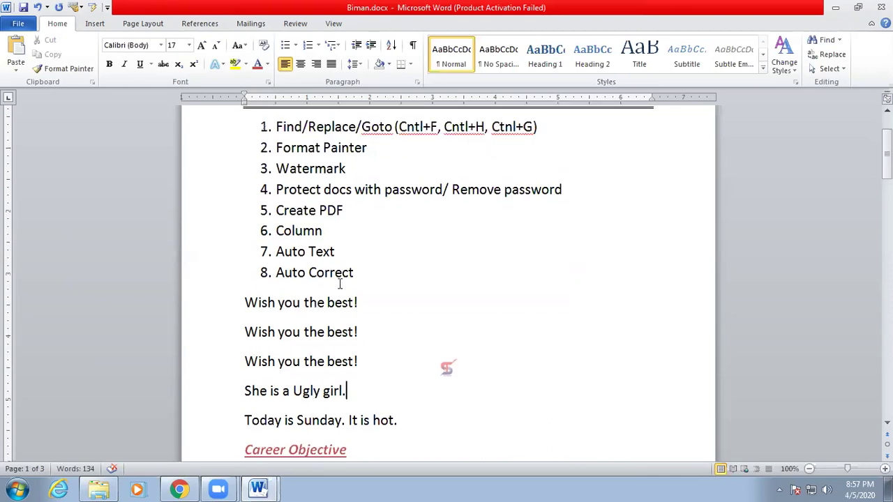
{"action": "left_click", "coordinate": [369, 273]}
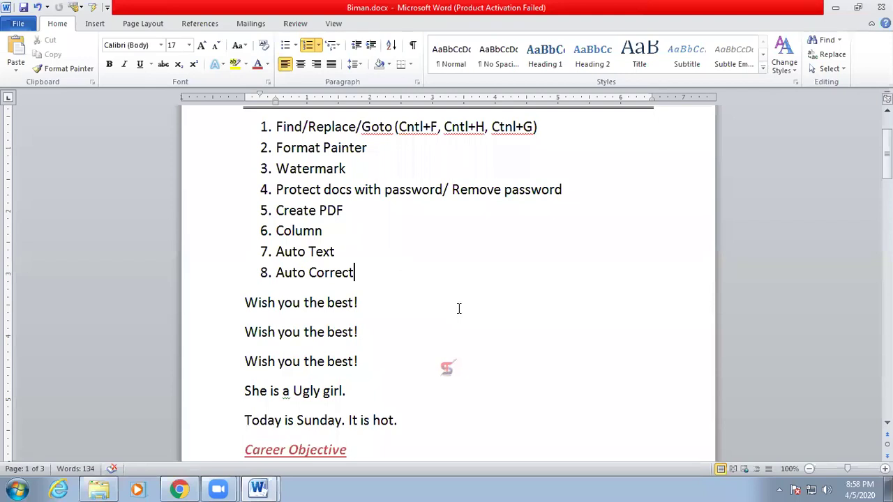
{"action": "key", "text": "Return"}
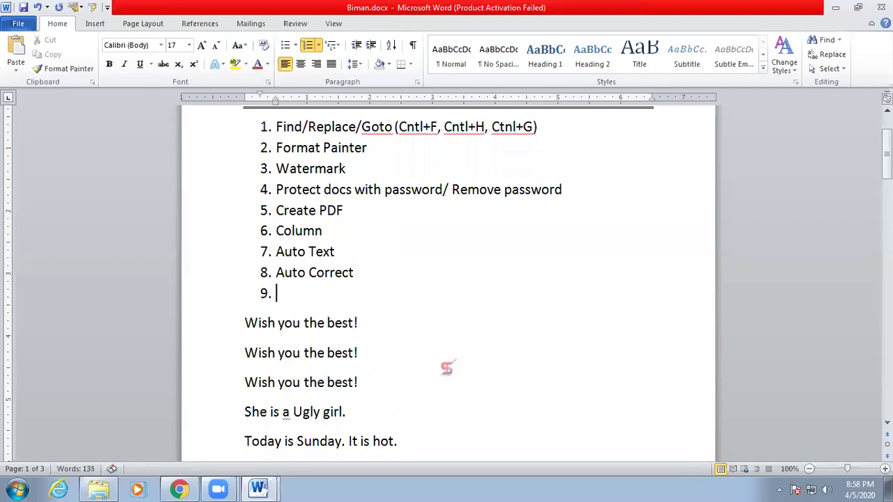
{"action": "type", "text": "Hyperlink "}
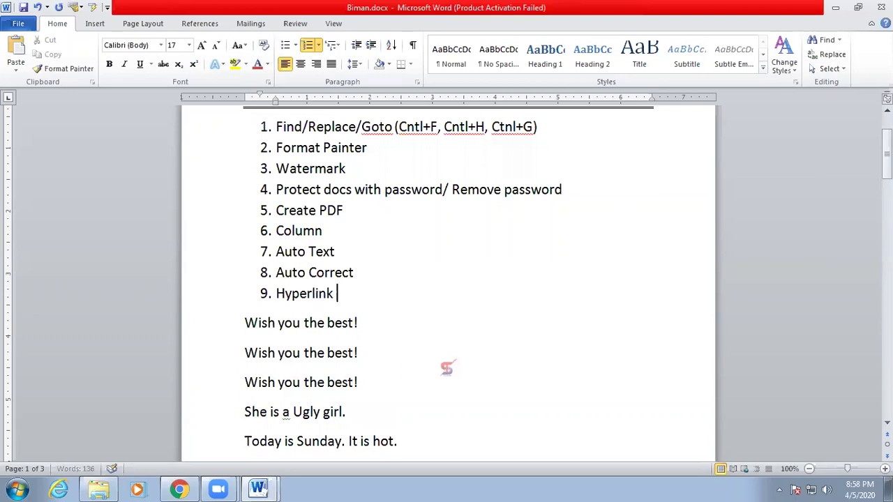
{"action": "type", "text": "and Boo"}
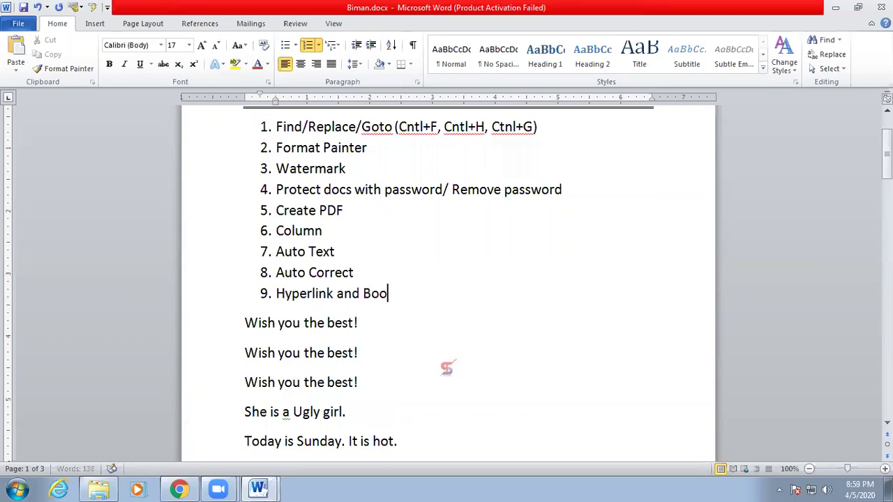
{"action": "type", "text": "kmark"}
{"action": "key", "text": "Return"}
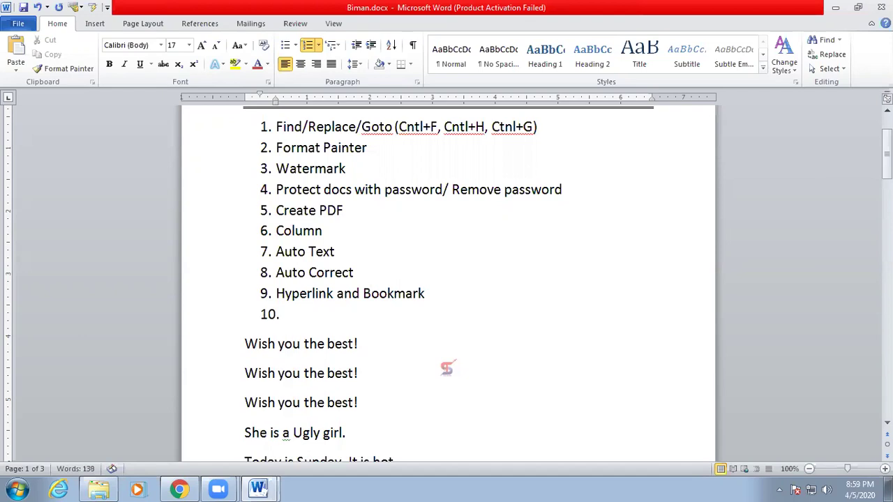
{"action": "scroll", "coordinate": [396, 365], "scroll_direction": "down", "scroll_amount": 1}
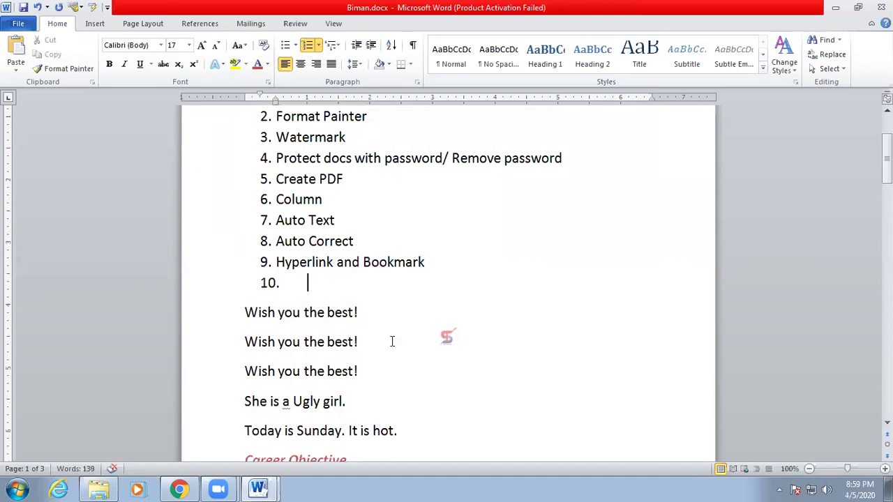
Step: Create a new blank document and enter "To," with "For more details view my resure." several lines below
{"action": "key", "text": "ctrl+n"}
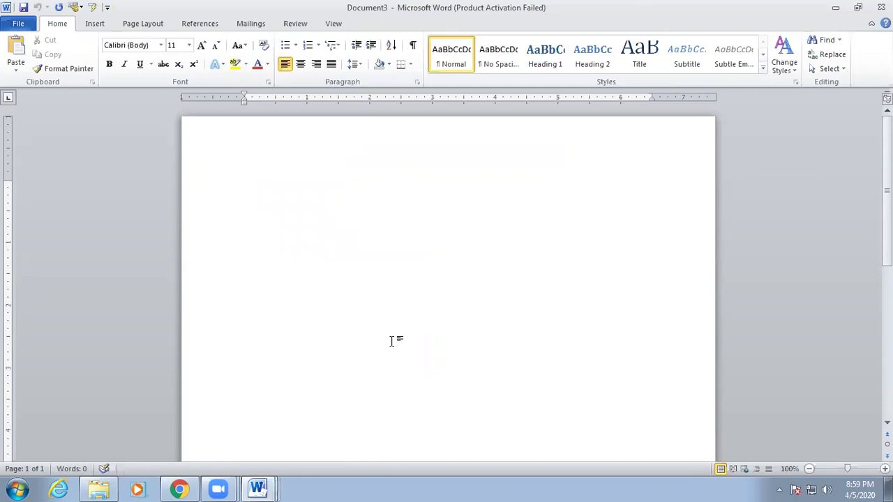
{"action": "type", "text": "To"}
{"action": "type", "text": ","}
{"action": "type", "text": "C"}
{"action": "key", "text": "BackSpace"}
{"action": "type", "text": "For more d"}
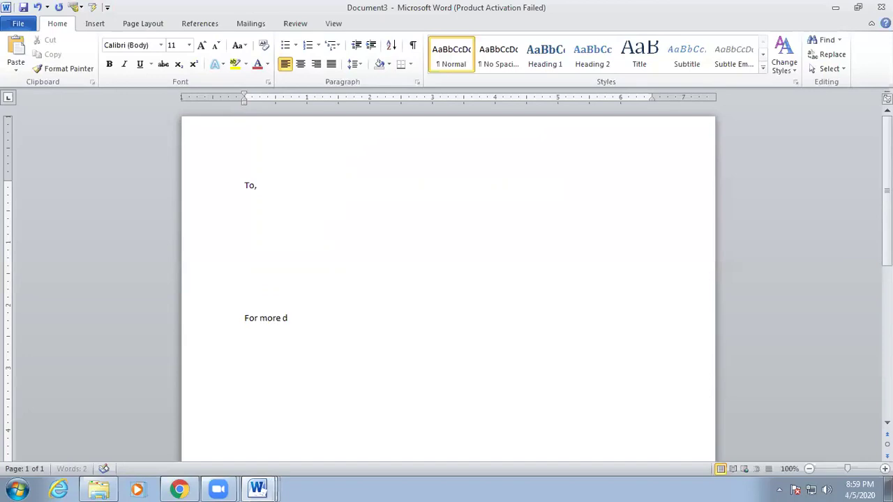
{"action": "type", "text": "etails view my"}
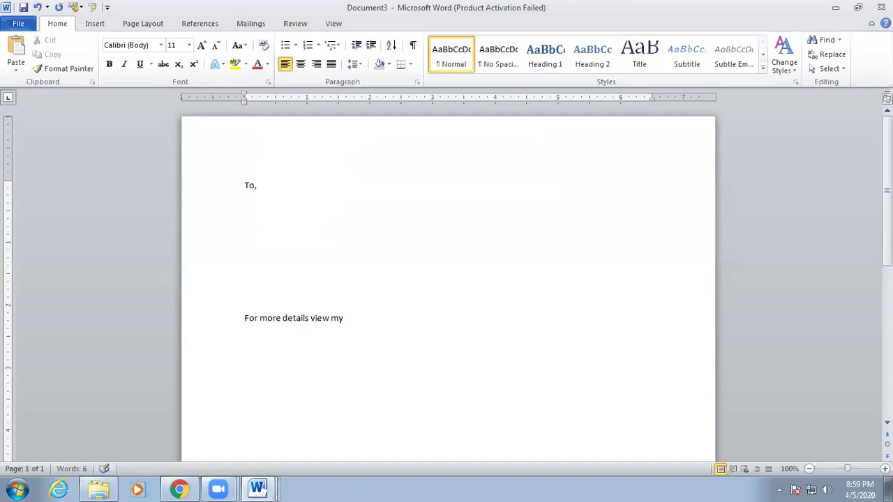
{"action": "type", "text": " resure."}
Step: Correct the misspelled word "resure" to "resume" and end the sentence with a period
{"action": "double_click", "coordinate": [330, 318]}
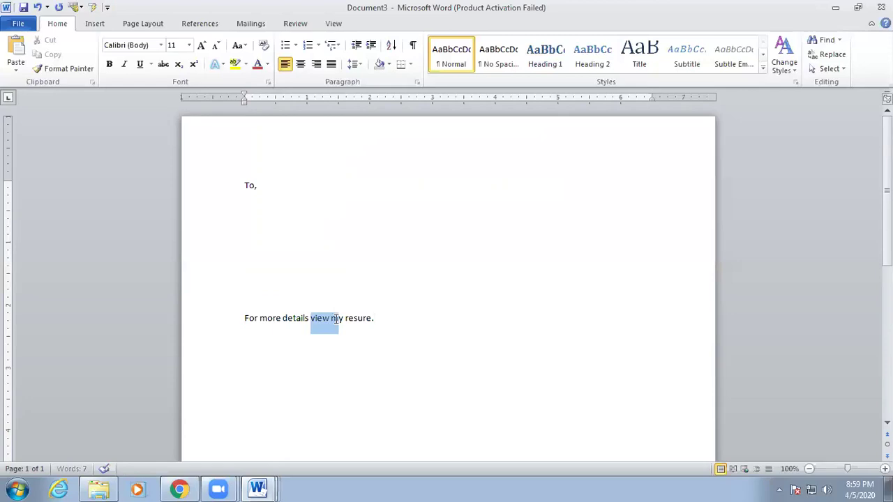
{"action": "left_click", "coordinate": [364, 321]}
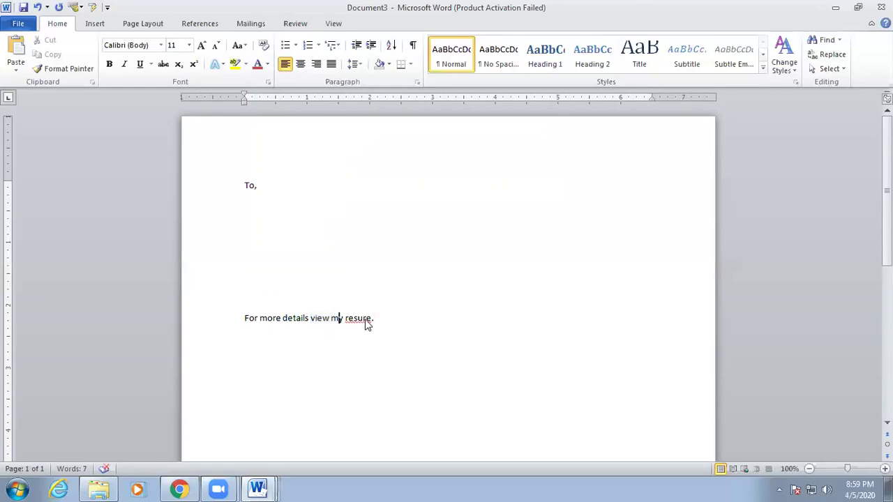
{"action": "right_click", "coordinate": [367, 325]}
{"action": "left_click", "coordinate": [424, 70]}
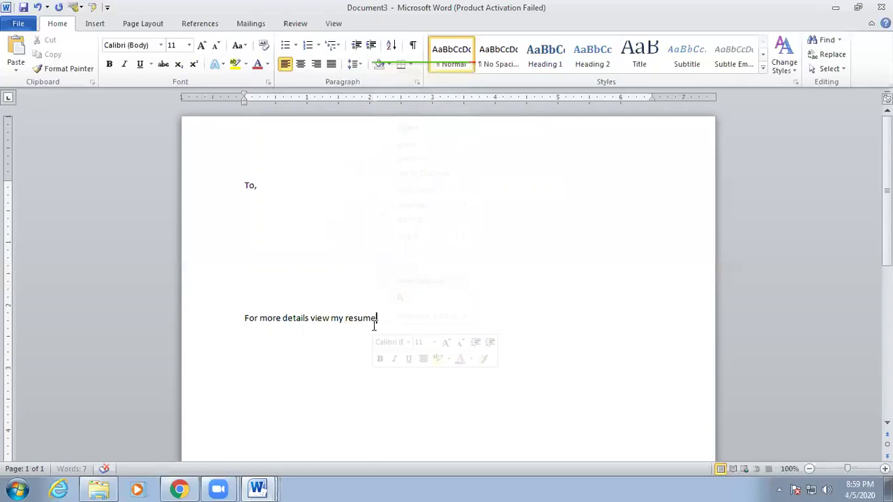
{"action": "left_click", "coordinate": [84, 486]}
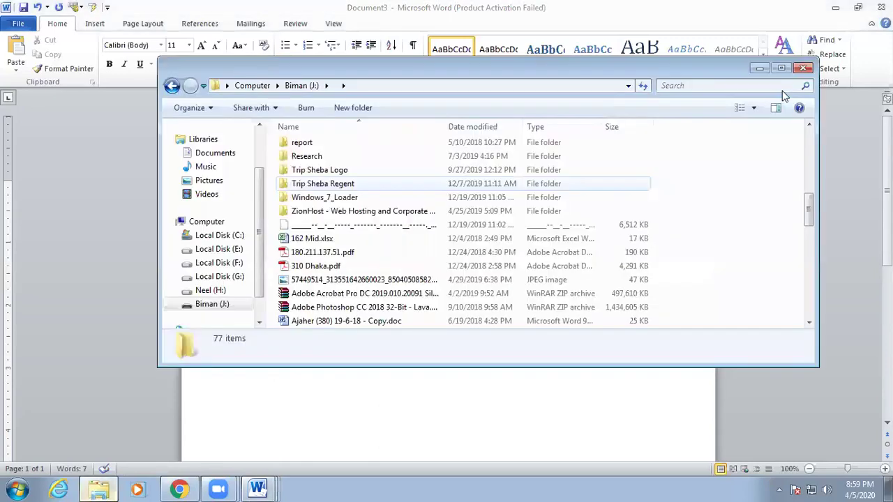
{"action": "left_click", "coordinate": [409, 375]}
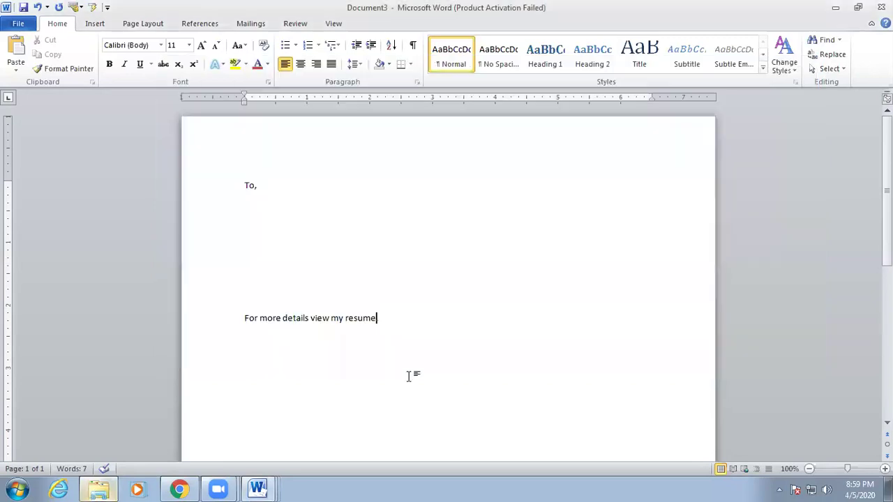
{"action": "type", "text": "."}
Step: Hyperlink the words "my resume" to the existing file CSE-3 02042020.docx in My Documents
{"action": "left_click", "coordinate": [332, 318]}
{"action": "left_click", "coordinate": [375, 318], "text": "shift"}
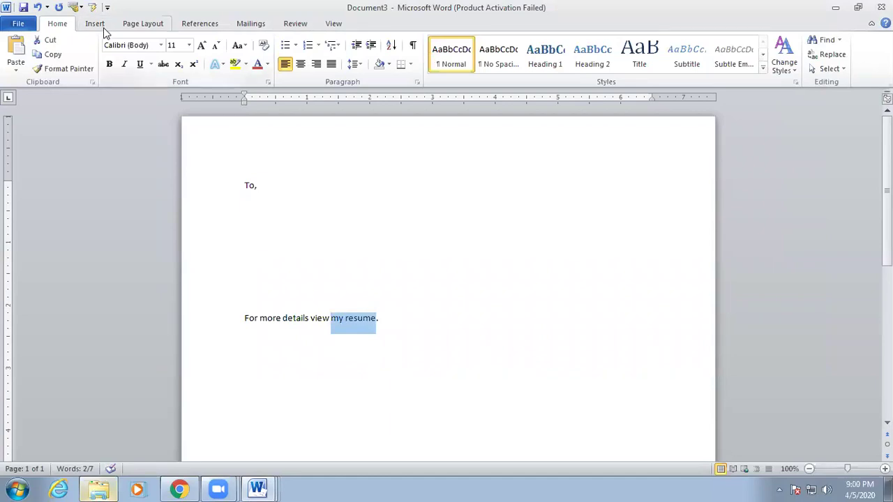
{"action": "scroll", "coordinate": [244, 72], "scroll_direction": "down", "scroll_amount": 1}
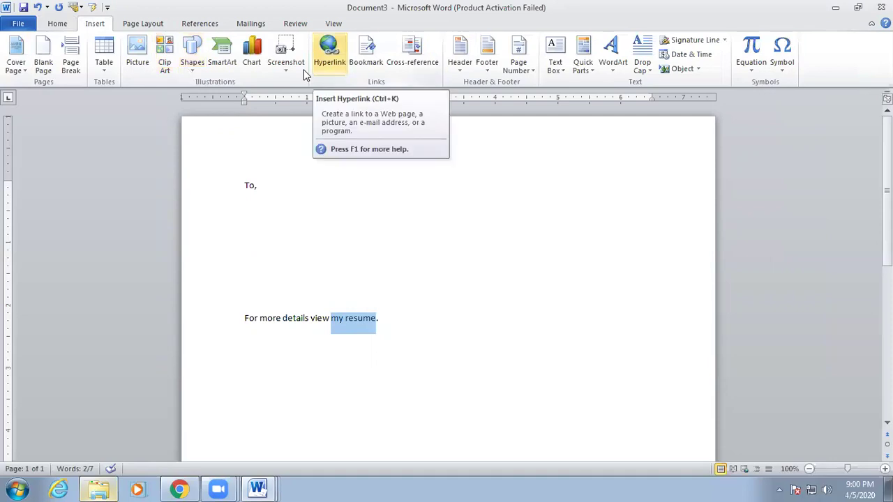
{"action": "left_click", "coordinate": [314, 70]}
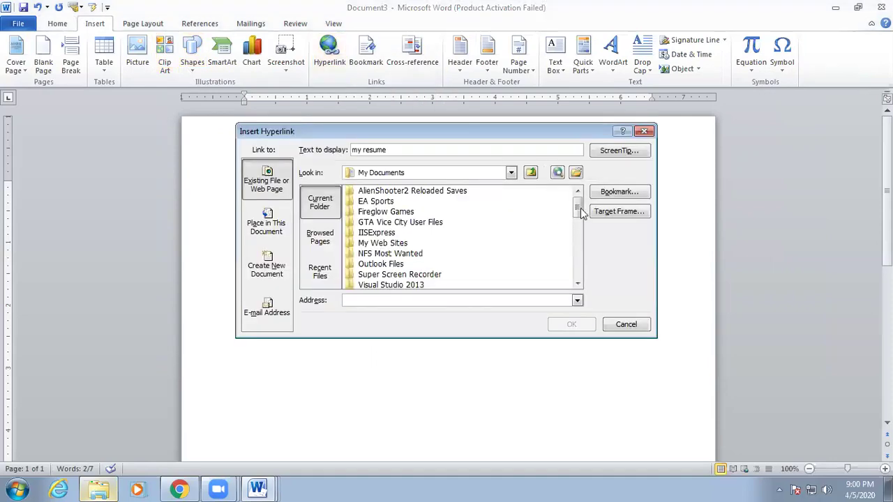
{"action": "left_click", "coordinate": [580, 233]}
{"action": "scroll", "coordinate": [580, 244], "scroll_direction": "down", "scroll_amount": 2}
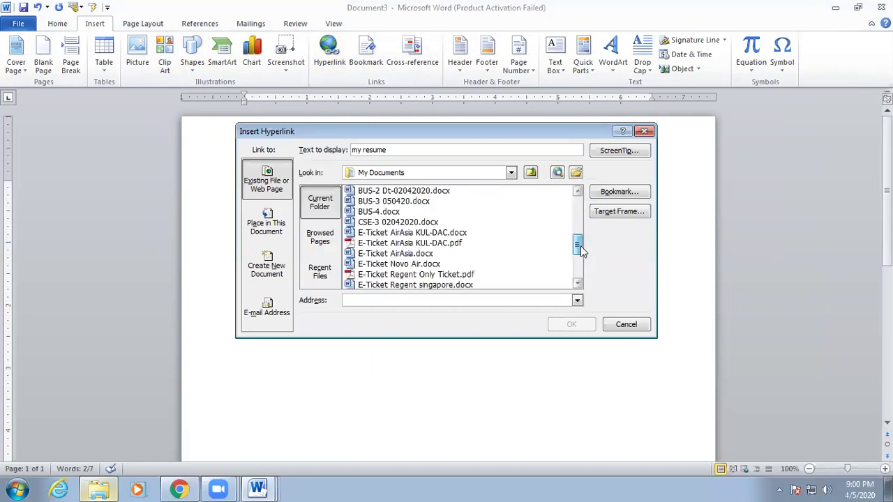
{"action": "scroll", "coordinate": [581, 261], "scroll_direction": "down", "scroll_amount": 2}
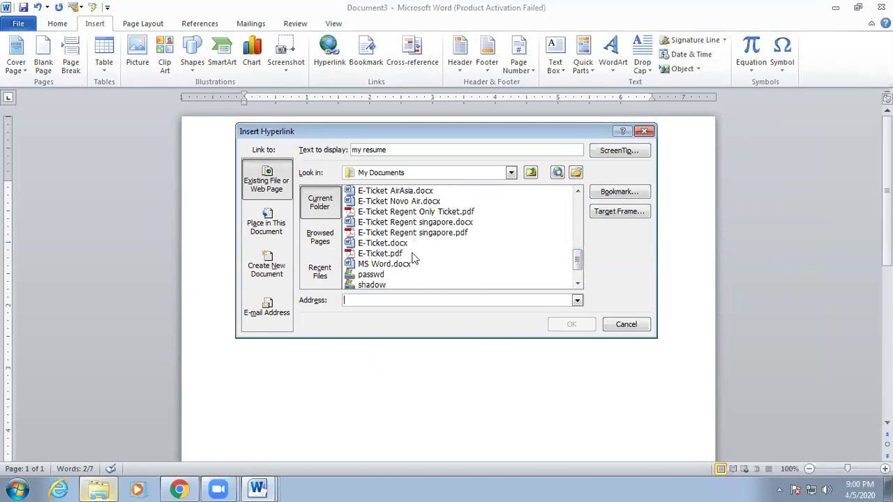
{"action": "left_click", "coordinate": [578, 193]}
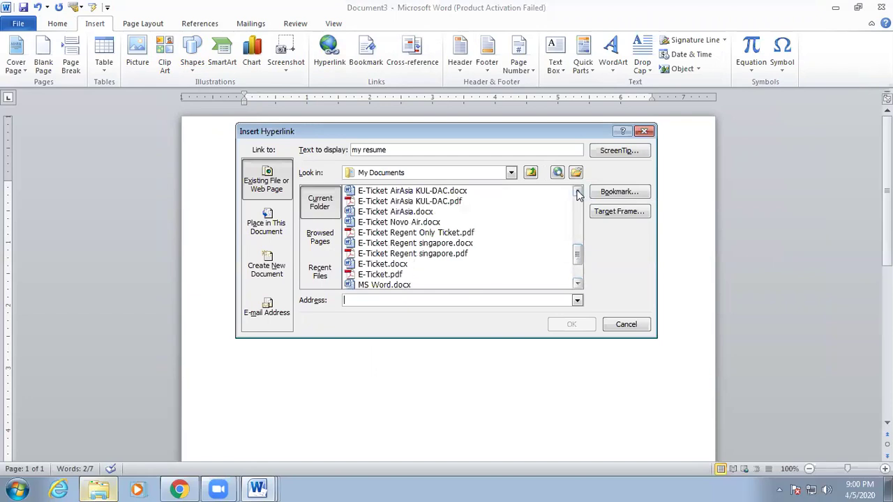
{"action": "scroll", "coordinate": [578, 193], "scroll_direction": "up", "scroll_amount": 2}
{"action": "scroll", "coordinate": [382, 226], "scroll_direction": "up", "scroll_amount": 1}
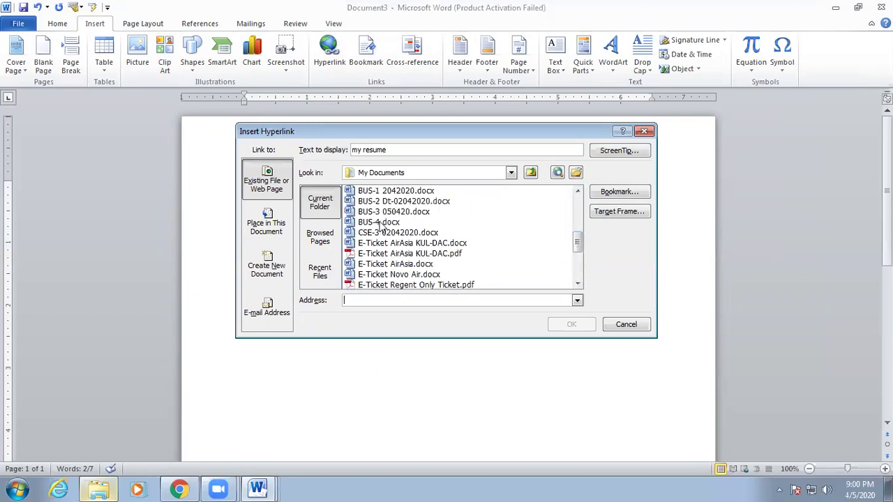
{"action": "left_click", "coordinate": [403, 223]}
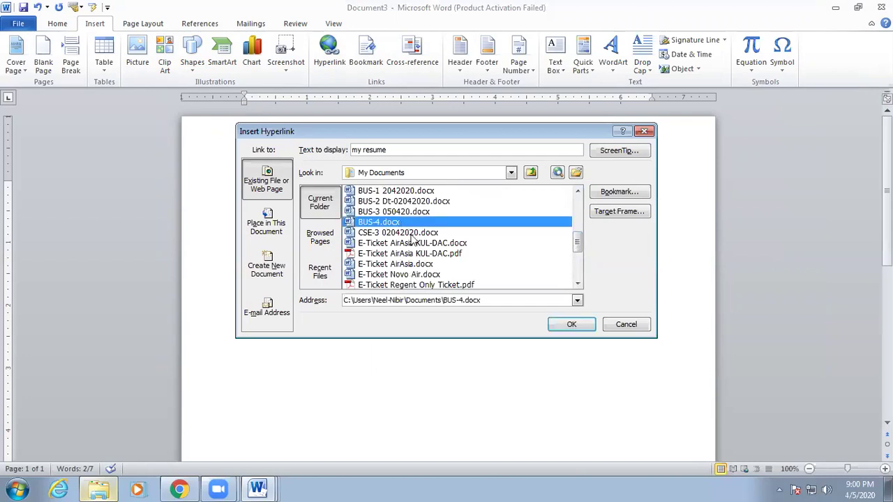
{"action": "left_click", "coordinate": [415, 234]}
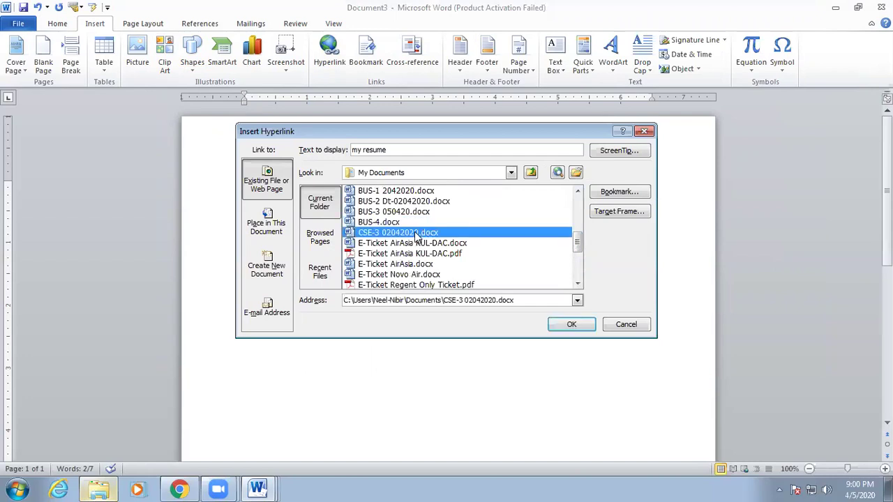
{"action": "left_click", "coordinate": [588, 326]}
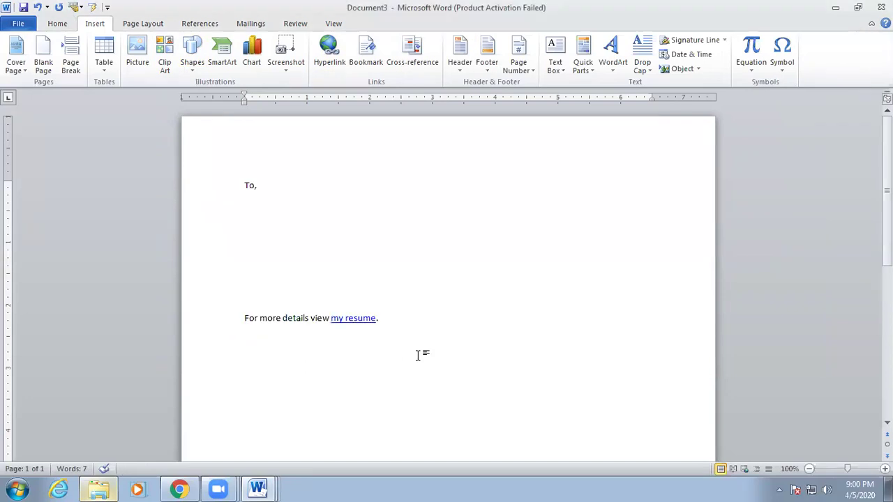
{"action": "left_click", "coordinate": [389, 319]}
Step: Follow the "my resume" link past the security notice, look through the linked document and close it
{"action": "mouse_move", "coordinate": [362, 325]}
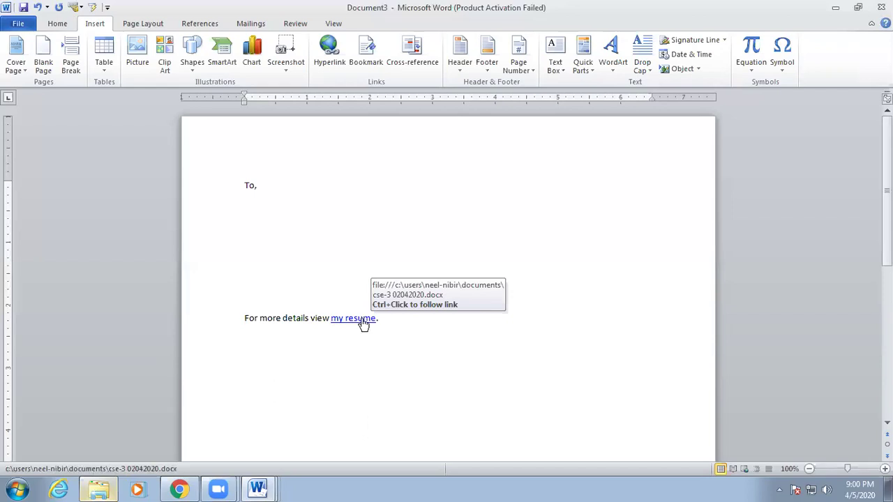
{"action": "left_click", "coordinate": [362, 323], "text": "ctrl"}
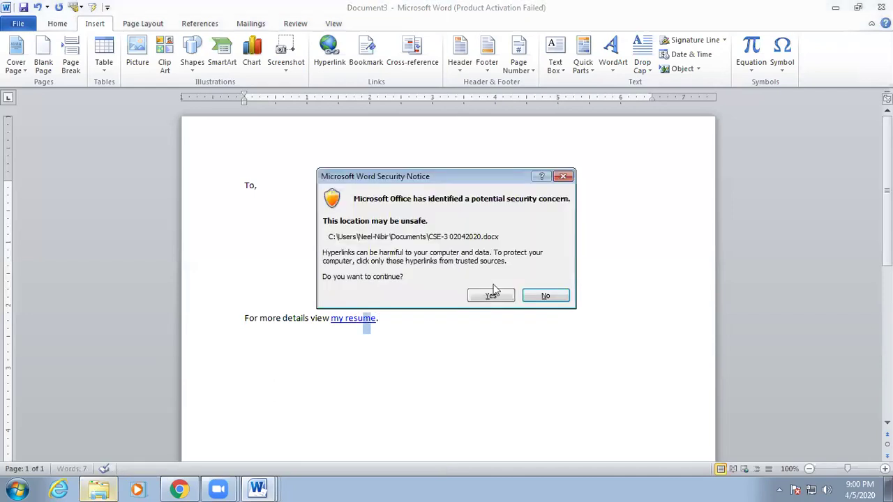
{"action": "left_click", "coordinate": [491, 297]}
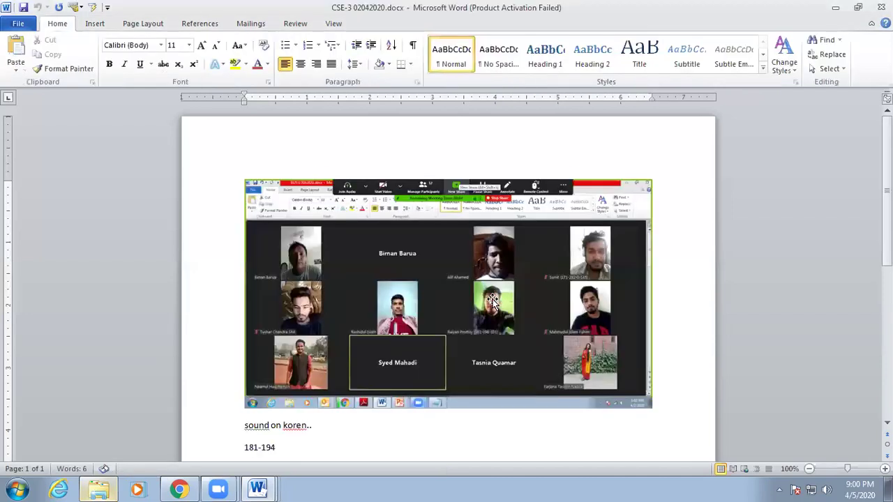
{"action": "scroll", "coordinate": [303, 235], "scroll_direction": "down", "scroll_amount": 8}
{"action": "scroll", "coordinate": [304, 241], "scroll_direction": "up", "scroll_amount": 5}
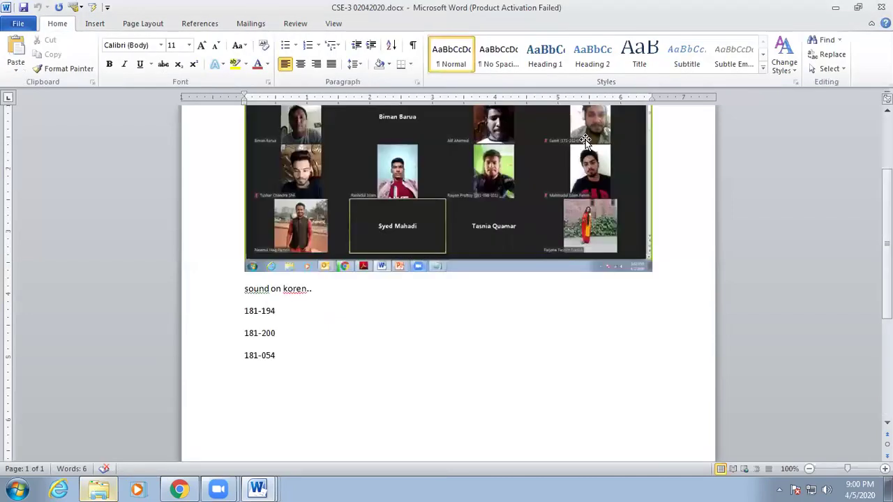
{"action": "key", "text": "ctrl+w"}
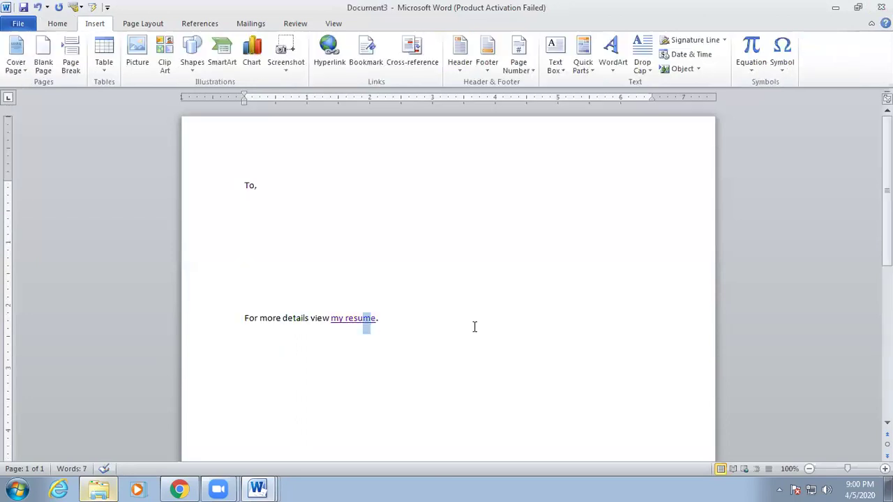
Step: Remove the hyperlink from the words "my resume" in the details sentence
{"action": "left_click", "coordinate": [387, 317]}
{"action": "mouse_move", "coordinate": [360, 314]}
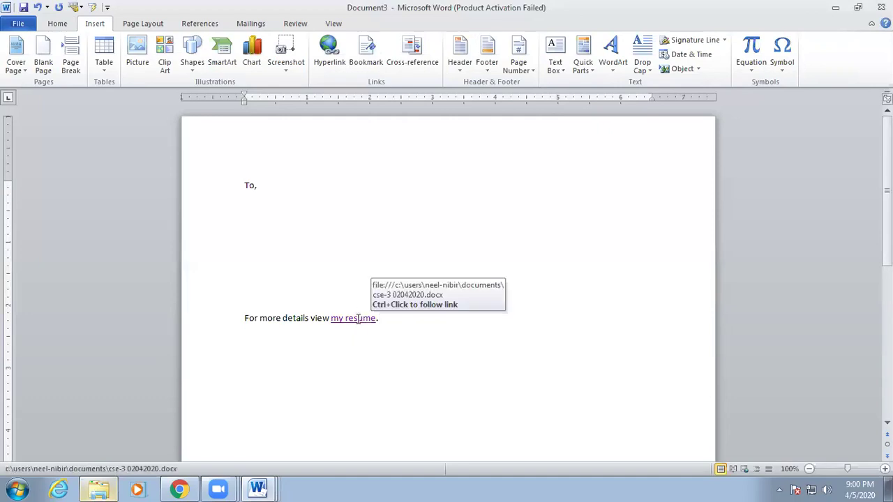
{"action": "right_click", "coordinate": [360, 321]}
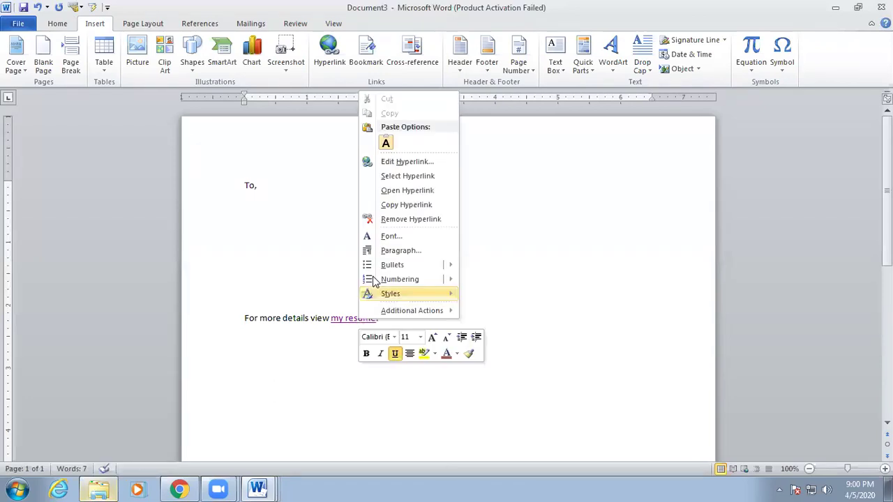
{"action": "left_click", "coordinate": [392, 220]}
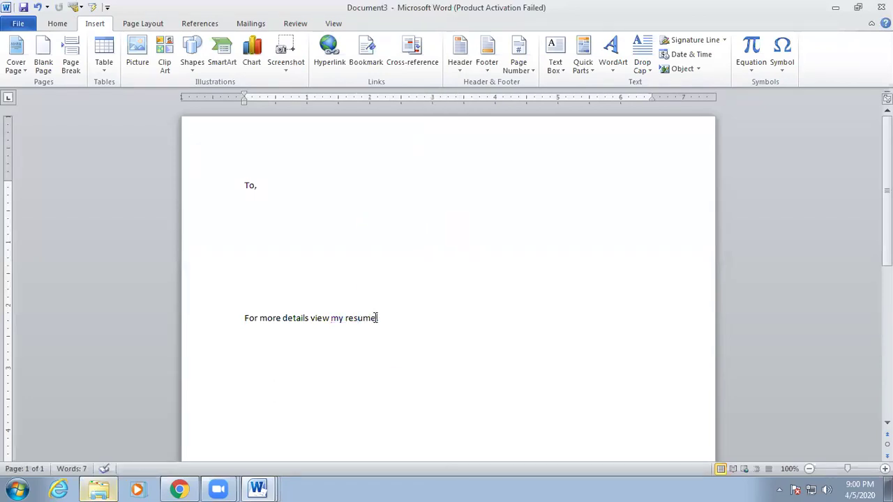
Step: Replace the word "resume" with "facebook profile" and correct the spelling to "Facebook"
{"action": "key", "text": "BackSpace"}
{"action": "key", "text": "BackSpace"}
{"action": "key", "text": "BackSpace"}
{"action": "key", "text": "BackSpace"}
{"action": "key", "text": "BackSpace"}
{"action": "key", "text": "BackSpace"}
{"action": "type", "text": "we"}
{"action": "key", "text": "BackSpace"}
{"action": "key", "text": "BackSpace"}
{"action": "type", "text": "facebook"}
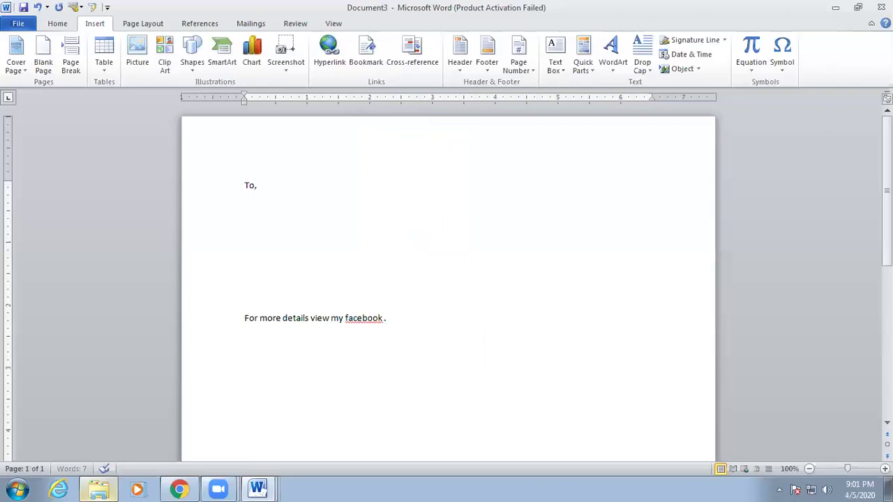
{"action": "type", "text": " profile"}
{"action": "right_click", "coordinate": [378, 323]}
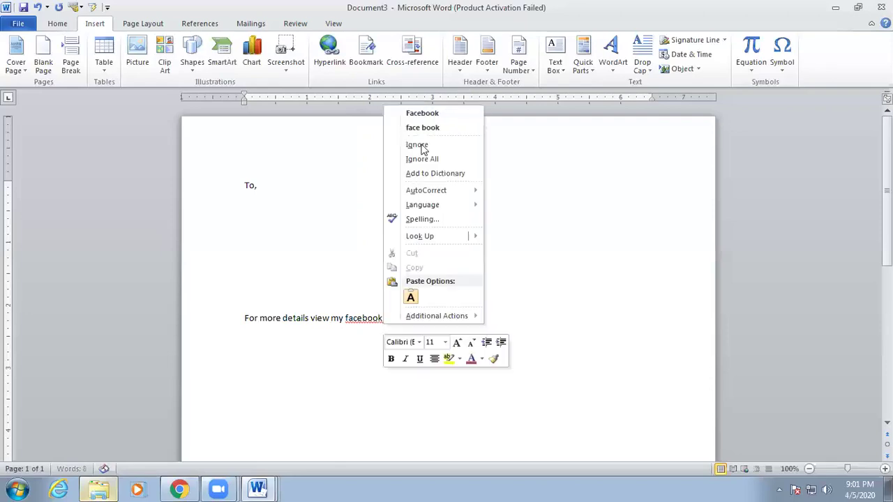
{"action": "key", "text": "Return"}
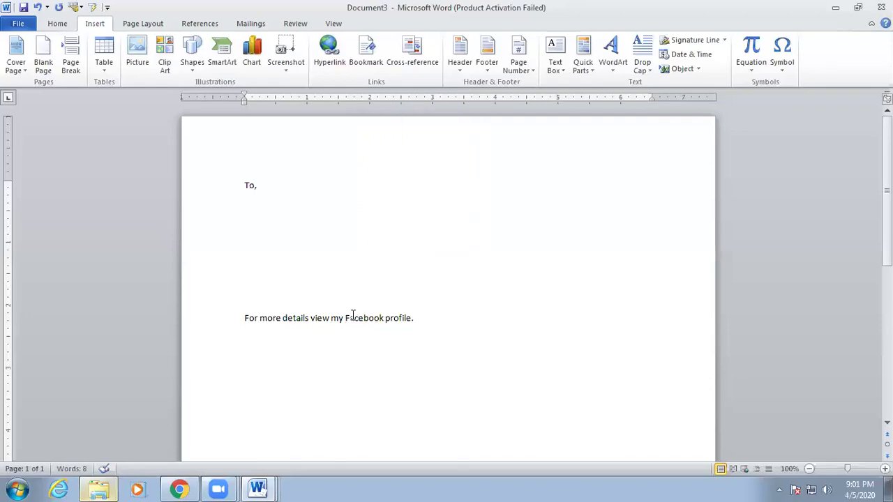
Step: Start a hyperlink on the words "Facebook profile", then switch to Chrome and copy the address of the account's own Facebook profile page
{"action": "left_click_drag", "start_coordinate": [345, 317], "coordinate": [375, 318]}
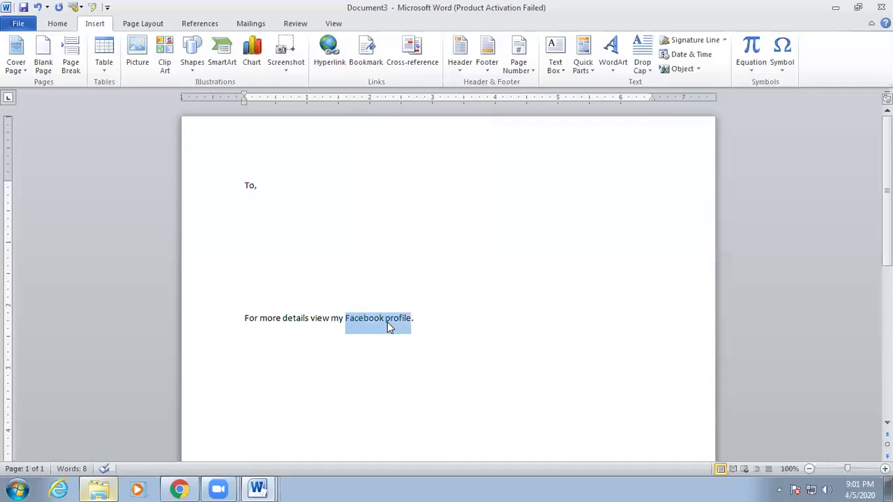
{"action": "key", "text": "ctrl+k"}
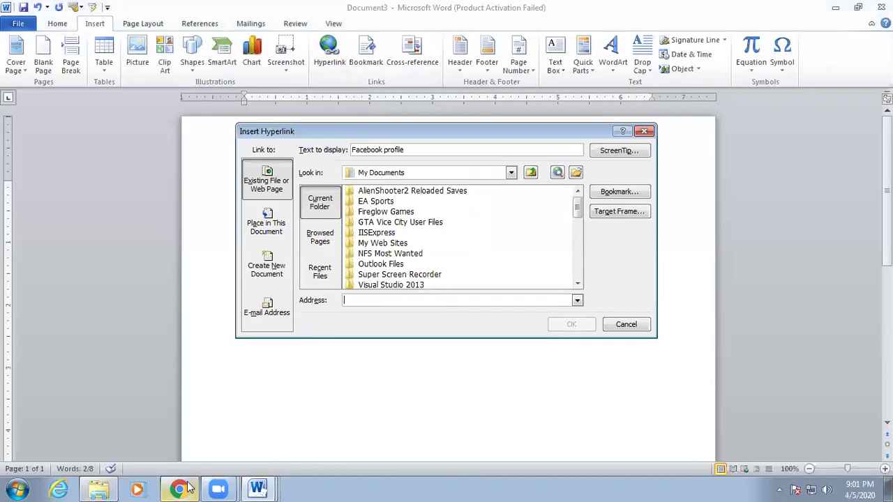
{"action": "key", "text": "alt+Tab"}
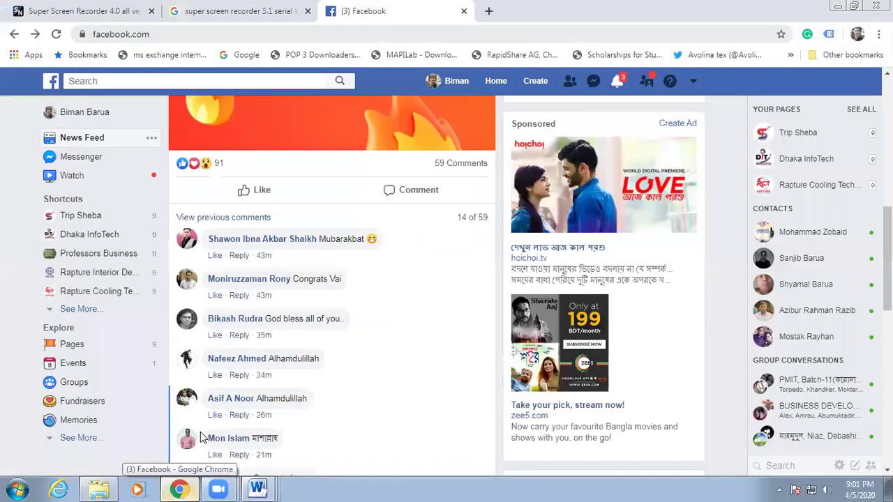
{"action": "key", "text": "ctrl+l"}
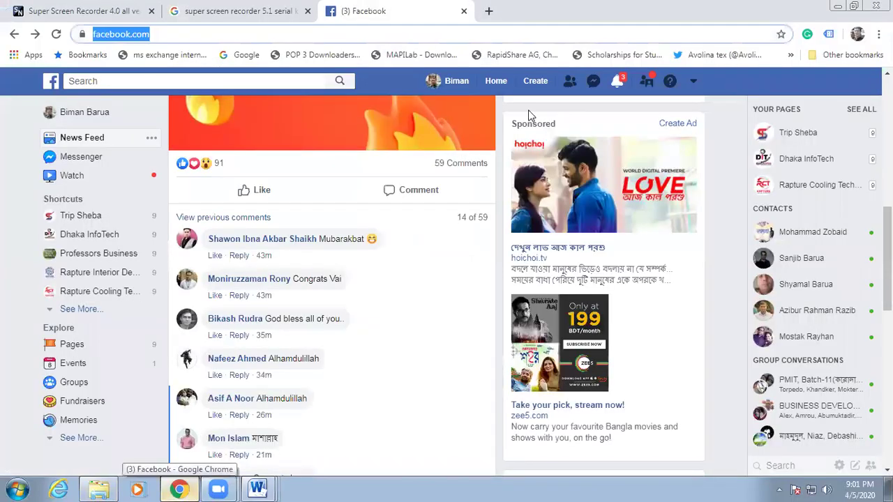
{"action": "left_click", "coordinate": [456, 80]}
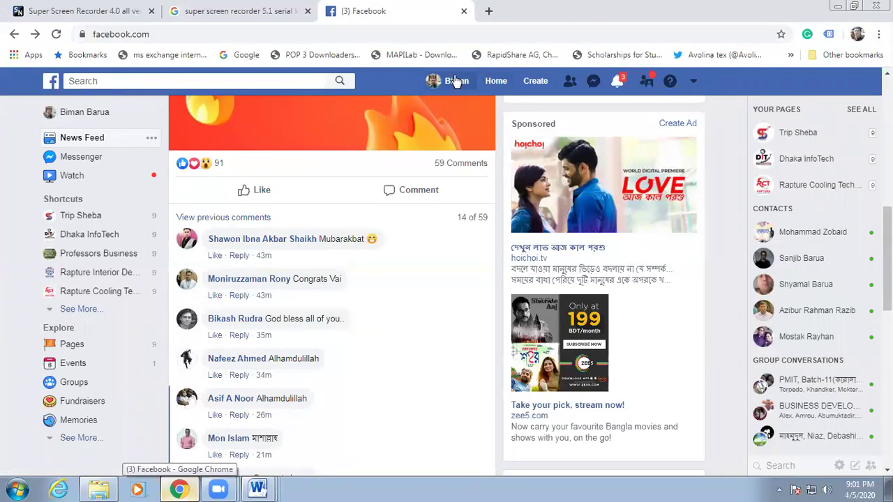
{"action": "left_click", "coordinate": [138, 34]}
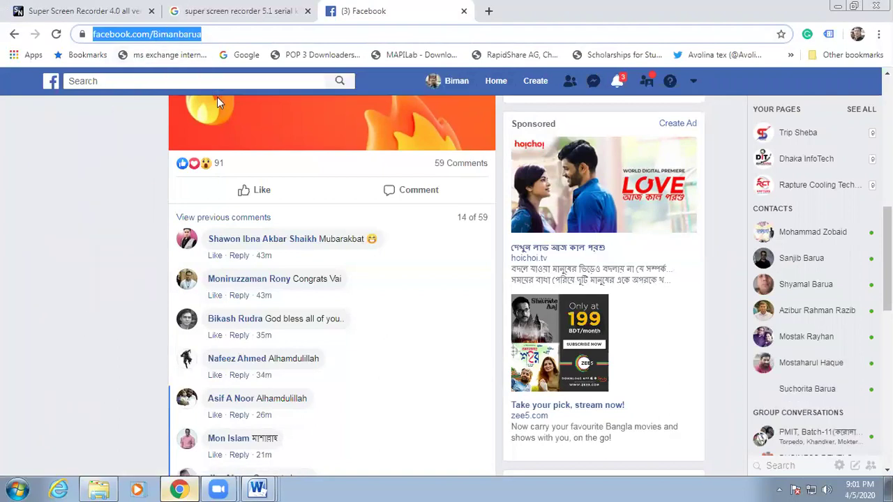
{"action": "key", "text": "End"}
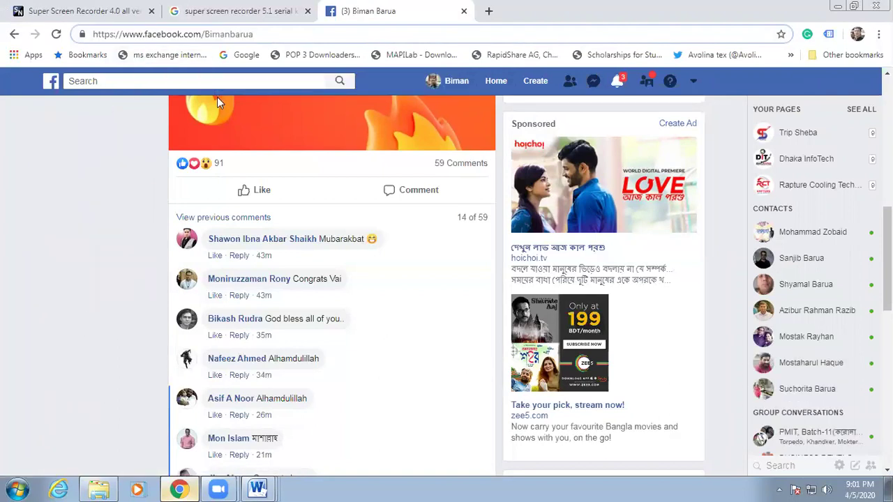
{"action": "key", "text": "ctrl+l"}
{"action": "key", "text": "ctrl+c"}
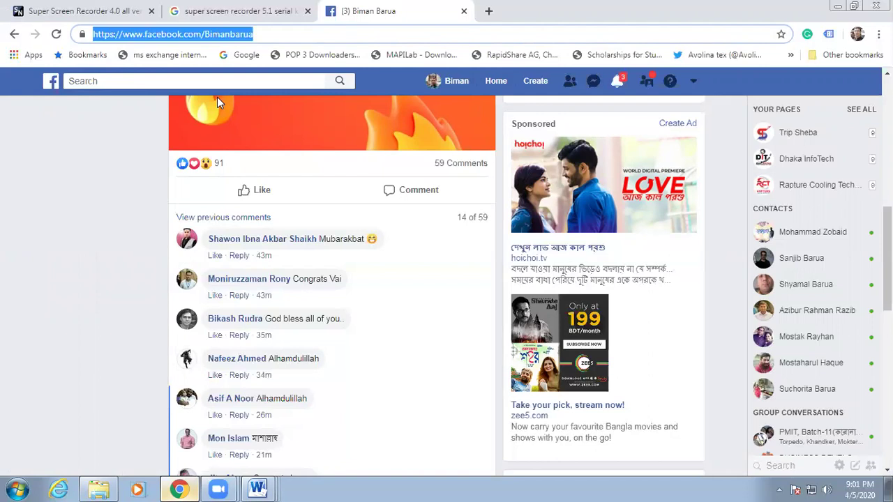
Step: Return to Word and link "Facebook profile" to the copied profile address, keeping the period at the end of the sentence
{"action": "key", "text": "super+6"}
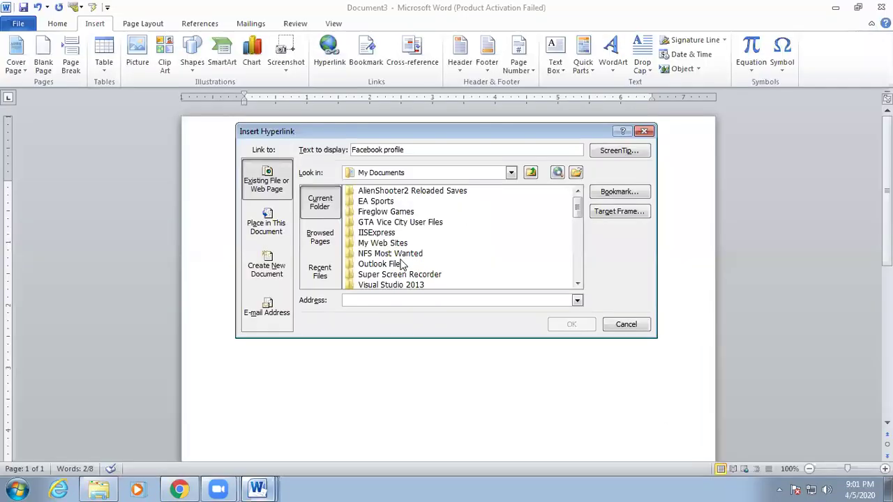
{"action": "key", "text": "ctrl+v"}
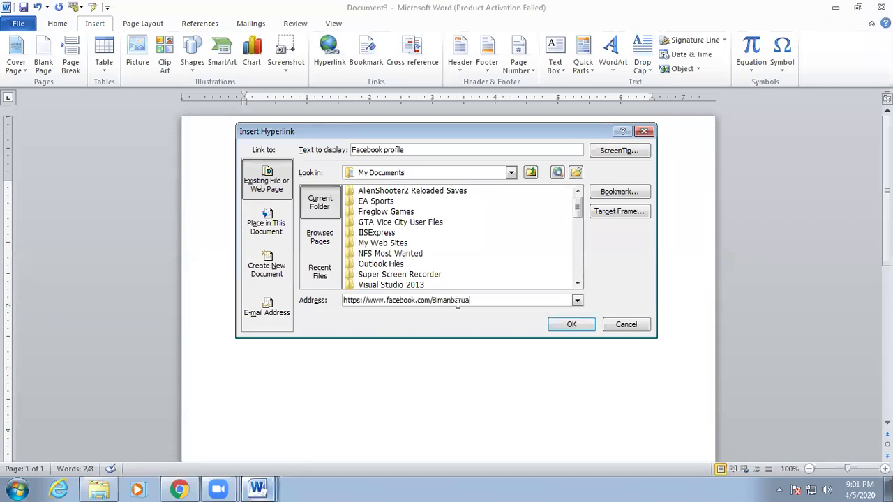
{"action": "left_click", "coordinate": [567, 325]}
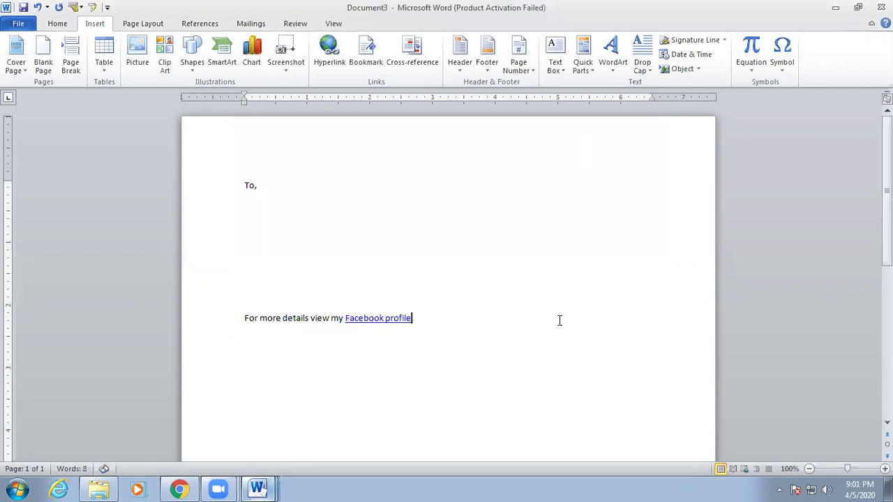
{"action": "type", "text": "."}
Step: Follow the "Facebook profile" link to test it in the browser and return to the Word document
{"action": "left_click", "coordinate": [383, 319], "text": "ctrl"}
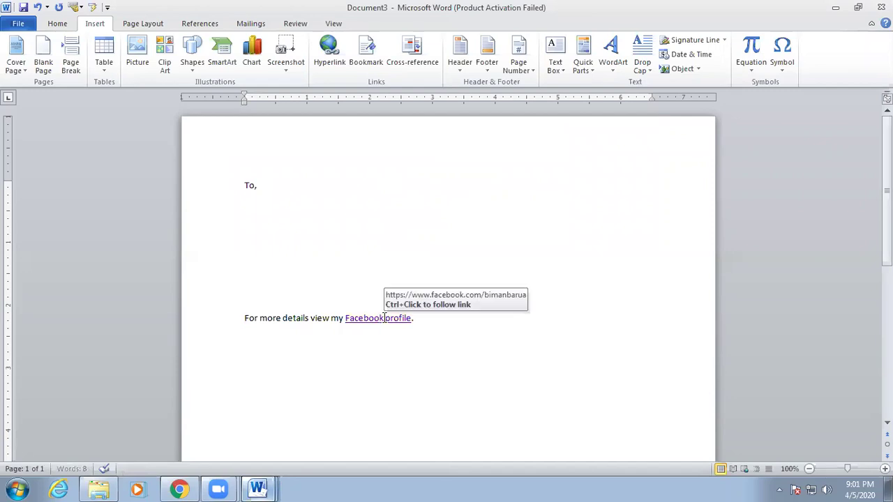
{"action": "left_click", "coordinate": [385, 334]}
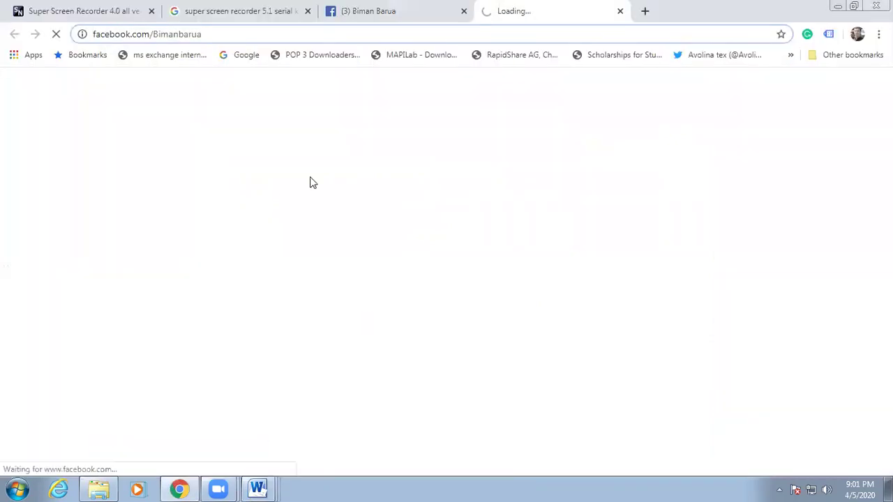
{"action": "key", "text": "ctrl+l"}
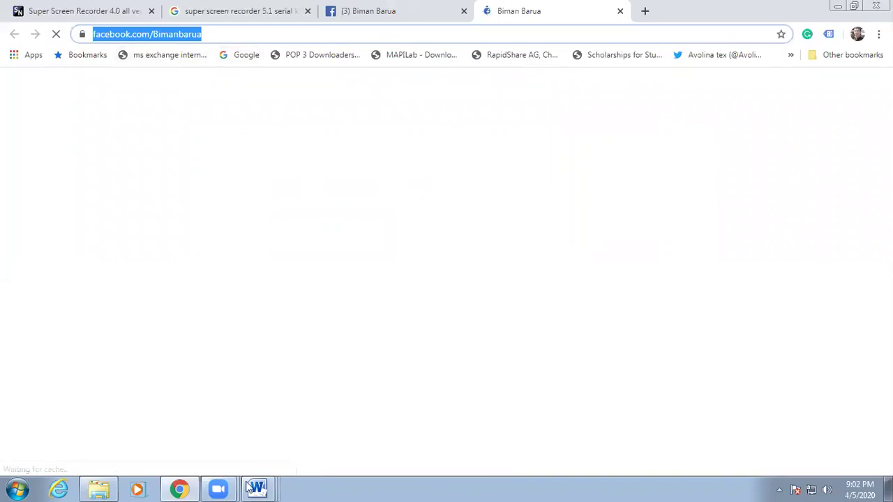
{"action": "mouse_move", "coordinate": [272, 484]}
{"action": "left_click", "coordinate": [279, 459]}
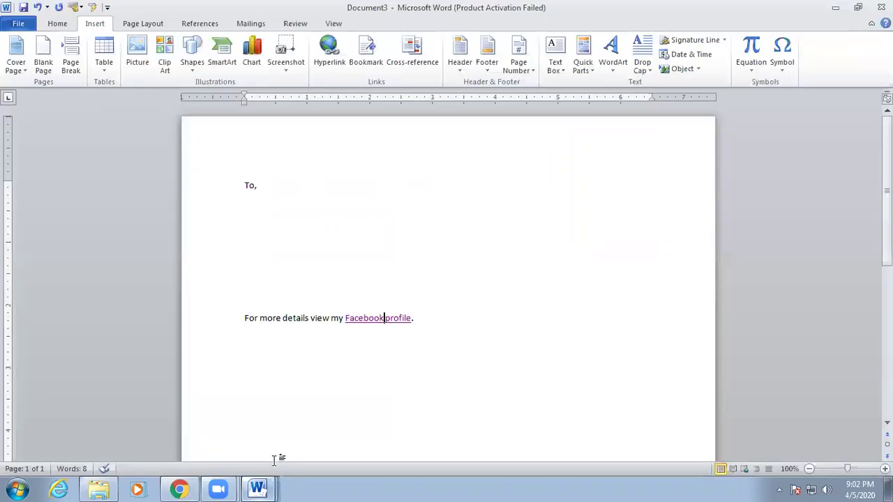
Step: Delete all the text in the document
{"action": "left_click_drag", "start_coordinate": [460, 316], "coordinate": [353, 297]}
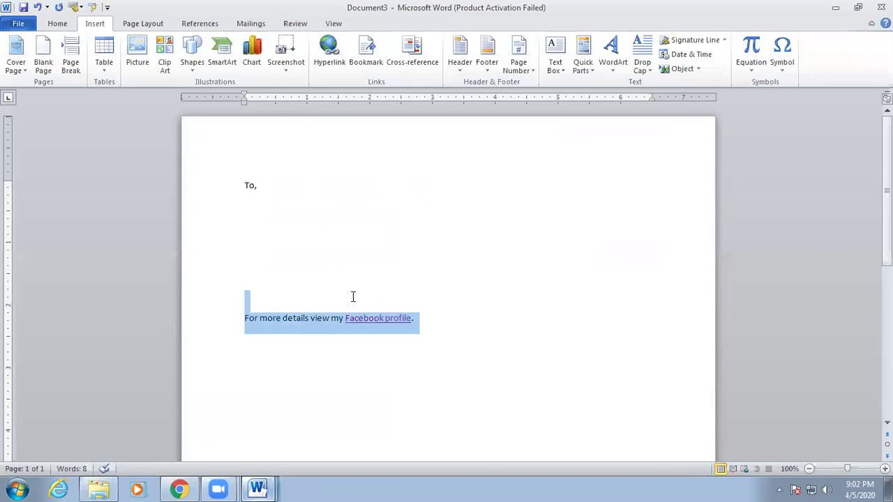
{"action": "left_click_drag", "start_coordinate": [298, 250], "coordinate": [246, 175]}
{"action": "left_click", "coordinate": [452, 226]}
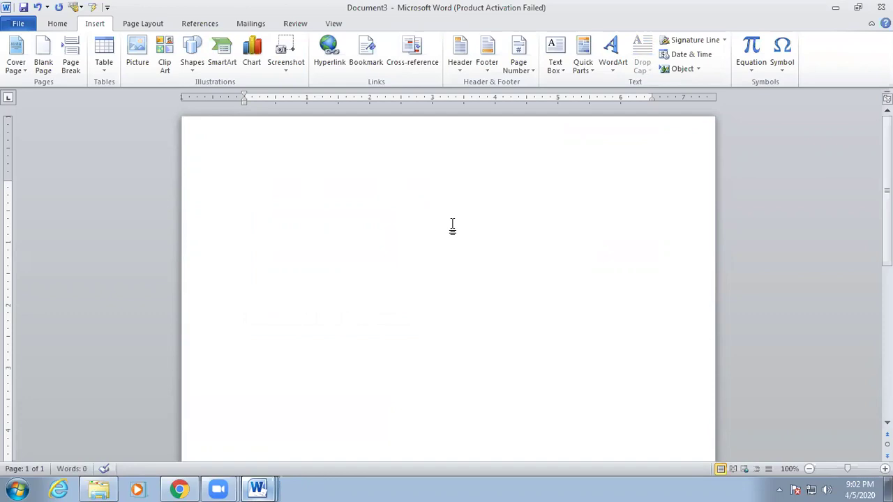
Step: Center the first line and enter the heading "Index"
{"action": "key", "text": "ctrl+r"}
{"action": "key", "text": "ctrl+l"}
{"action": "key", "text": "ctrl+e"}
{"action": "left_click", "coordinate": [57, 24]}
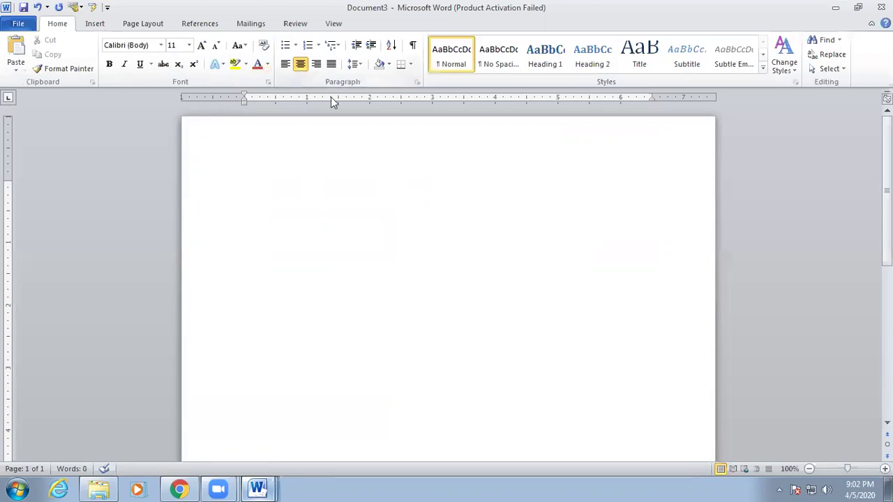
{"action": "type", "text": "I"}
{"action": "key", "text": "BackSpace"}
{"action": "type", "text": "Index"}
Step: Enlarge the "Index" heading to font size 24
{"action": "key", "text": "ctrl+a"}
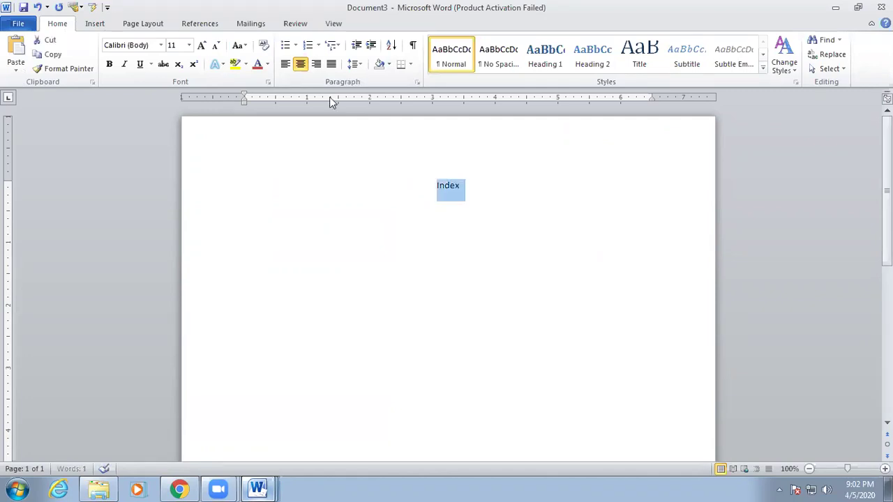
{"action": "key", "text": "ctrl+shift+period"}
{"action": "key", "text": "ctrl+shift+period"}
{"action": "key", "text": "ctrl+shift+period"}
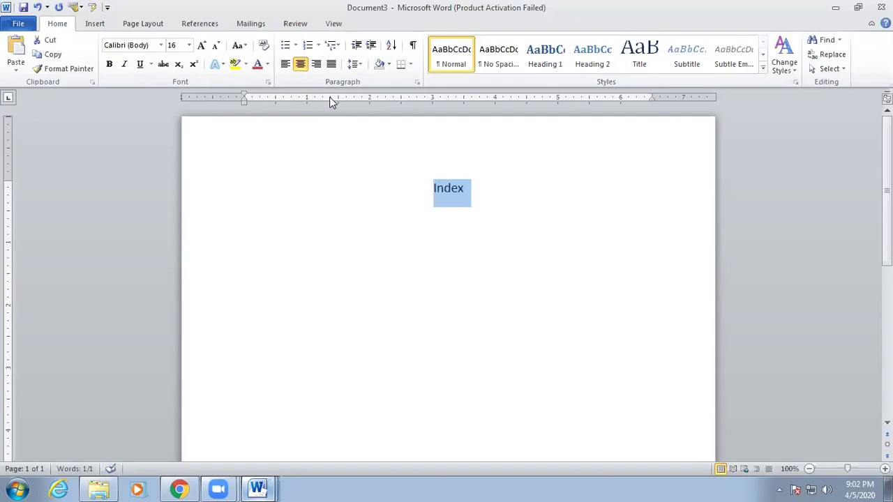
{"action": "key", "text": "ctrl+shift+period"}
{"action": "key", "text": "ctrl+shift+period"}
{"action": "key", "text": "ctrl+shift+period"}
{"action": "key", "text": "ctrl+shift+period"}
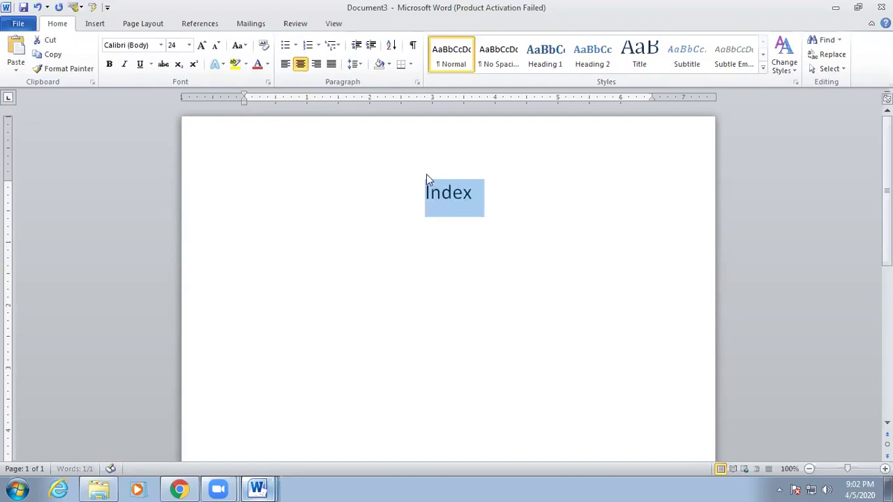
Step: Below the heading, add a left-aligned numbered list with the items "Topic-1" and "Topic-2"
{"action": "left_click", "coordinate": [483, 200]}
{"action": "key", "text": "Return"}
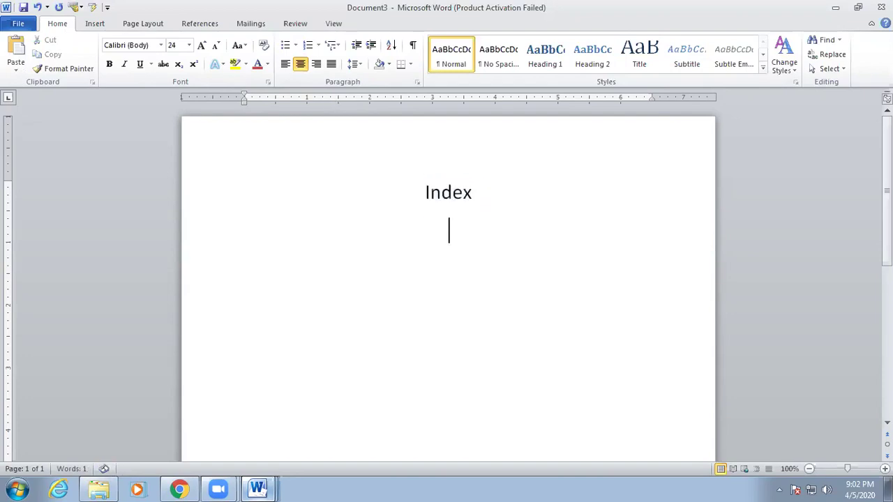
{"action": "key", "text": "ctrl+l"}
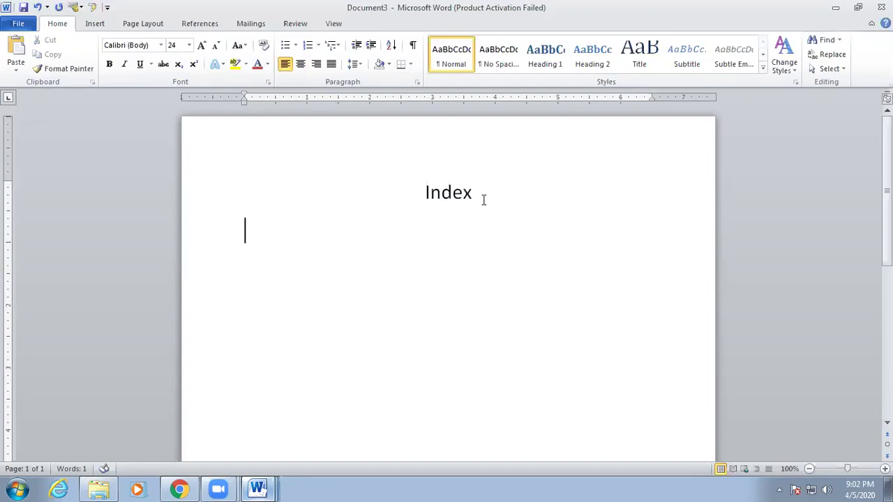
{"action": "type", "text": "1."}
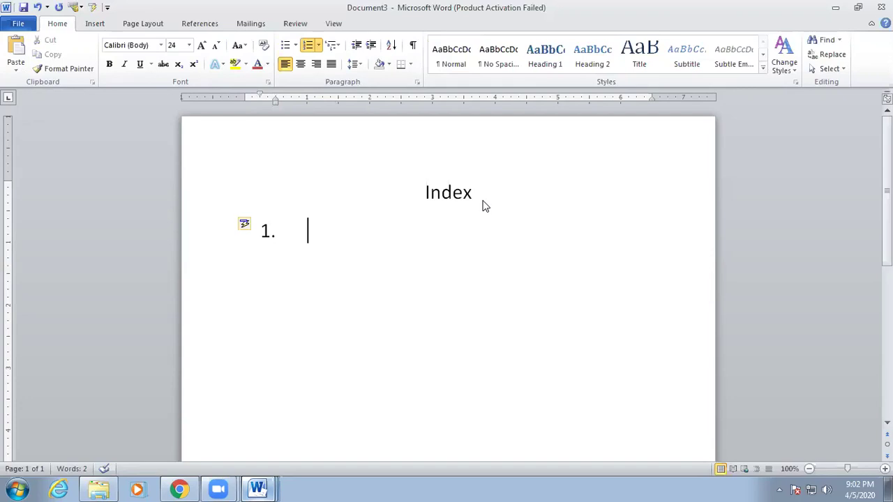
{"action": "type", "text": " Topic-1"}
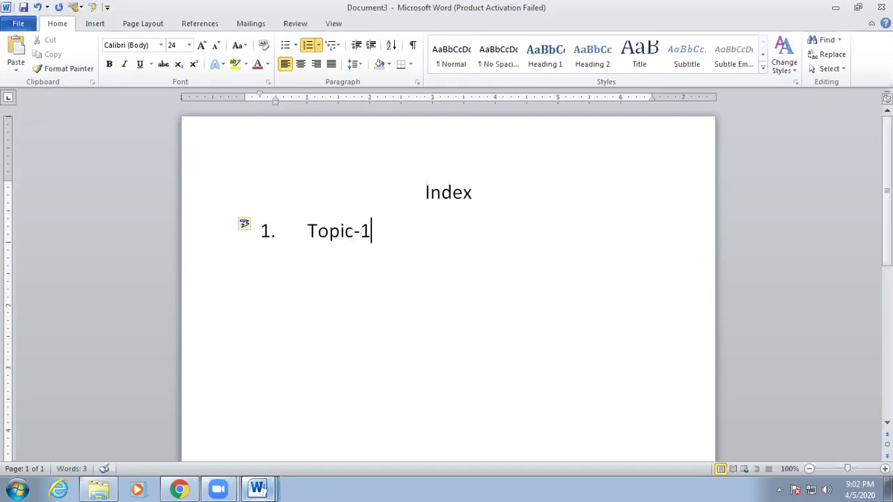
{"action": "key", "text": "Return"}
{"action": "type", "text": "To"}
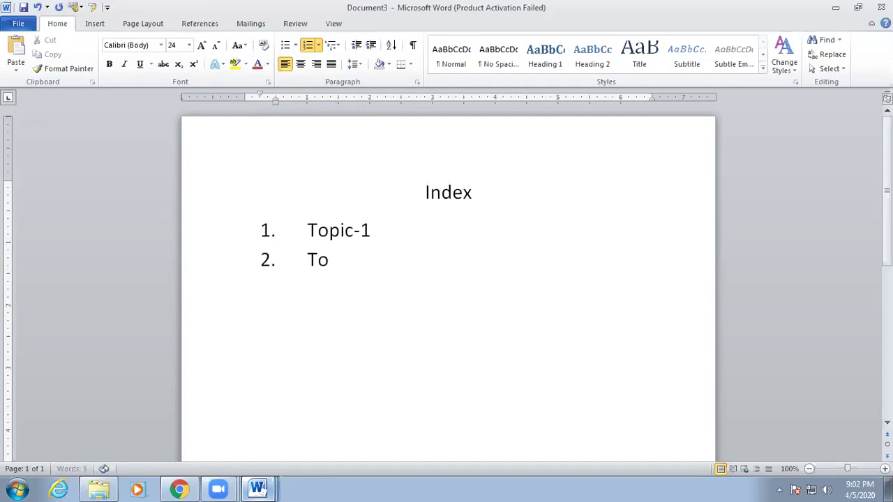
{"action": "type", "text": "pic-2"}
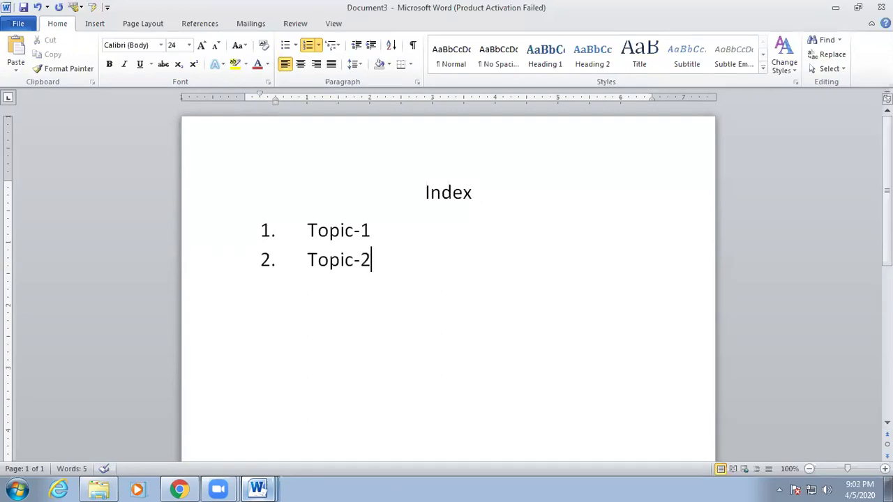
Step: End the numbered list after "Topic-2" and insert a page break below it
{"action": "key", "text": "Return"}
{"action": "key", "text": "Return"}
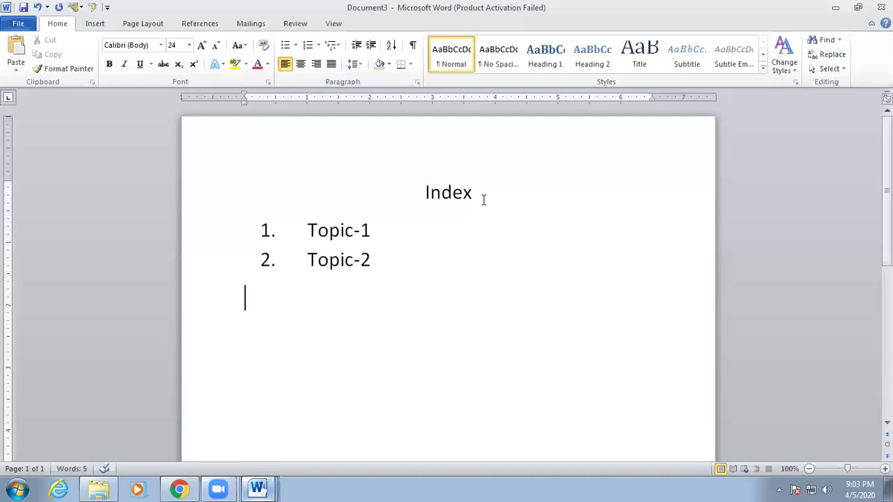
{"action": "key", "text": "ctrl+Return"}
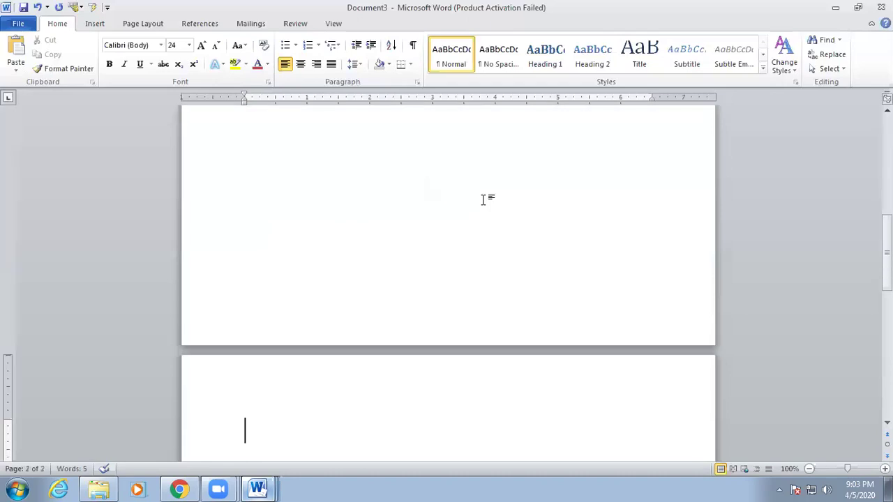
Step: Enter the heading "Topic-1" at the beginning of the second page
{"action": "type", "text": "Topic-"}
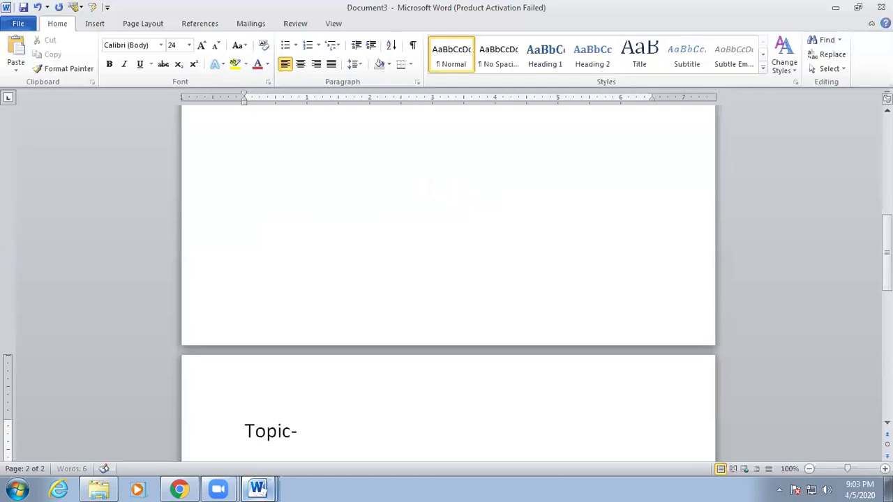
{"action": "type", "text": "1"}
{"action": "key", "text": "Return"}
{"action": "type", "text": "sdfd fdfdsf d"}
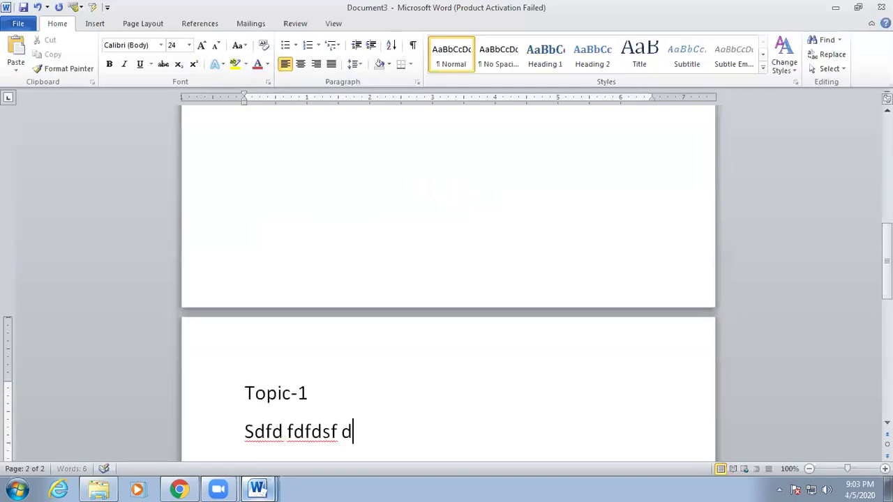
{"action": "type", "text": "fsdf"}
{"action": "key", "text": "BackSpace"}
{"action": "key", "text": "BackSpace"}
{"action": "key", "text": "BackSpace"}
{"action": "key", "text": "BackSpace"}
{"action": "key", "text": "BackSpace"}
{"action": "key", "text": "BackSpace"}
{"action": "key", "text": "BackSpace"}
{"action": "key", "text": "BackSpace"}
{"action": "key", "text": "BackSpace"}
{"action": "key", "text": "BackSpace"}
{"action": "key", "text": "BackSpace"}
{"action": "key", "text": "BackSpace"}
{"action": "key", "text": "BackSpace"}
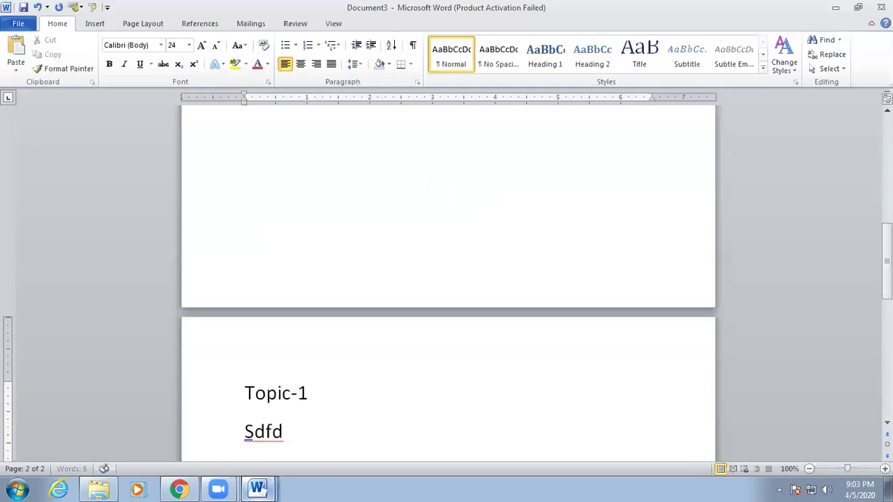
{"action": "key", "text": "BackSpace"}
{"action": "key", "text": "BackSpace"}
{"action": "key", "text": "BackSpace"}
{"action": "key", "text": "BackSpace"}
Step: Generate sample paragraphs below the "Topic-1" heading with =rand()
{"action": "type", "text": "="}
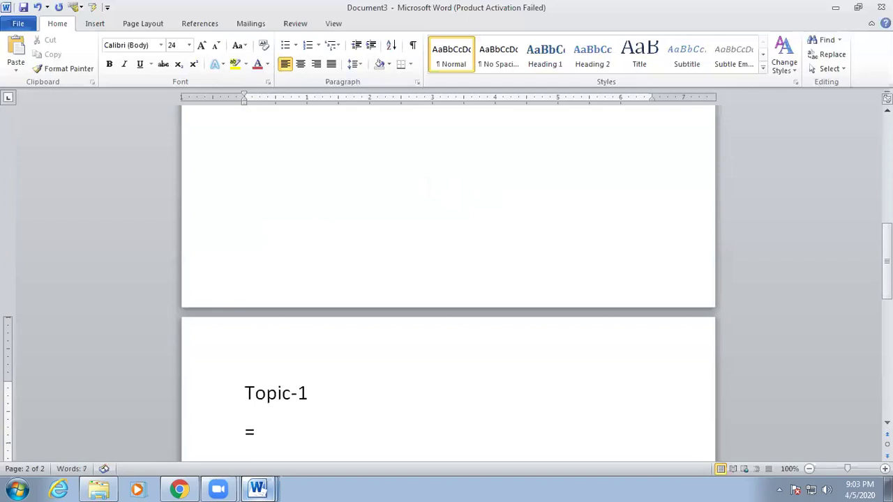
{"action": "type", "text": "rand()"}
{"action": "key", "text": "Return"}
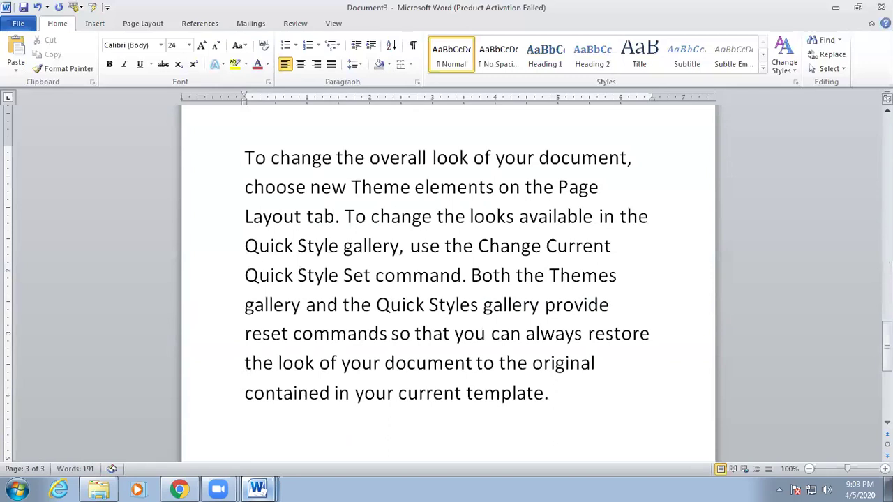
Step: Enter the heading "Topic-2" on a new page after the Topic-1 text
{"action": "type", "text": "Topi"}
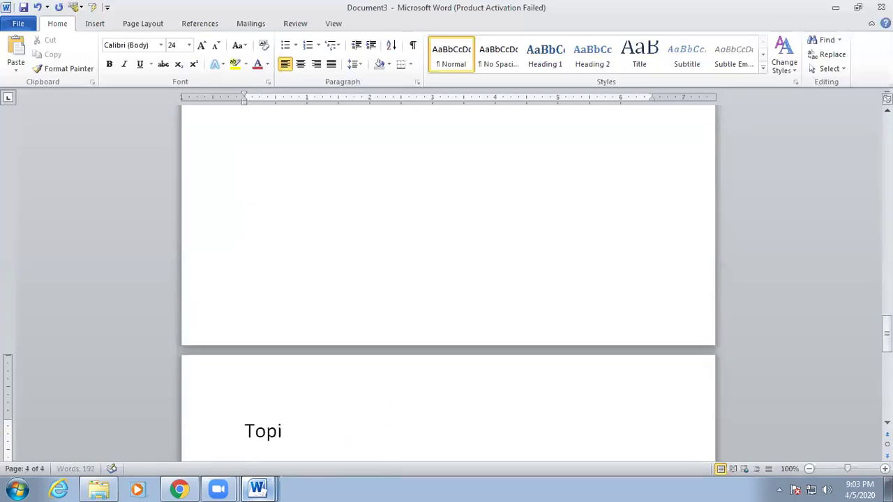
{"action": "type", "text": "c-2"}
{"action": "key", "text": "Return"}
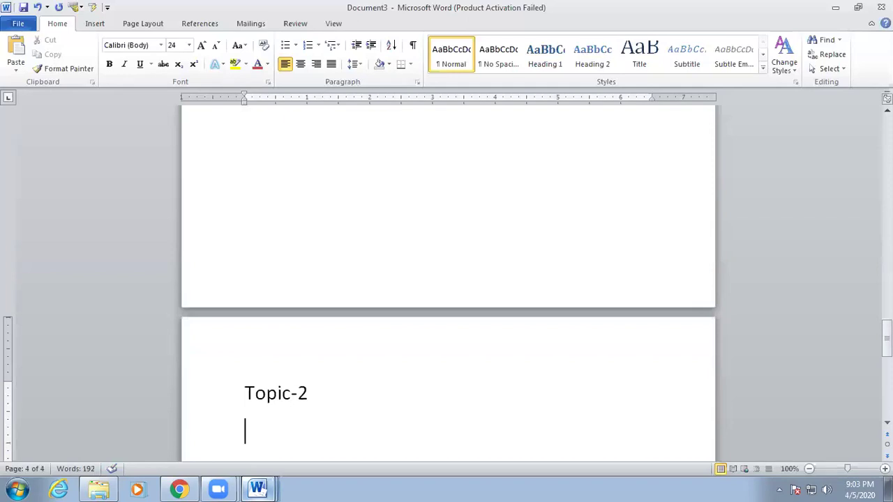
Step: Add a double horizontal line under the "Topic-2" heading and generate sample paragraphs below it with =rand()
{"action": "type", "text": "==="}
{"action": "key", "text": "Return"}
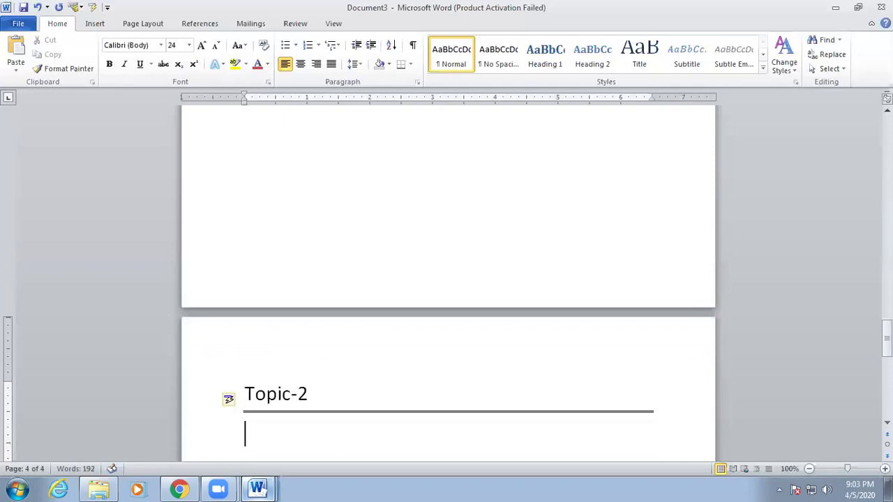
{"action": "type", "text": "=rand()"}
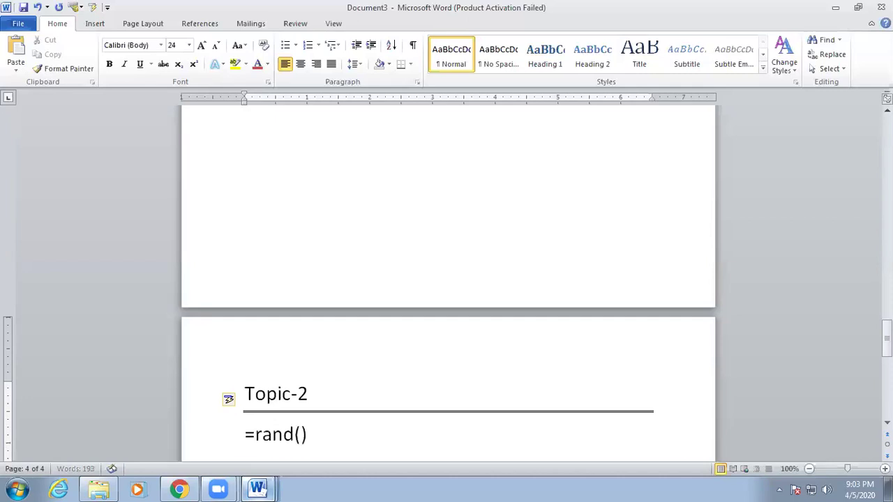
{"action": "key", "text": "Return"}
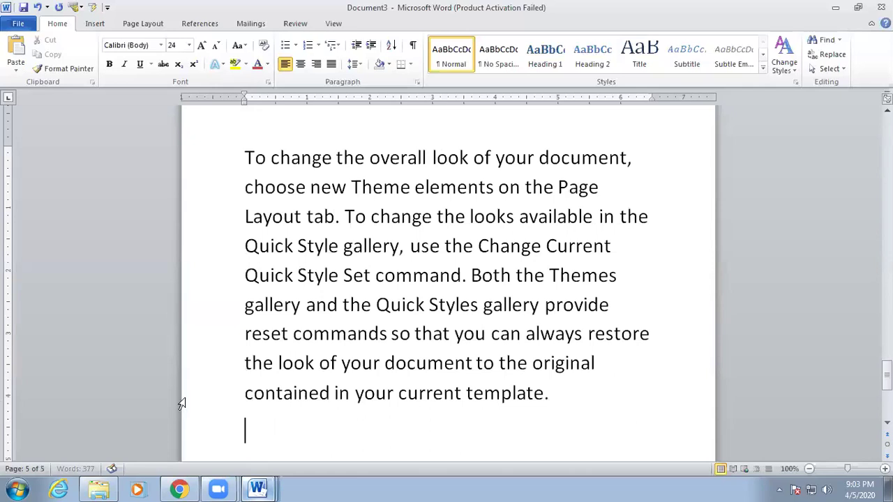
Step: Delete the part of the Topic-1 text that runs over onto the third page, from "choose new Theme elements" to "current template."
{"action": "scroll", "coordinate": [356, 279], "scroll_direction": "up", "scroll_amount": 5}
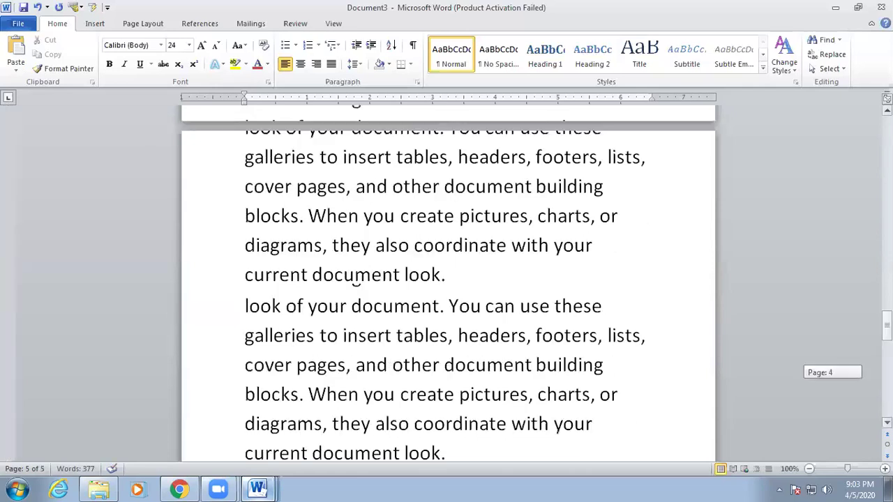
{"action": "scroll", "coordinate": [357, 279], "scroll_direction": "up", "scroll_amount": 15}
{"action": "scroll", "coordinate": [311, 328], "scroll_direction": "down", "scroll_amount": 1}
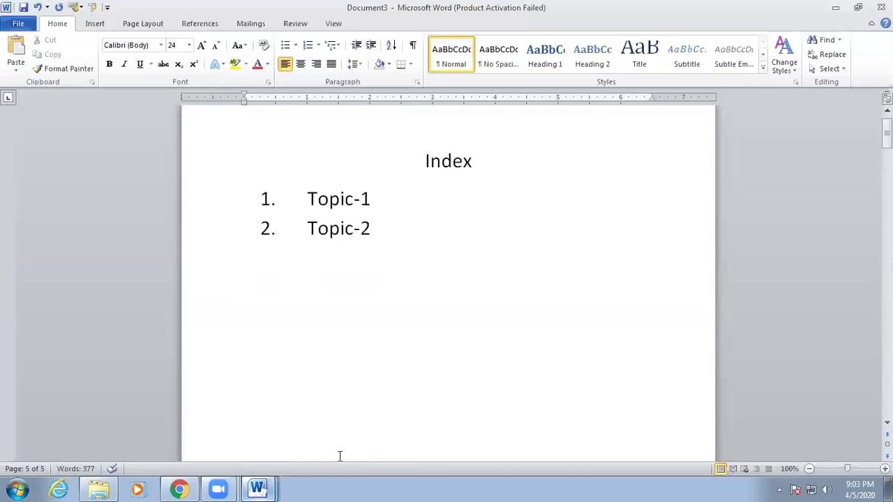
{"action": "scroll", "coordinate": [457, 372], "scroll_direction": "down", "scroll_amount": 18}
{"action": "scroll", "coordinate": [315, 298], "scroll_direction": "down", "scroll_amount": 1}
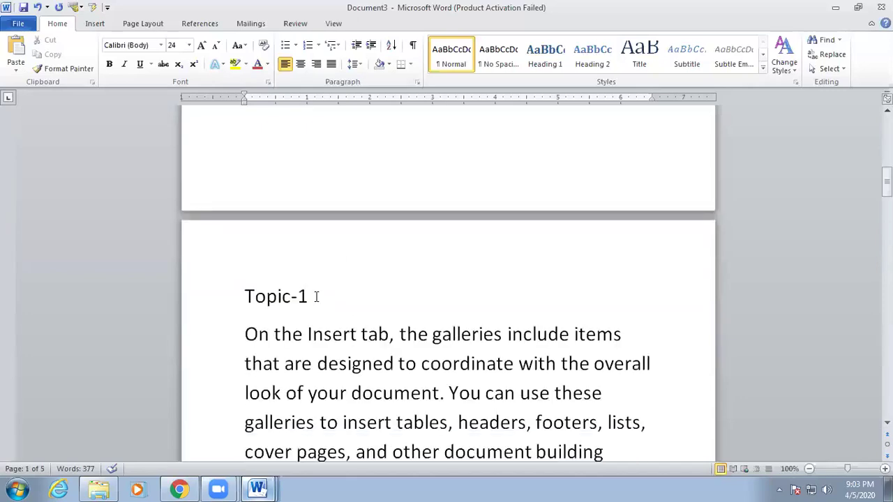
{"action": "scroll", "coordinate": [318, 334], "scroll_direction": "down", "scroll_amount": 20}
{"action": "scroll", "coordinate": [319, 333], "scroll_direction": "down", "scroll_amount": 9}
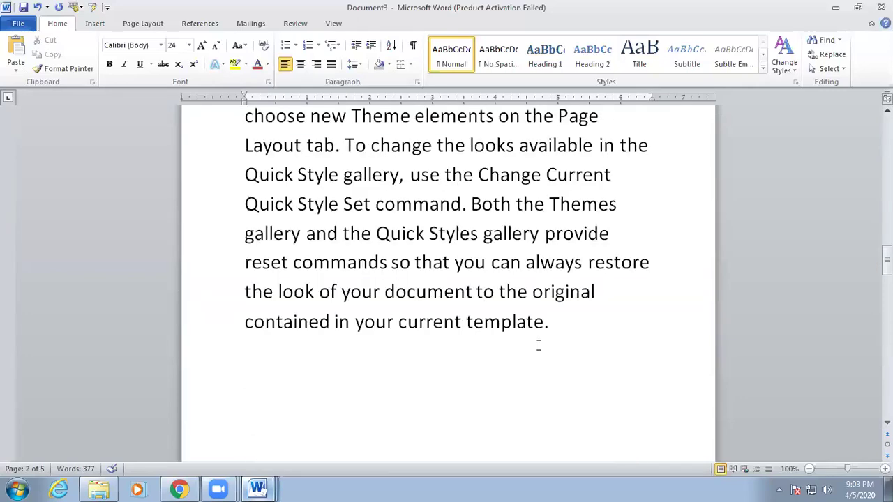
{"action": "left_click", "coordinate": [194, 128], "text": "shift"}
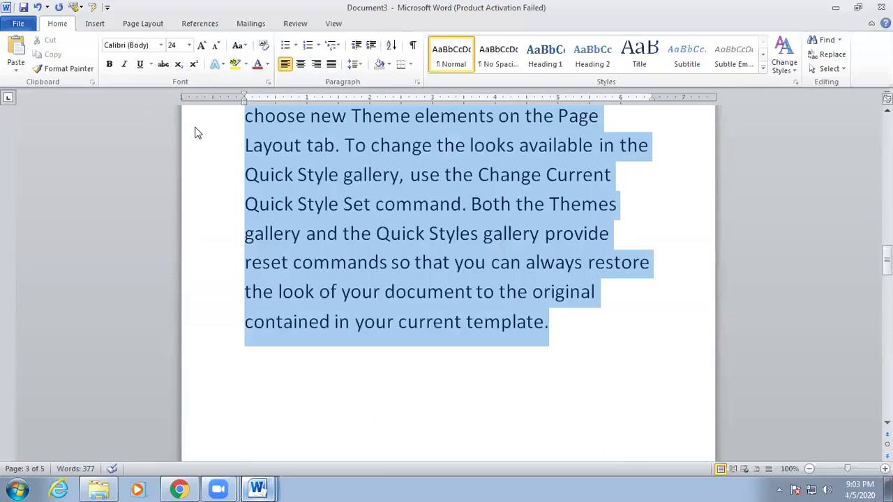
{"action": "key", "text": "Delete"}
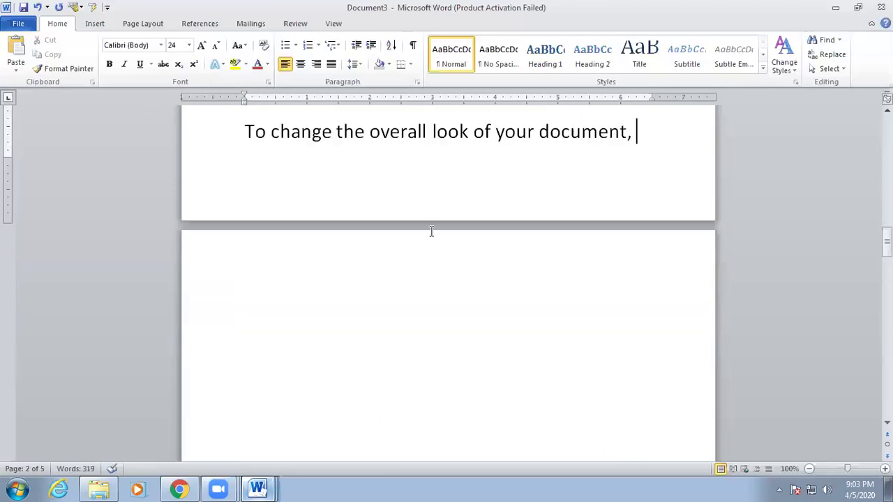
Step: Examine how the "Topic-1" entry in the index corresponds to the "Topic-1" section on the second page
{"action": "scroll", "coordinate": [346, 306], "scroll_direction": "up", "scroll_amount": 3}
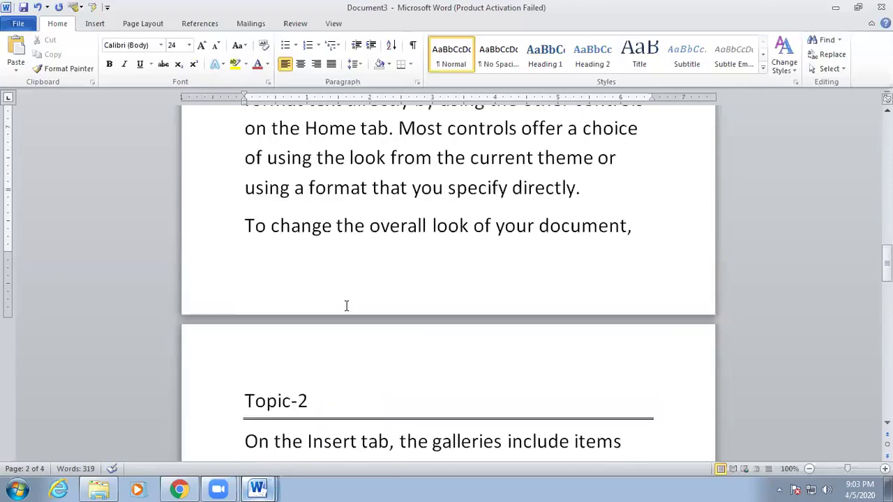
{"action": "scroll", "coordinate": [346, 306], "scroll_direction": "up", "scroll_amount": 10}
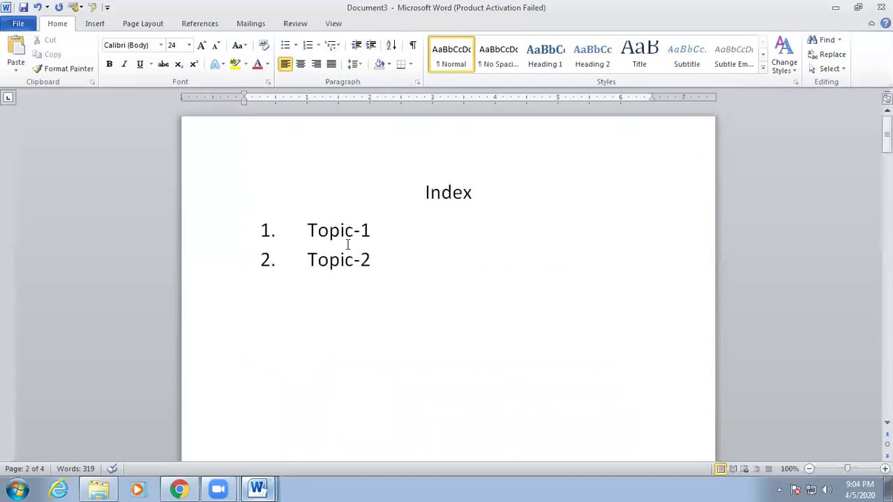
{"action": "left_click", "coordinate": [337, 230]}
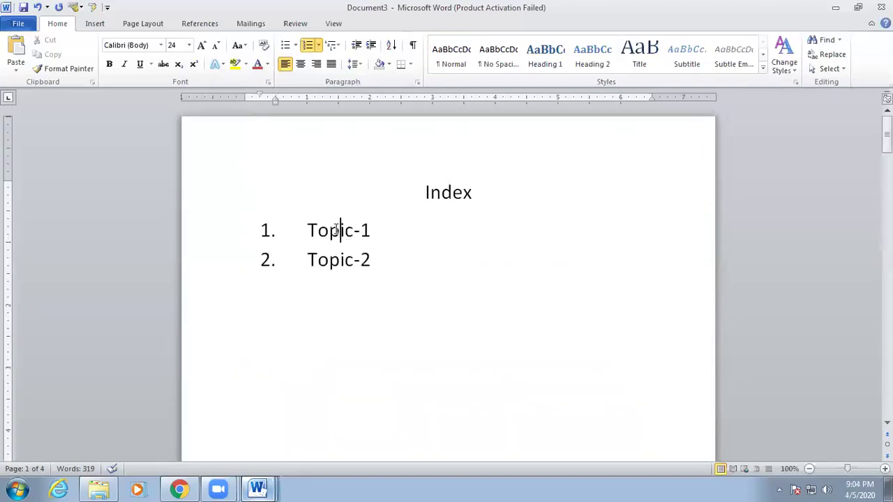
{"action": "scroll", "coordinate": [337, 229], "scroll_direction": "down", "scroll_amount": 4}
{"action": "scroll", "coordinate": [336, 229], "scroll_direction": "down", "scroll_amount": 8}
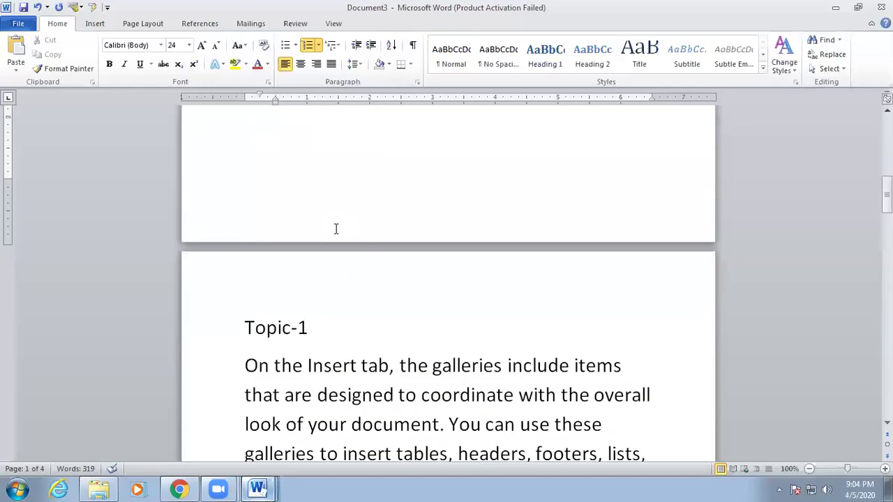
{"action": "scroll", "coordinate": [335, 228], "scroll_direction": "down", "scroll_amount": 6}
{"action": "scroll", "coordinate": [297, 225], "scroll_direction": "up", "scroll_amount": 2}
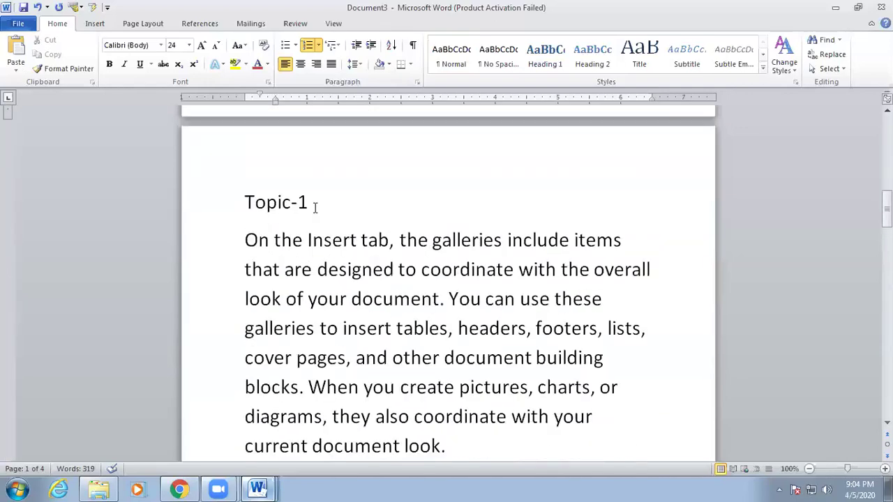
{"action": "left_click", "coordinate": [318, 240]}
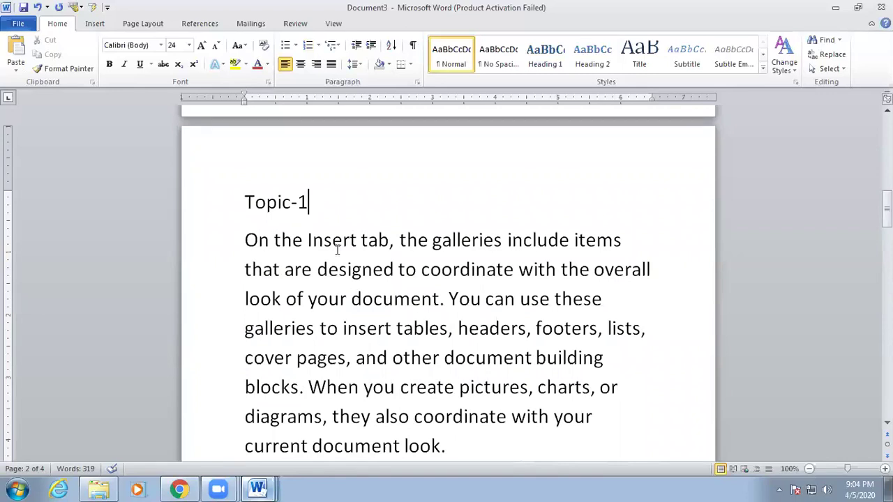
{"action": "scroll", "coordinate": [331, 256], "scroll_direction": "down", "scroll_amount": 1}
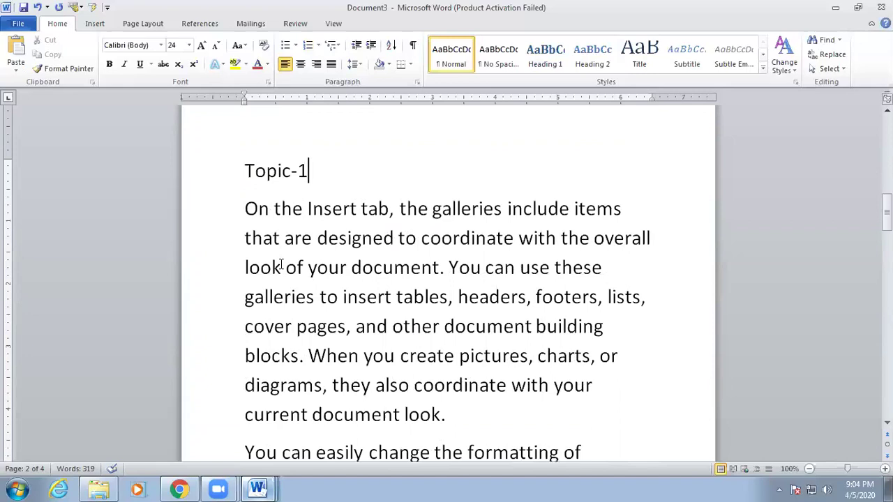
{"action": "scroll", "coordinate": [660, 359], "scroll_direction": "up", "scroll_amount": 5}
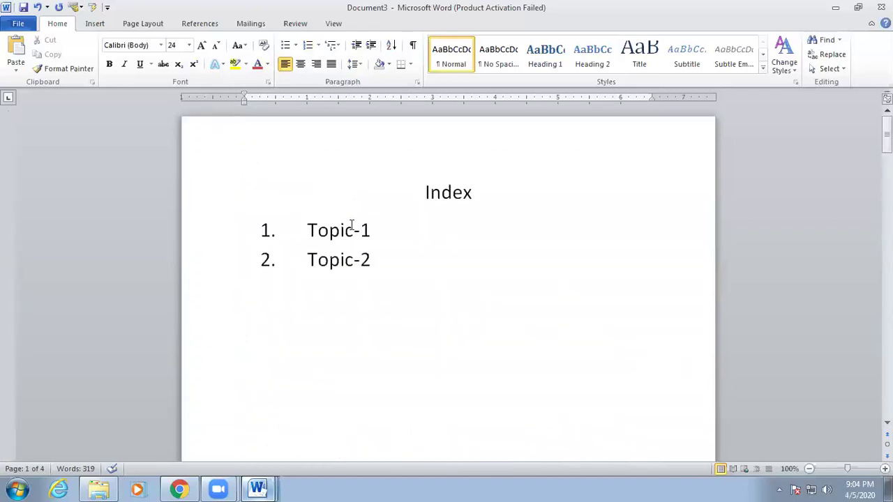
{"action": "triple_click", "coordinate": [383, 226]}
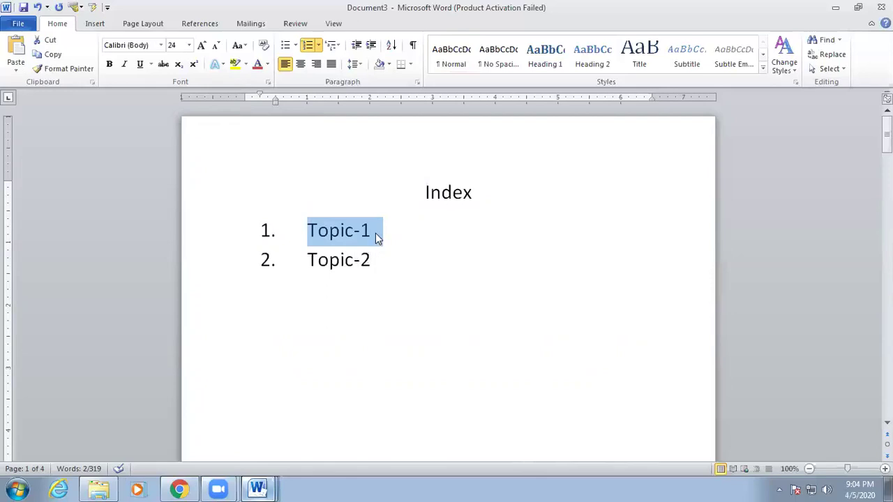
{"action": "left_click", "coordinate": [388, 392]}
{"action": "scroll", "coordinate": [389, 392], "scroll_direction": "down", "scroll_amount": 5}
{"action": "scroll", "coordinate": [389, 392], "scroll_direction": "down", "scroll_amount": 6}
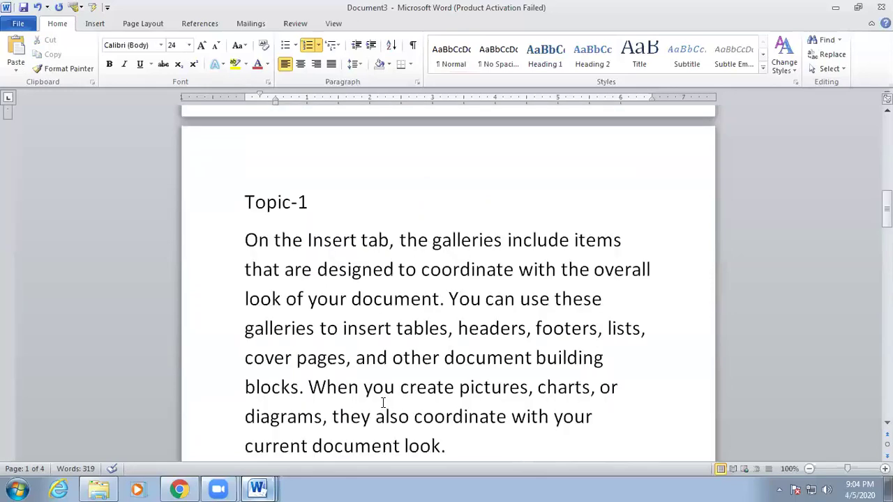
{"action": "scroll", "coordinate": [383, 403], "scroll_direction": "up", "scroll_amount": 15}
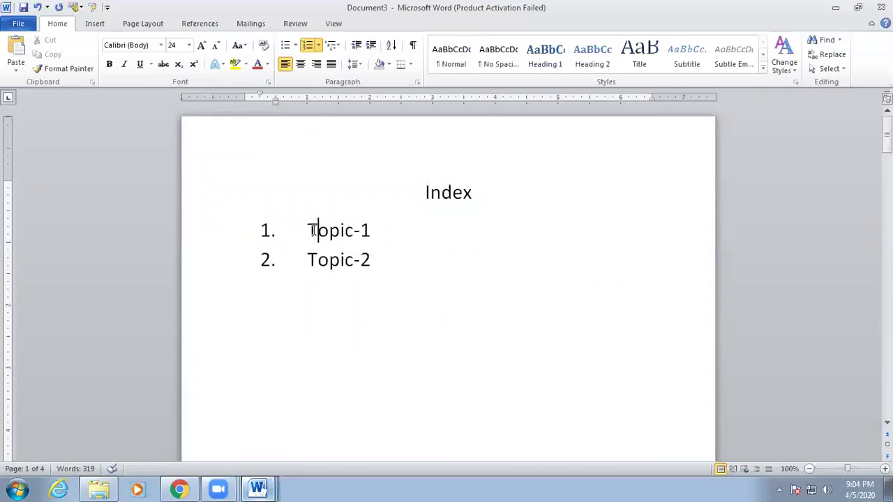
{"action": "left_click_drag", "start_coordinate": [309, 230], "coordinate": [398, 235]}
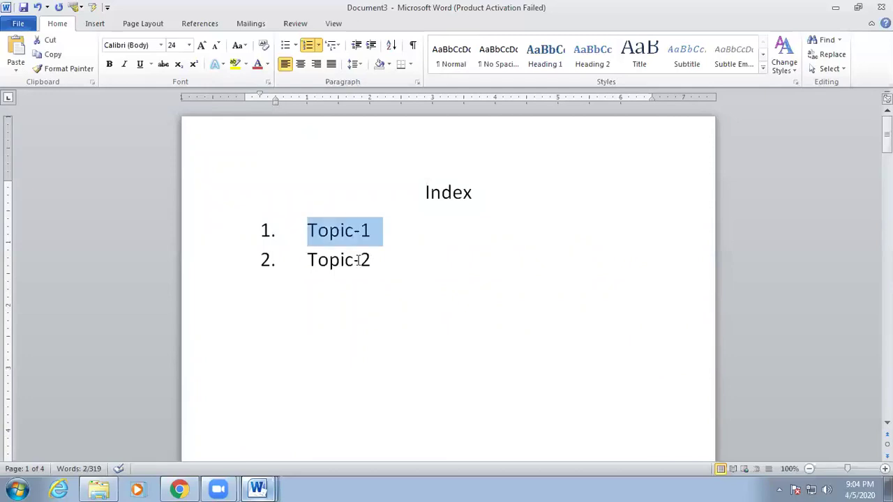
Step: Add a bookmark named T1 at the start of the "Topic-1" heading on the second page
{"action": "scroll", "coordinate": [364, 224], "scroll_direction": "down", "scroll_amount": 3}
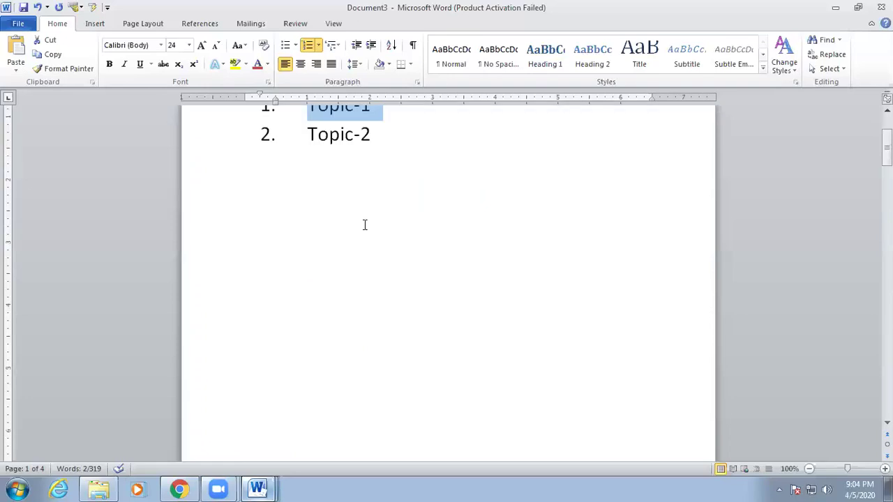
{"action": "scroll", "coordinate": [364, 225], "scroll_direction": "down", "scroll_amount": 7}
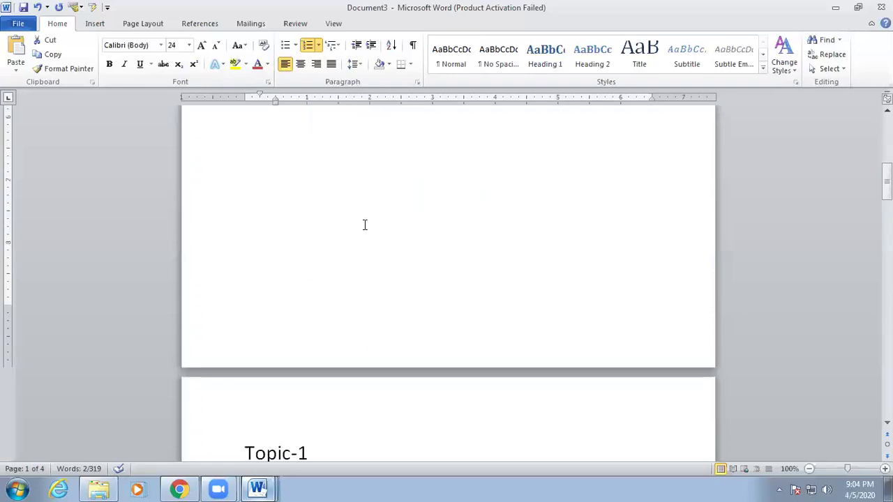
{"action": "scroll", "coordinate": [364, 225], "scroll_direction": "down", "scroll_amount": 4}
{"action": "scroll", "coordinate": [326, 282], "scroll_direction": "down", "scroll_amount": 1}
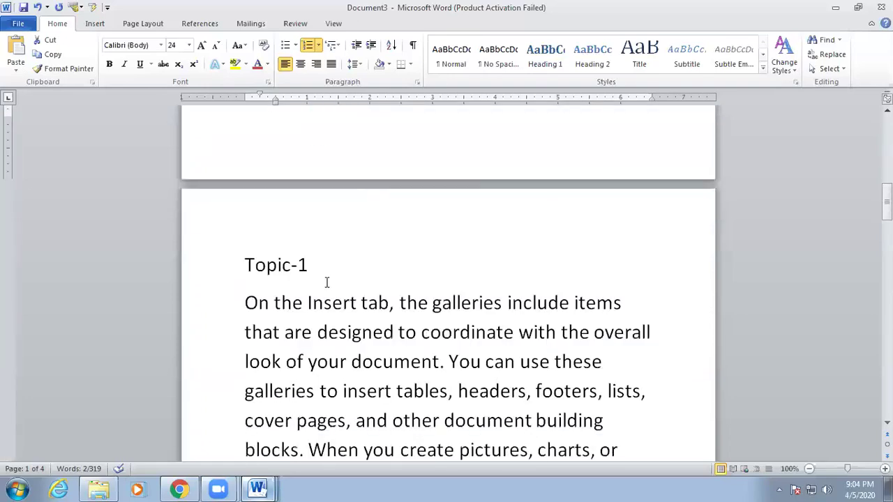
{"action": "left_click", "coordinate": [242, 265]}
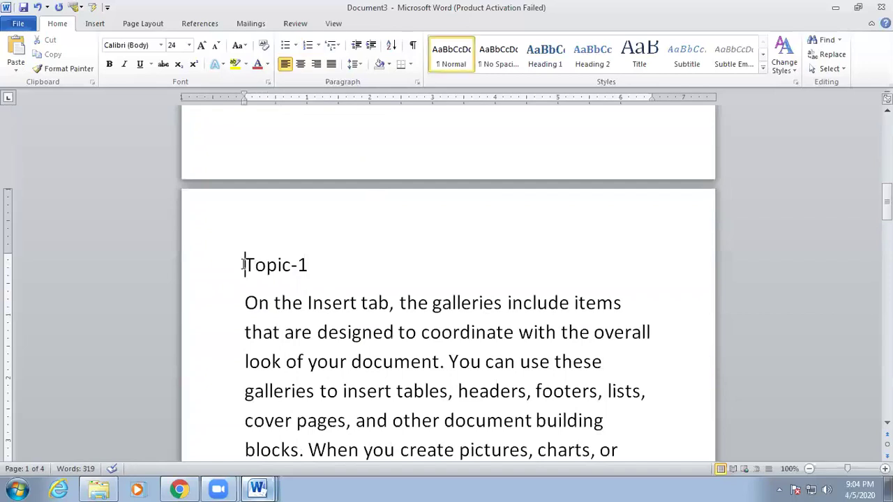
{"action": "left_click", "coordinate": [95, 25]}
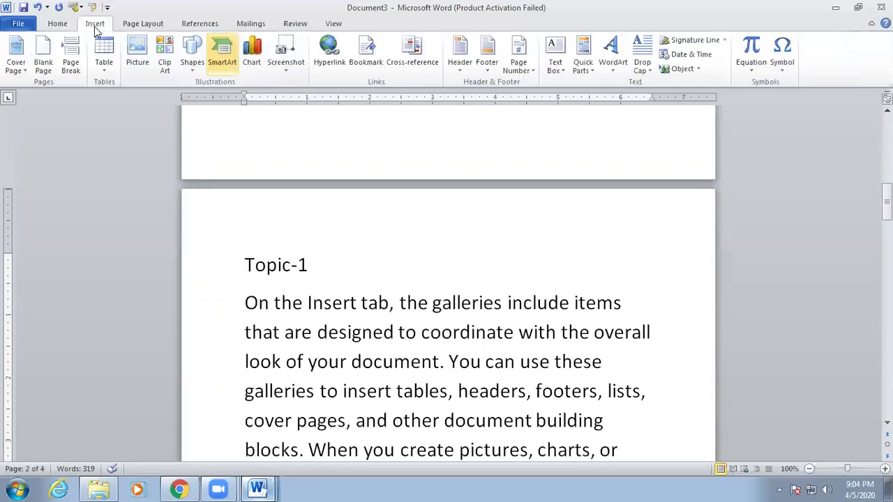
{"action": "key", "text": "Right"}
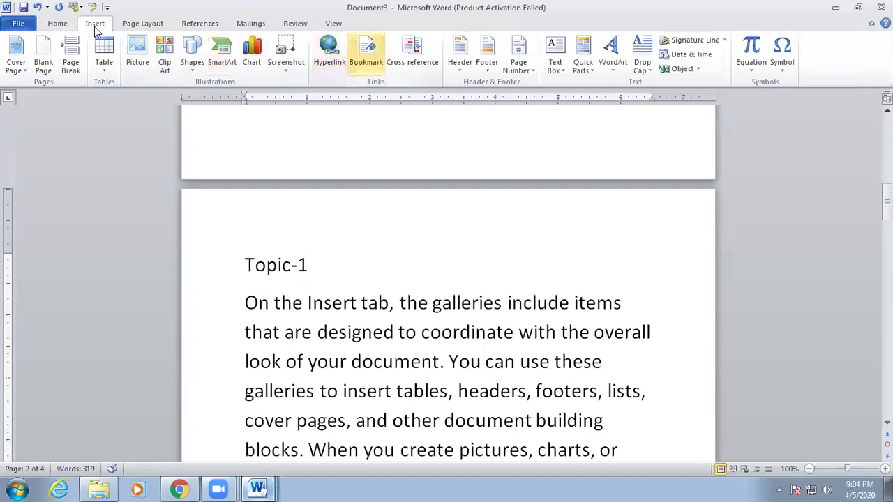
{"action": "key", "text": "Return"}
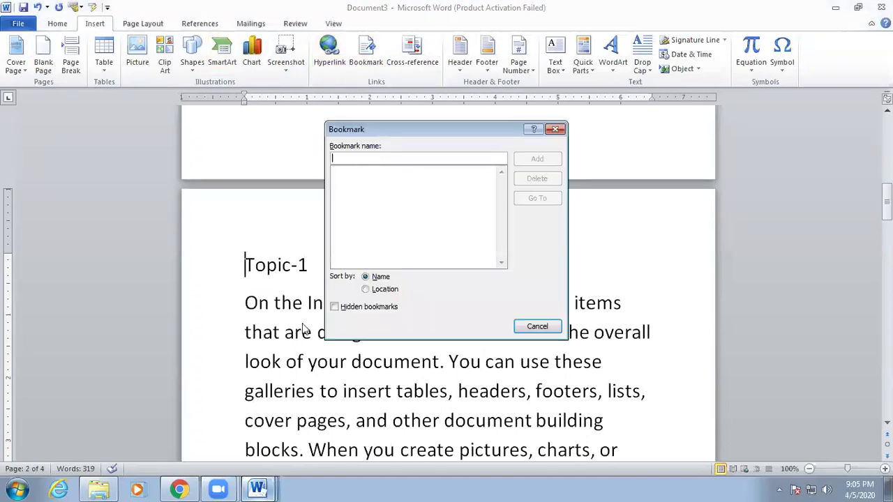
{"action": "type", "text": "T"}
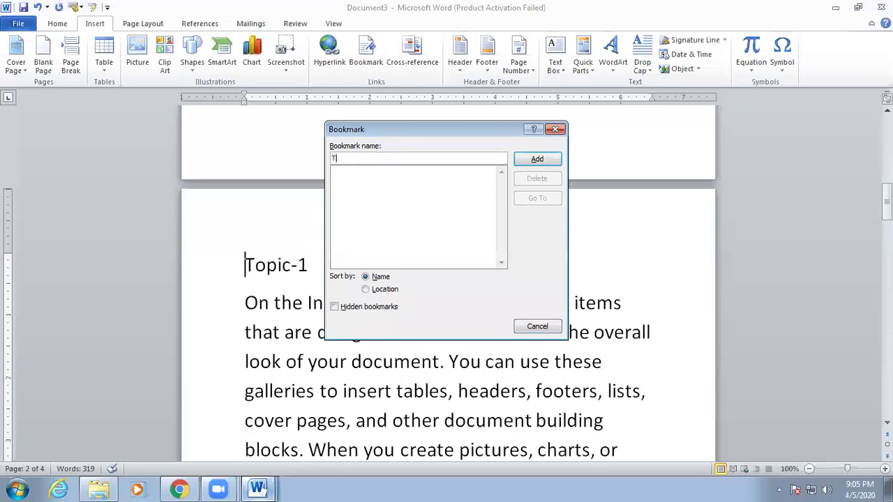
{"action": "type", "text": "1"}
{"action": "key", "text": "BackSpace"}
{"action": "type", "text": "1"}
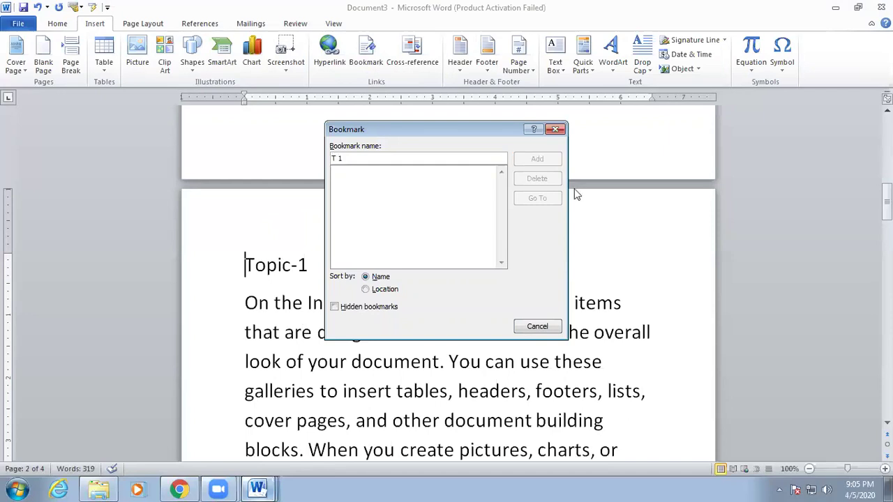
{"action": "key", "text": "BackSpace"}
{"action": "key", "text": "BackSpace"}
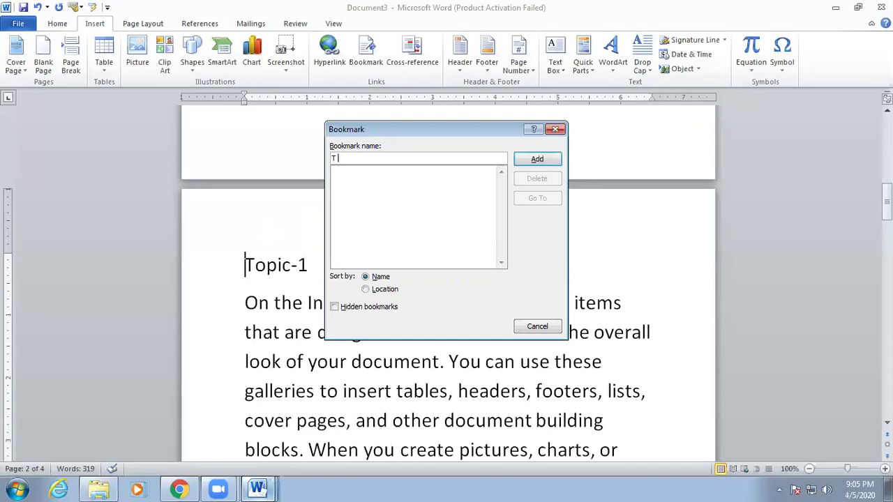
{"action": "type", "text": "1"}
{"action": "left_click", "coordinate": [528, 164]}
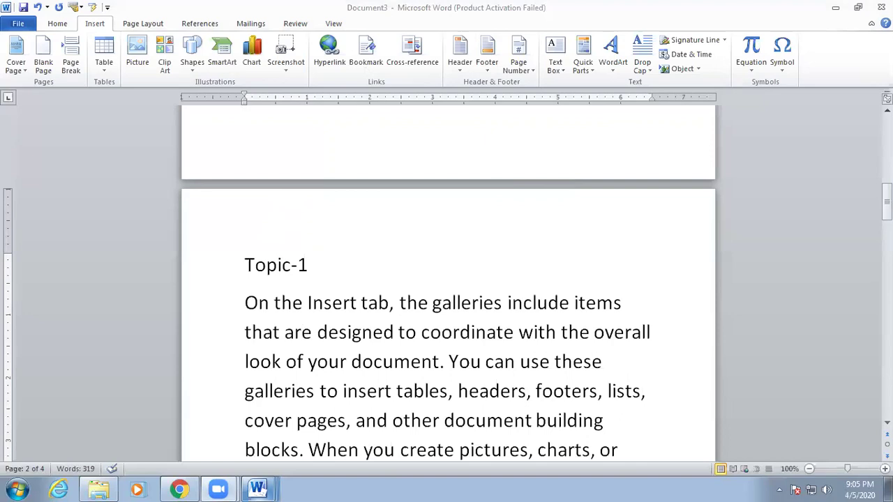
Step: Link the "Topic-1" entry in the index to the bookmark T1
{"action": "scroll", "coordinate": [446, 279], "scroll_direction": "up", "scroll_amount": 10}
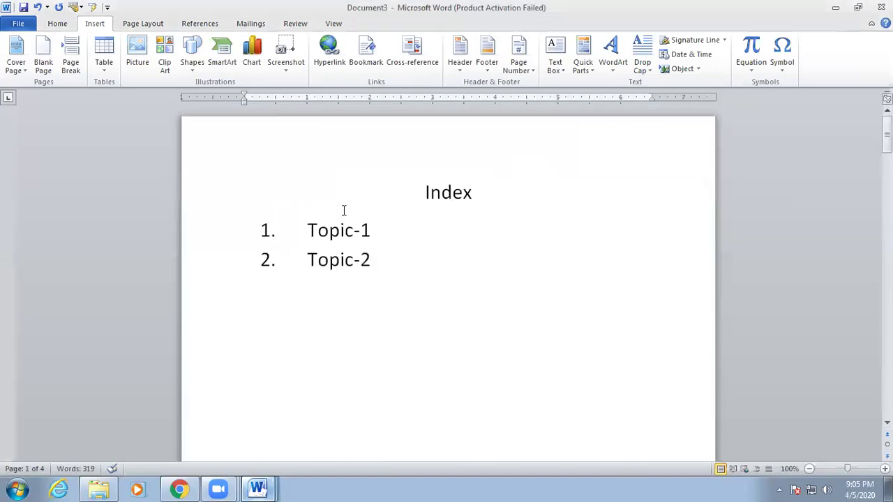
{"action": "scroll", "coordinate": [325, 369], "scroll_direction": "down", "scroll_amount": 10}
{"action": "left_click", "coordinate": [245, 265]}
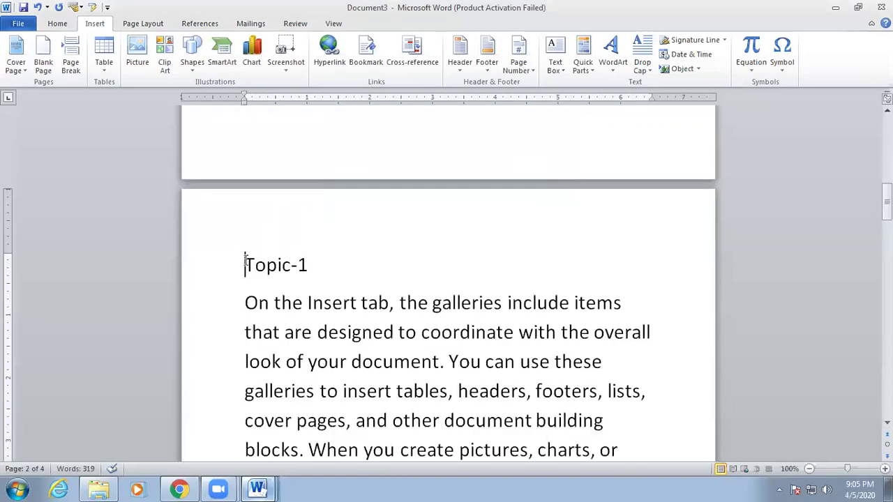
{"action": "key", "text": "ctrl+Return"}
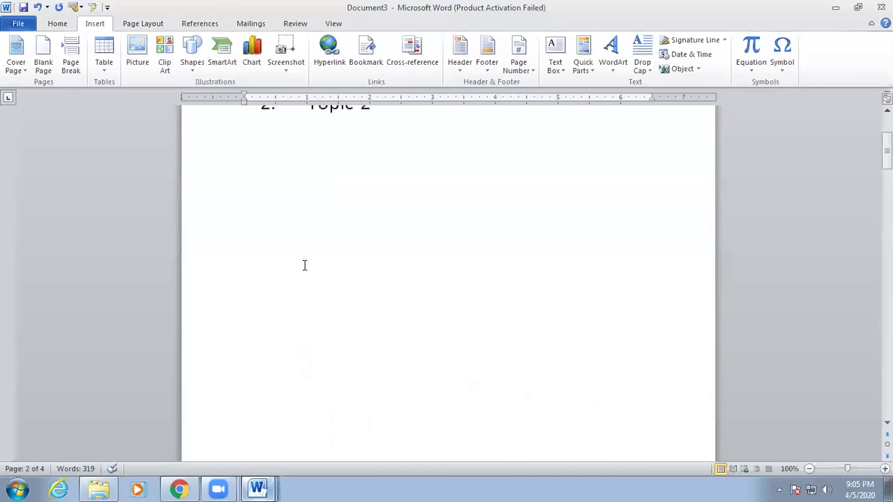
{"action": "scroll", "coordinate": [304, 265], "scroll_direction": "up", "scroll_amount": 4}
{"action": "triple_click", "coordinate": [372, 222]}
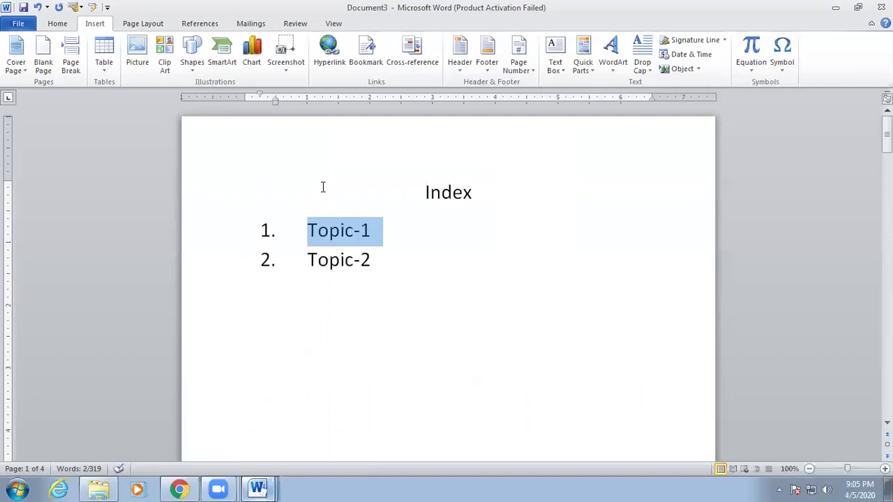
{"action": "left_click", "coordinate": [326, 67]}
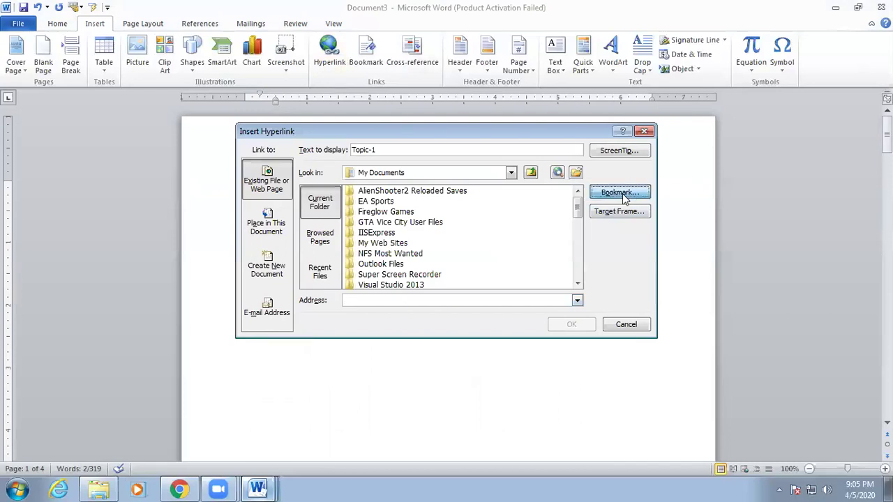
{"action": "left_click", "coordinate": [623, 193]}
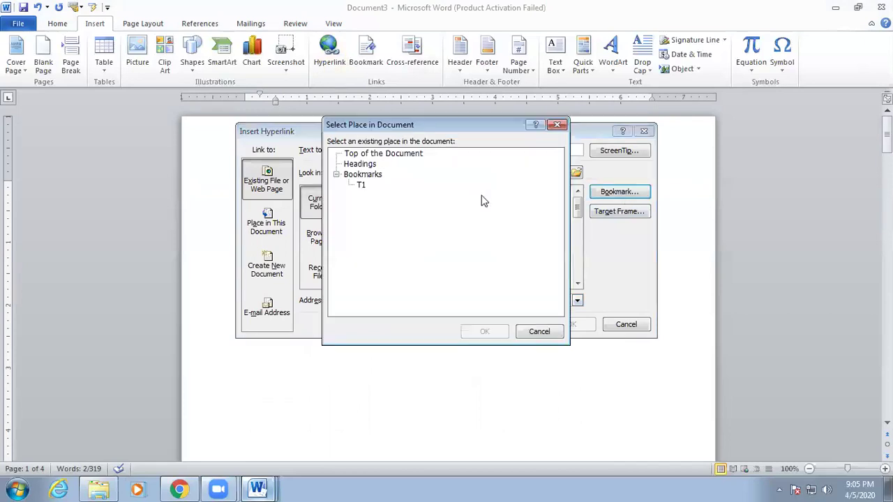
{"action": "left_click", "coordinate": [360, 184]}
{"action": "left_click", "coordinate": [480, 338]}
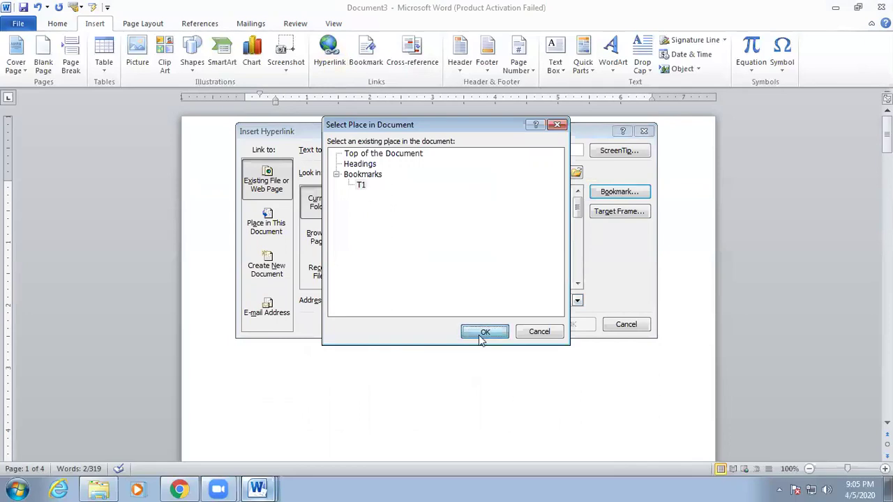
{"action": "left_click", "coordinate": [571, 324]}
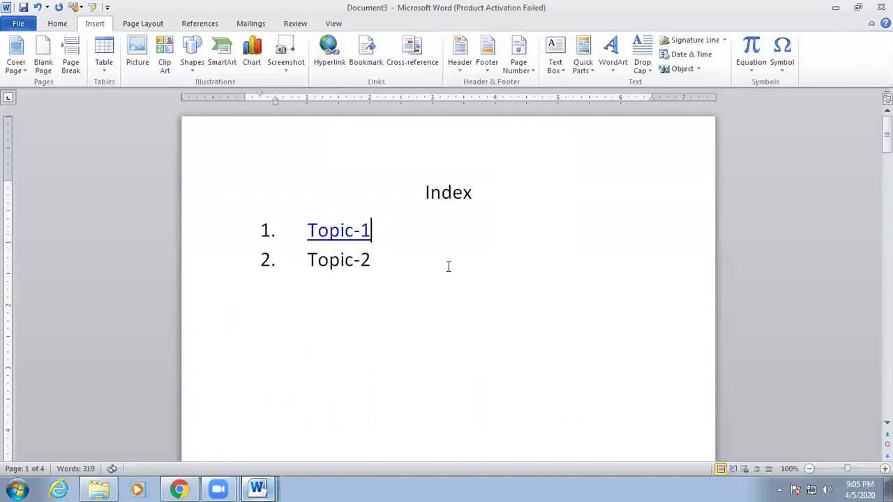
Step: Follow the "Topic-1" link in the index to test it, and return to the beginning of the document
{"action": "left_click", "coordinate": [341, 231]}
{"action": "left_click", "coordinate": [332, 233], "text": "ctrl"}
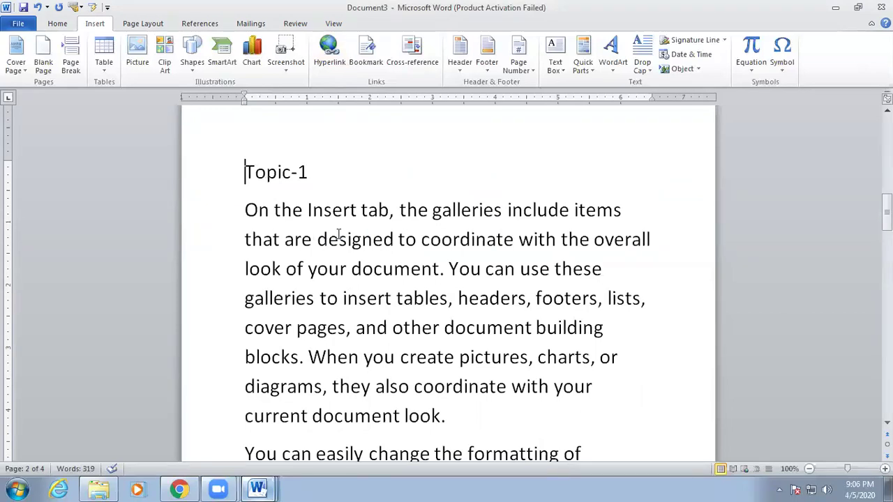
{"action": "key", "text": "ctrl+Home"}
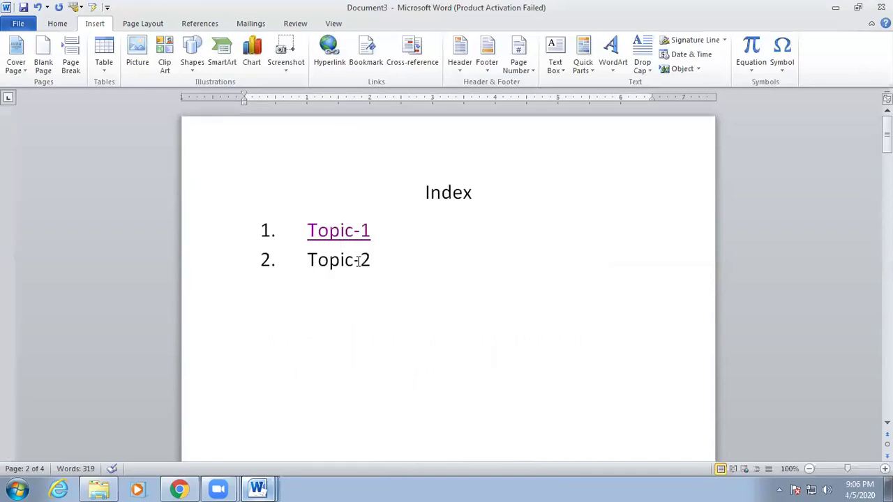
{"action": "left_click", "coordinate": [359, 260]}
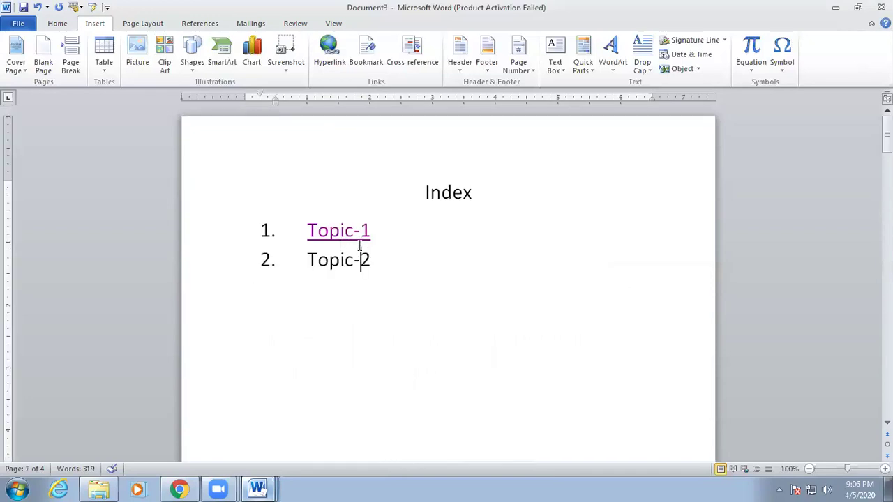
{"action": "scroll", "coordinate": [359, 246], "scroll_direction": "down", "scroll_amount": 5}
{"action": "scroll", "coordinate": [359, 245], "scroll_direction": "down", "scroll_amount": 5}
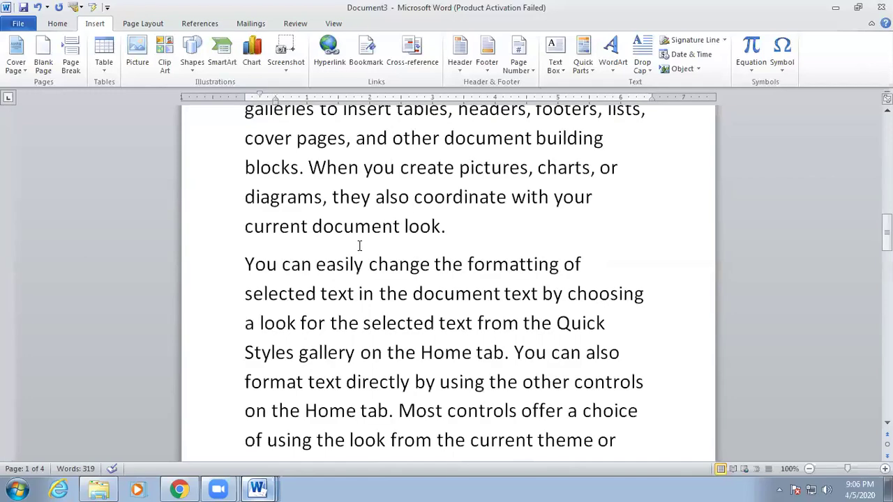
{"action": "scroll", "coordinate": [359, 246], "scroll_direction": "up", "scroll_amount": 5}
{"action": "scroll", "coordinate": [376, 190], "scroll_direction": "up", "scroll_amount": 5}
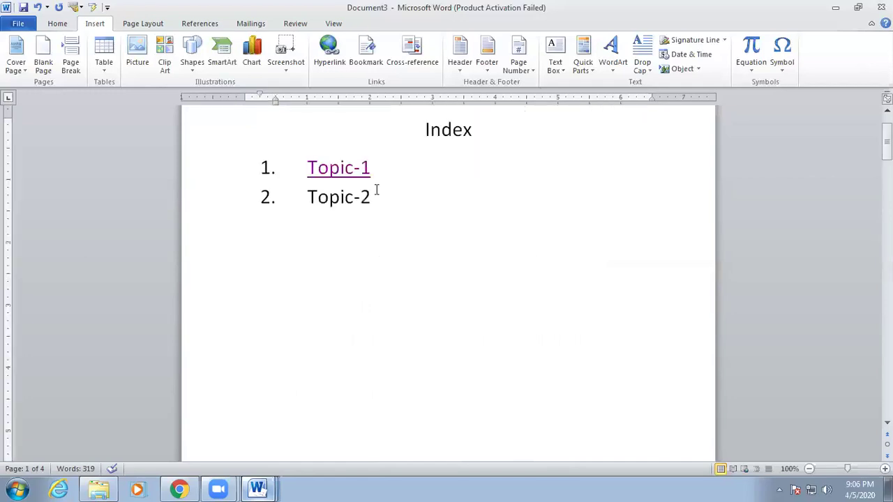
{"action": "scroll", "coordinate": [261, 425], "scroll_direction": "up", "scroll_amount": 1}
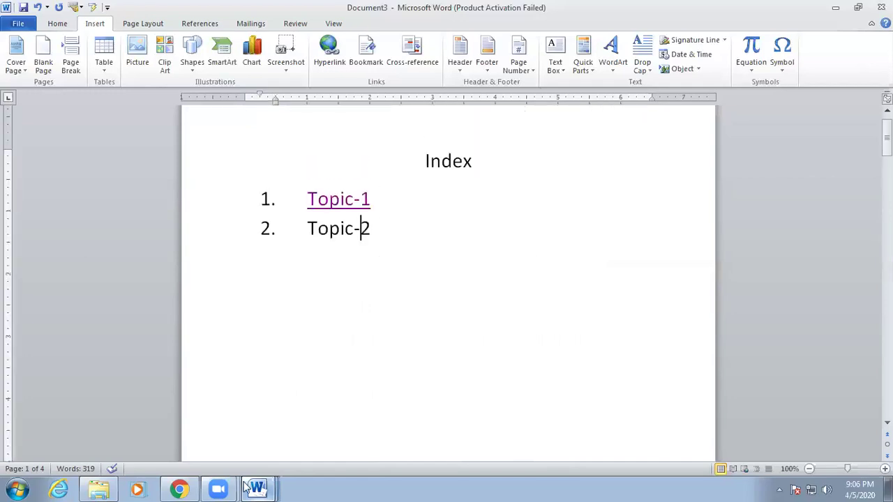
{"action": "key", "text": "super+6"}
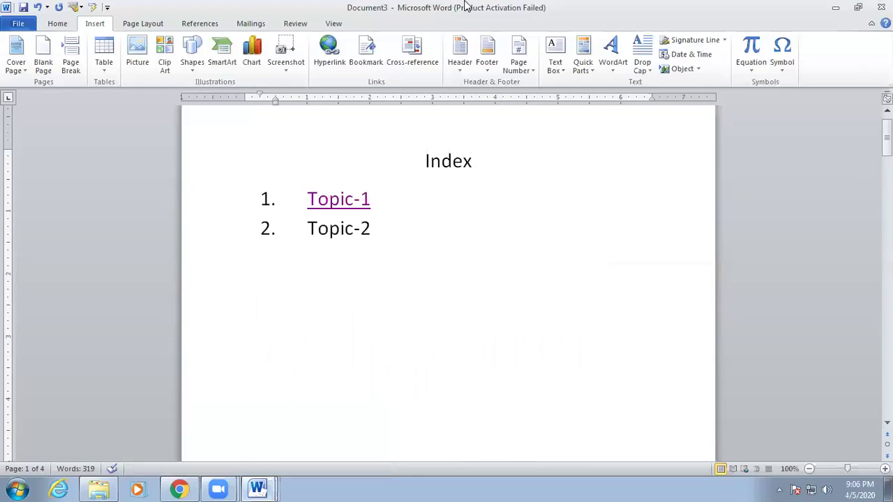